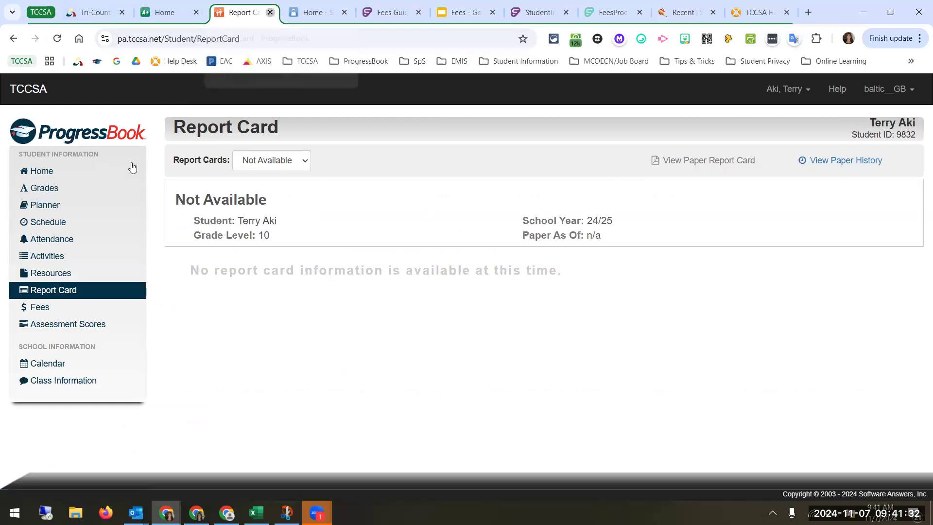
- Search ProgressBook GradeBook for the demo student by last name and open that student's ParentAccess view
click(155, 6)
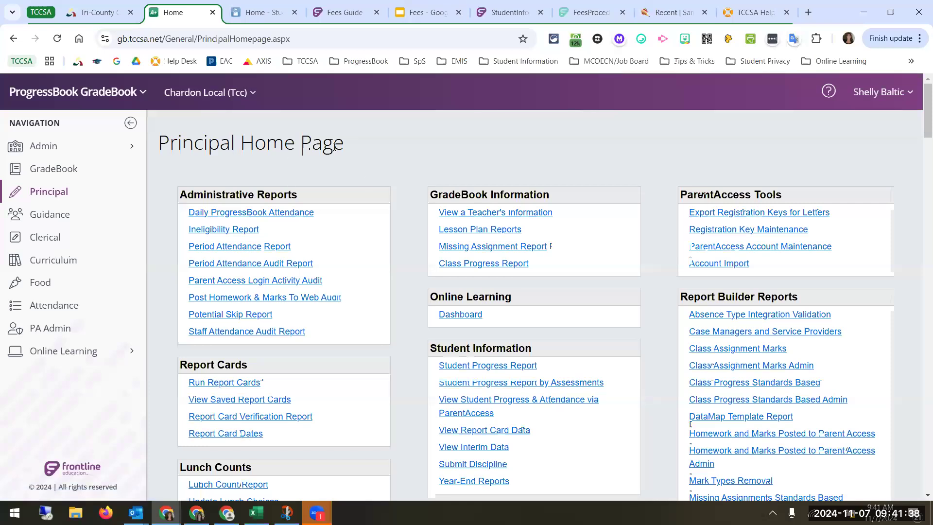
scroll(486, 290, down, 2)
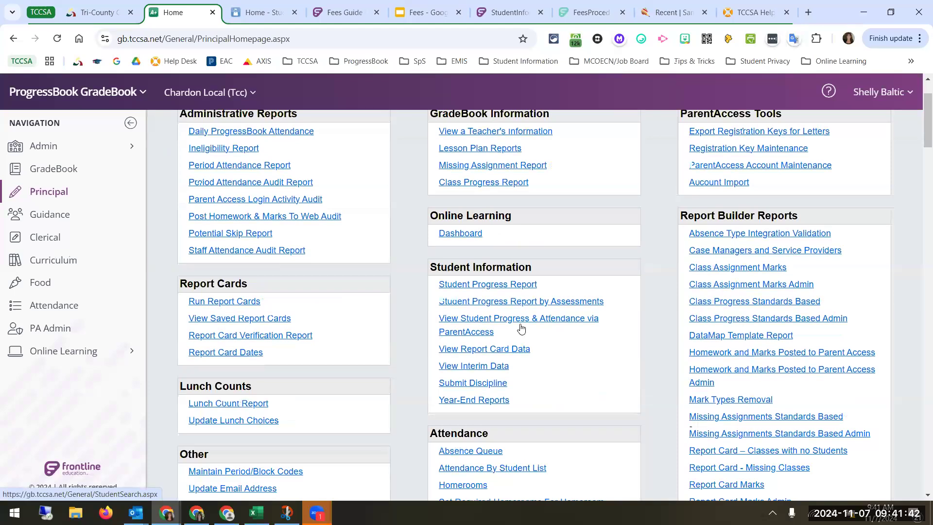
click(465, 335)
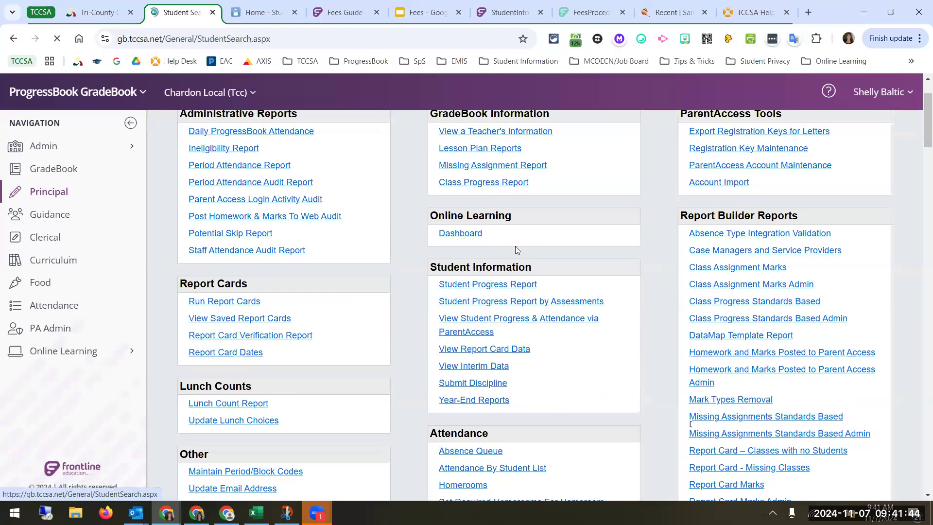
click(594, 231)
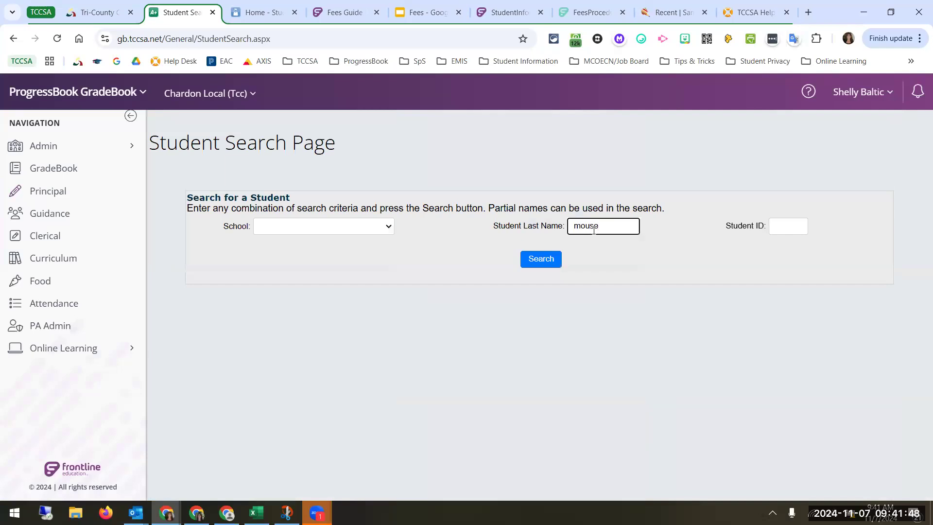
click(555, 260)
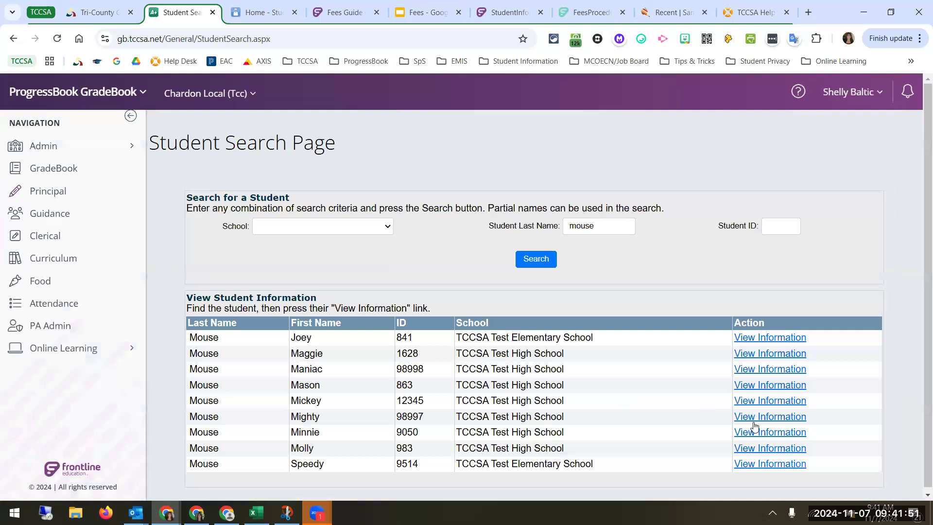
click(788, 400)
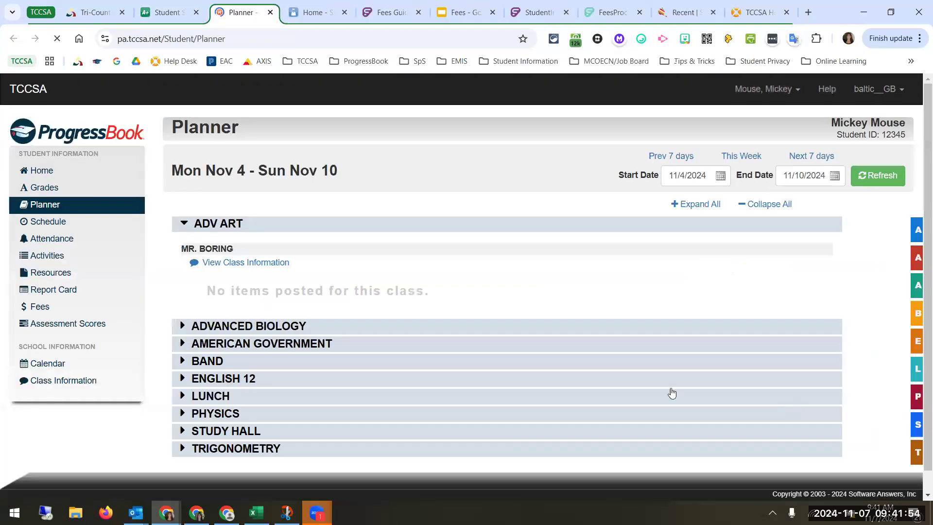
- View the student's paper report card from the Report Card page and close the document
click(62, 297)
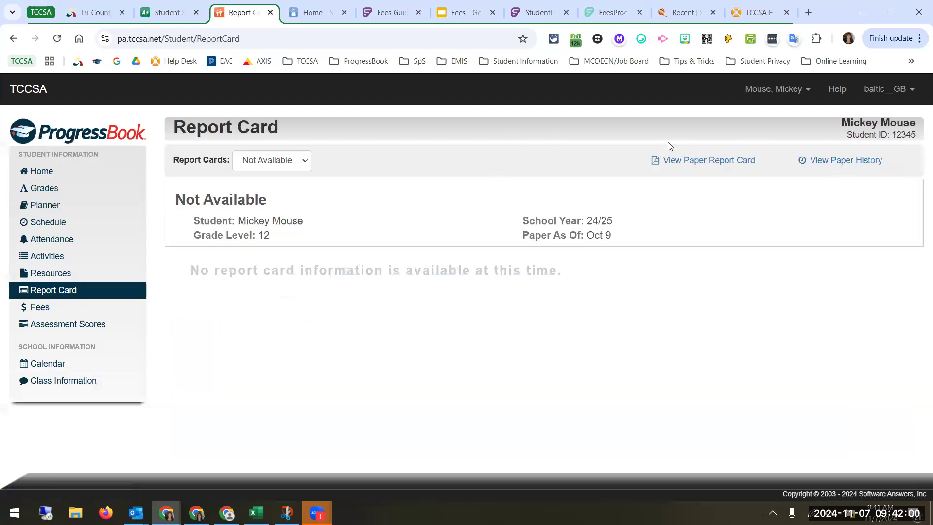
click(695, 164)
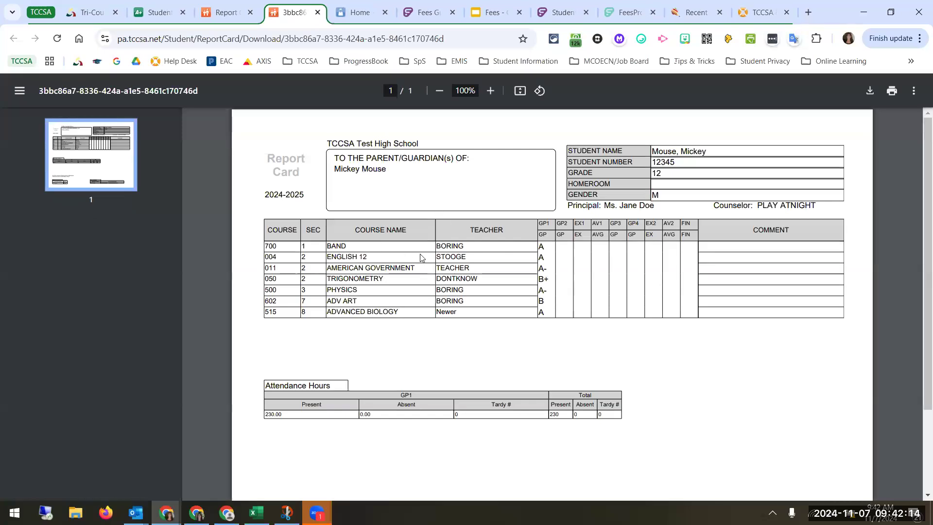
click(317, 14)
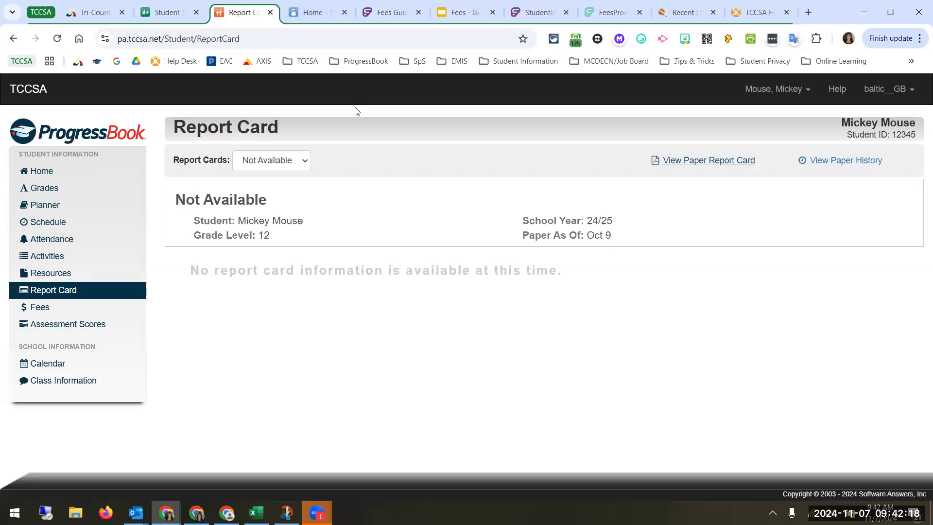
- Open District Options in ProgressBook StudentInformation with TCCSA Test District as the working school
click(311, 11)
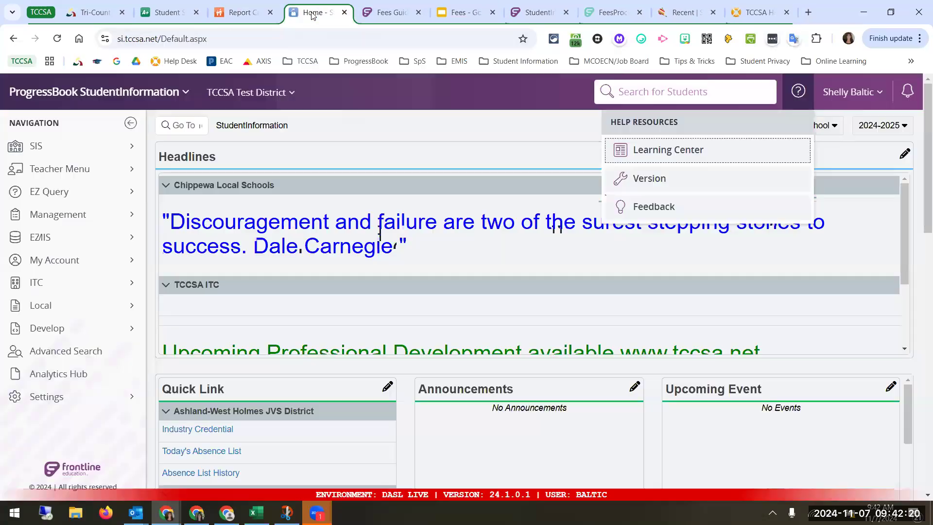
click(121, 216)
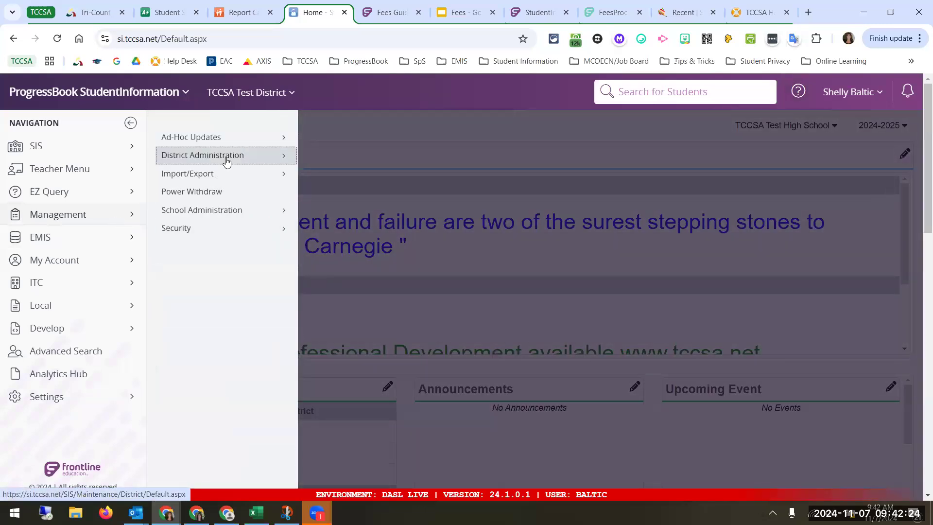
click(225, 159)
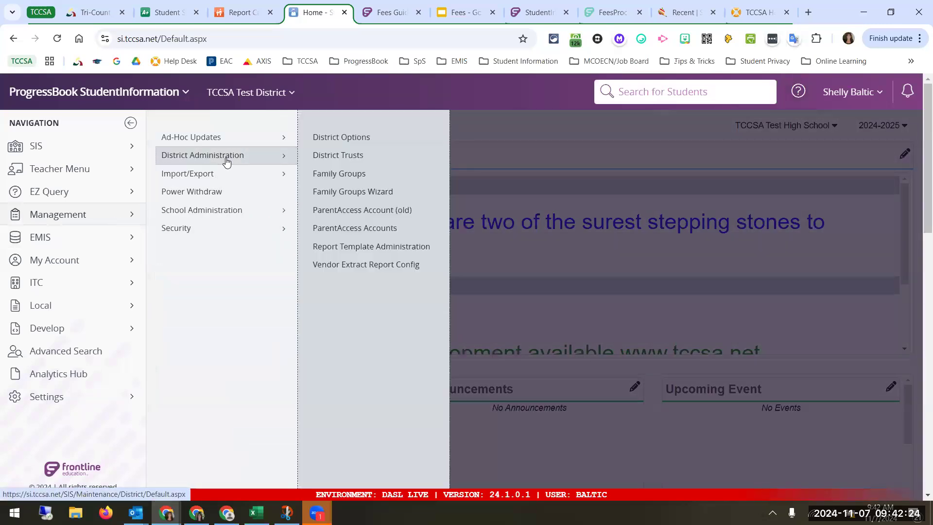
click(364, 143)
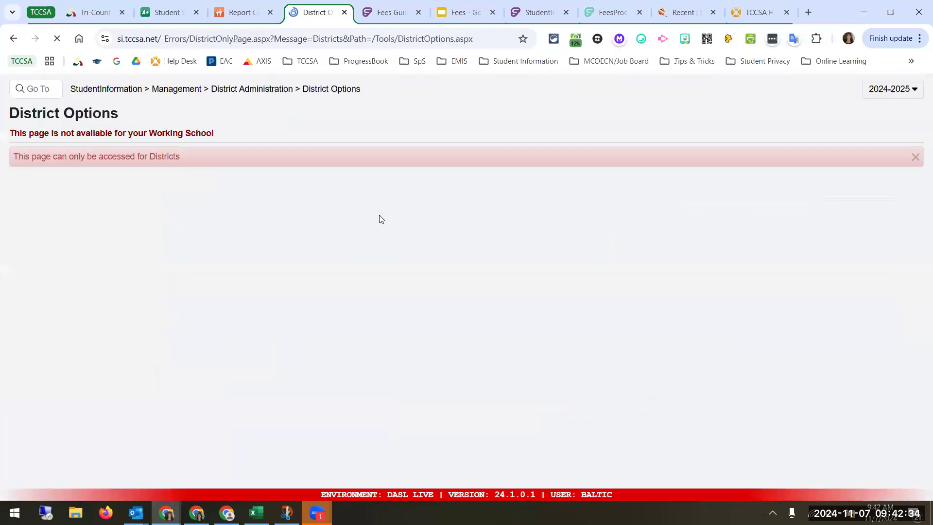
click(794, 127)
click(800, 147)
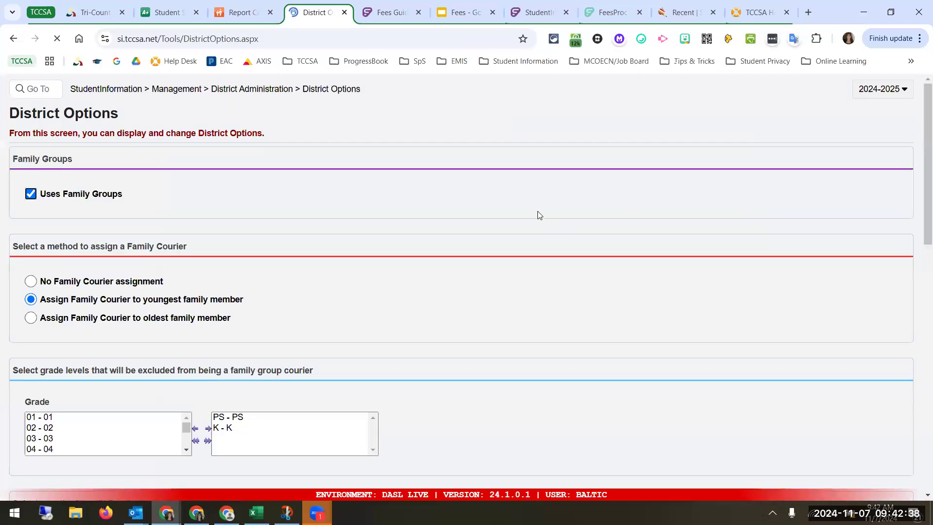
- Enable the option Disable Report Cards on ParentAccess Portal for Students with Unpaid Fees and save the district options
scroll(423, 281, down, 8)
drag(165, 160, 233, 179)
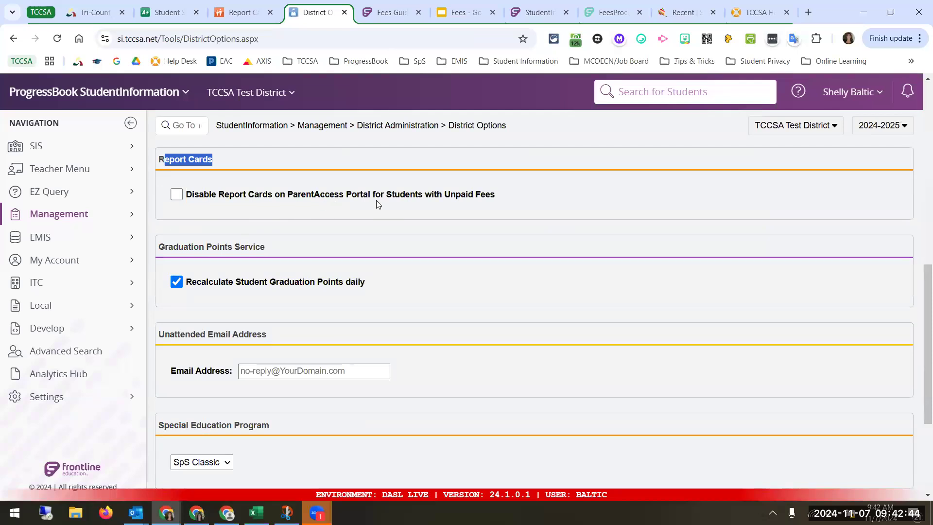
click(177, 195)
scroll(240, 206, down, 2)
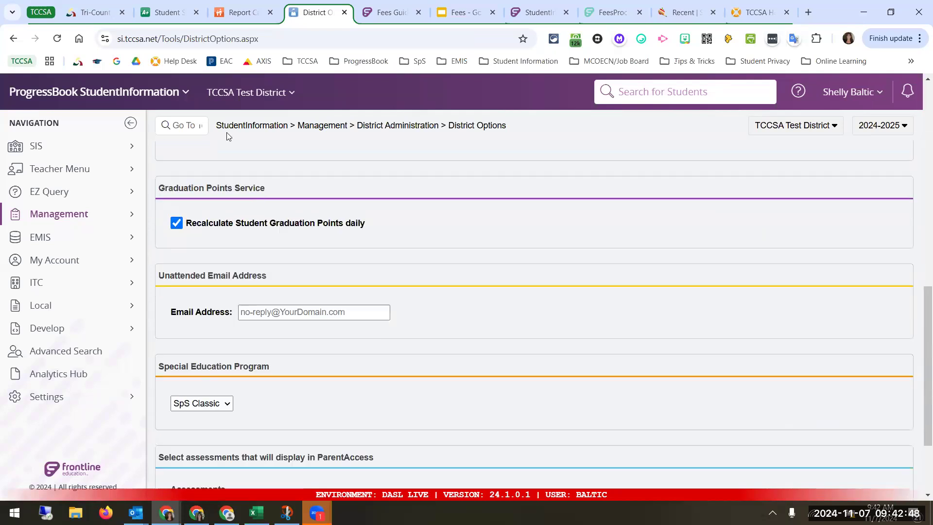
scroll(269, 306, up, 3)
scroll(268, 305, down, 5)
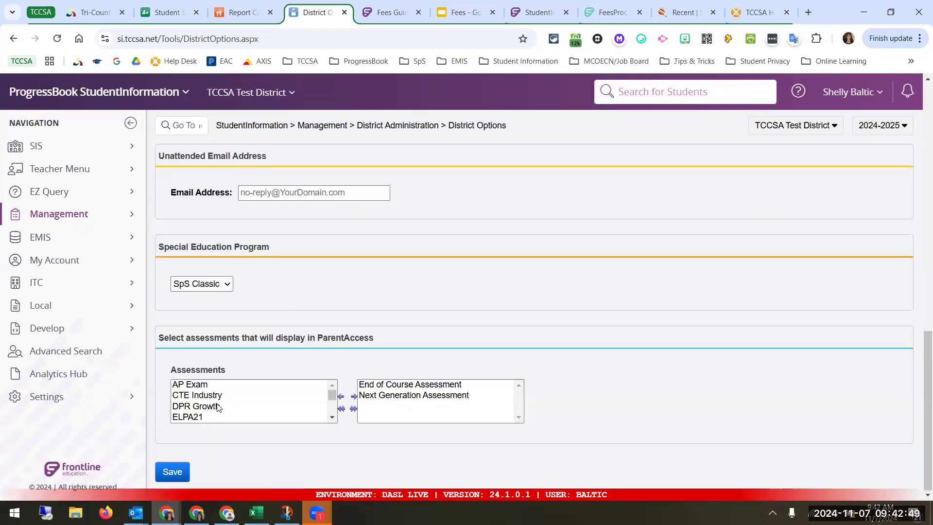
click(171, 472)
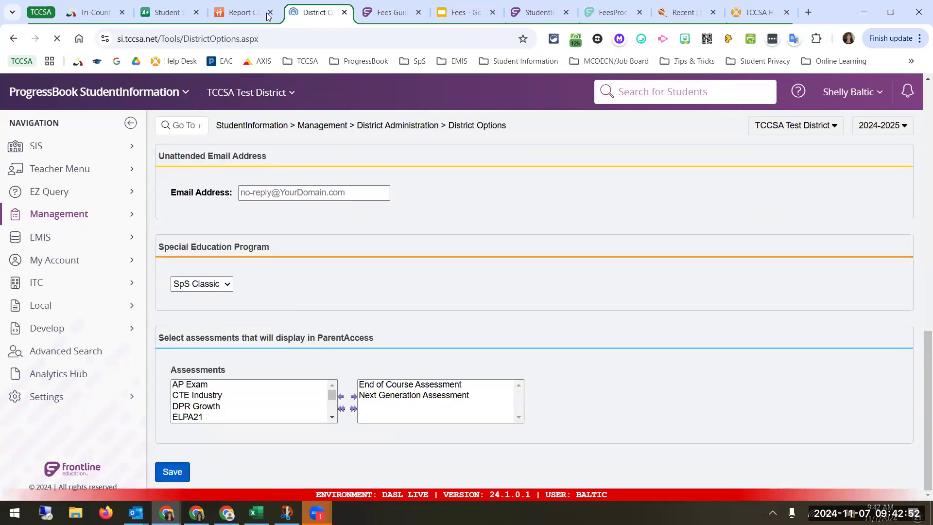
- Reopen the same student's ParentAccess view from the GradeBook search results and check the report card and grades pages
click(270, 12)
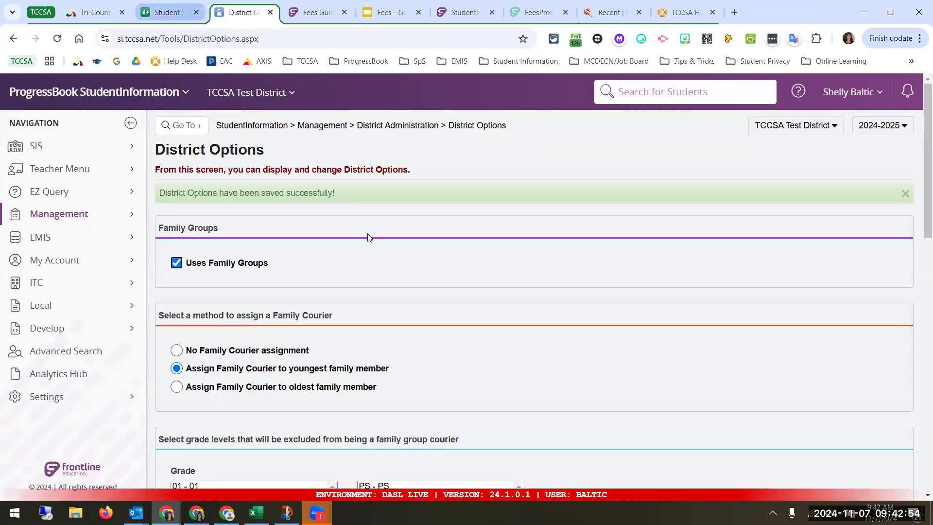
click(170, 12)
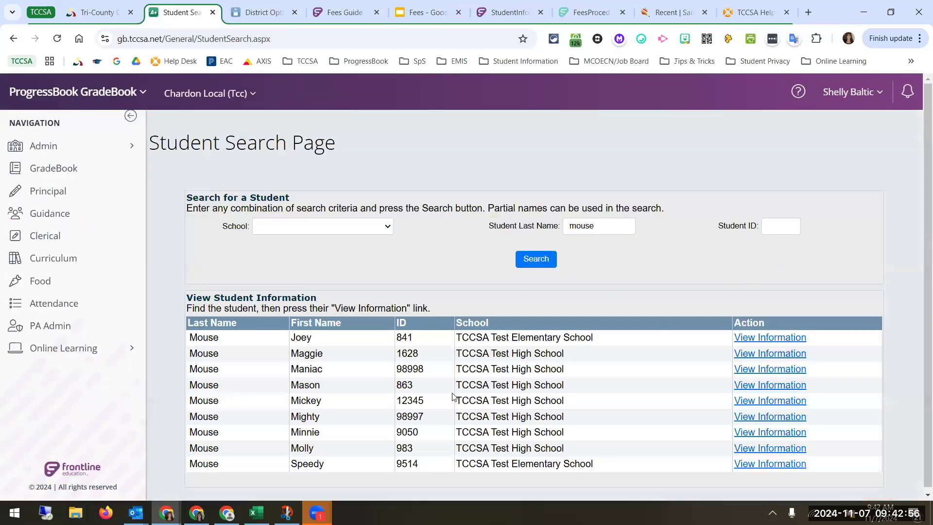
click(772, 401)
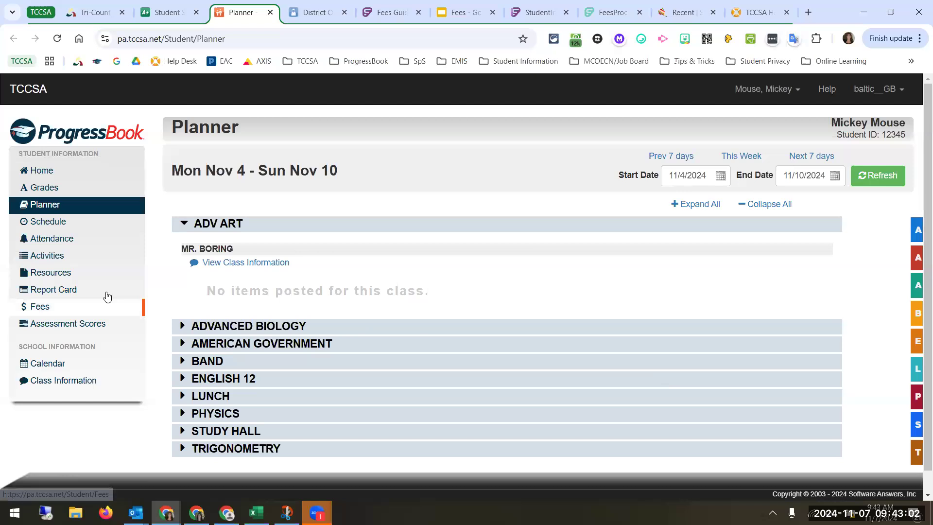
click(108, 292)
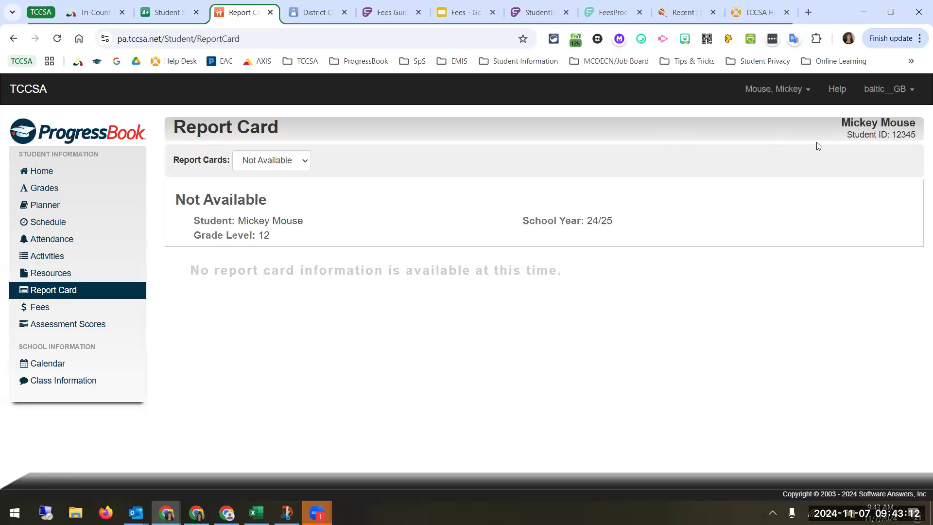
click(121, 198)
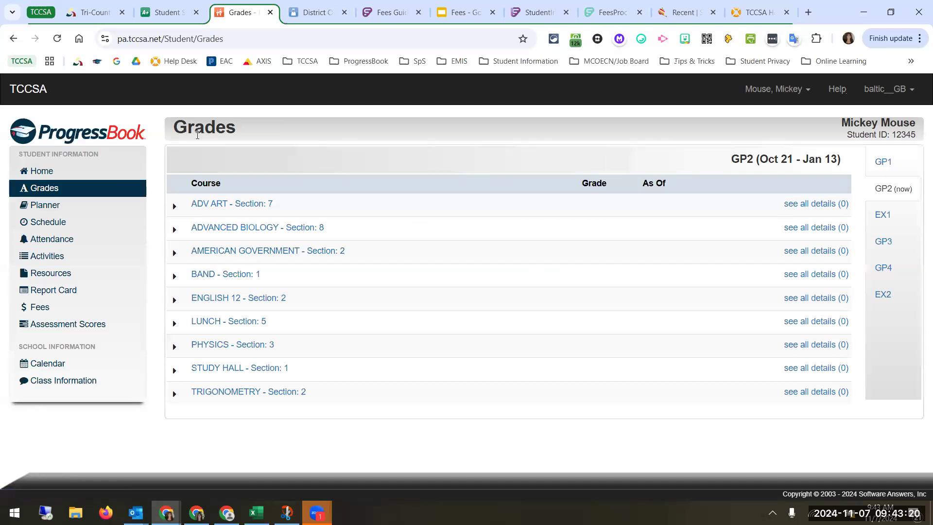
- Clear the option Disable Report Cards on ParentAccess Portal for Students with Unpaid Fees in StudentInformation's District Options
click(306, 13)
scroll(231, 407, down, 6)
scroll(231, 408, down, 1)
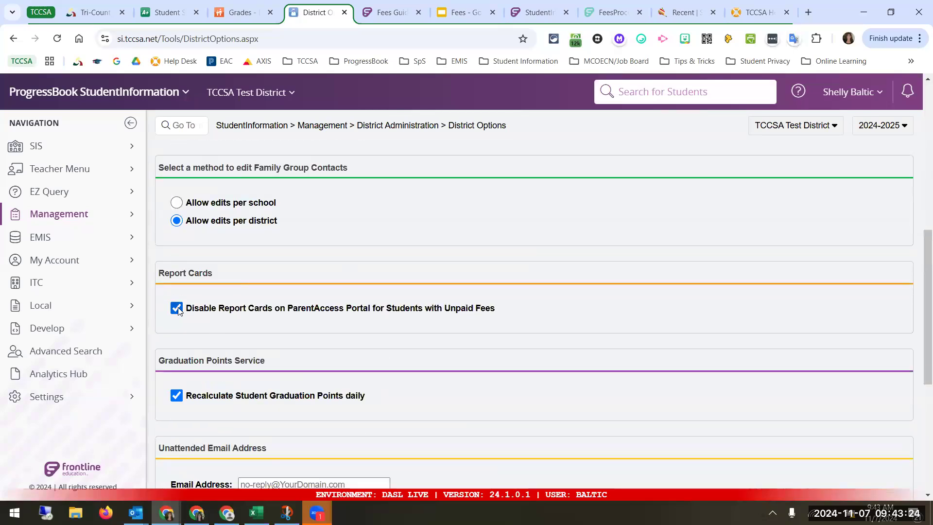
click(182, 313)
- Review the student's outstanding fees for the current and earlier years in ParentAccess
click(240, 13)
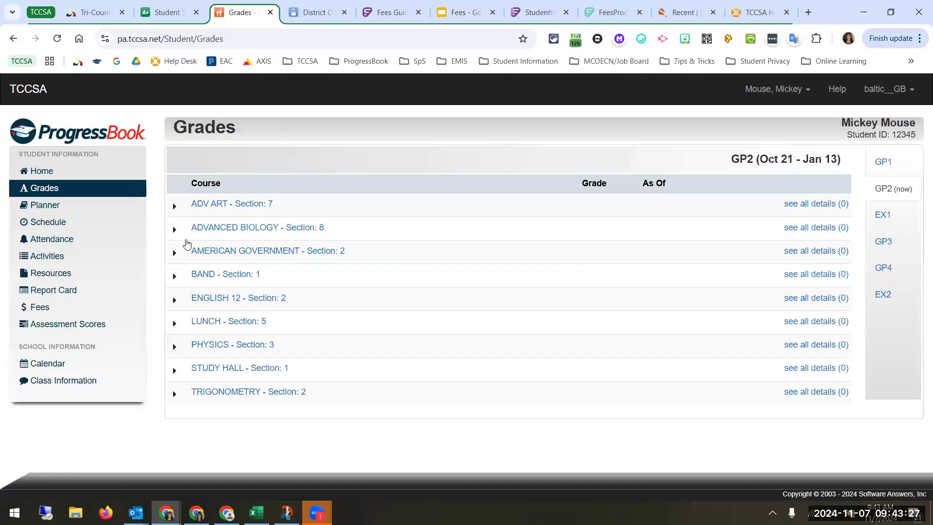
click(73, 308)
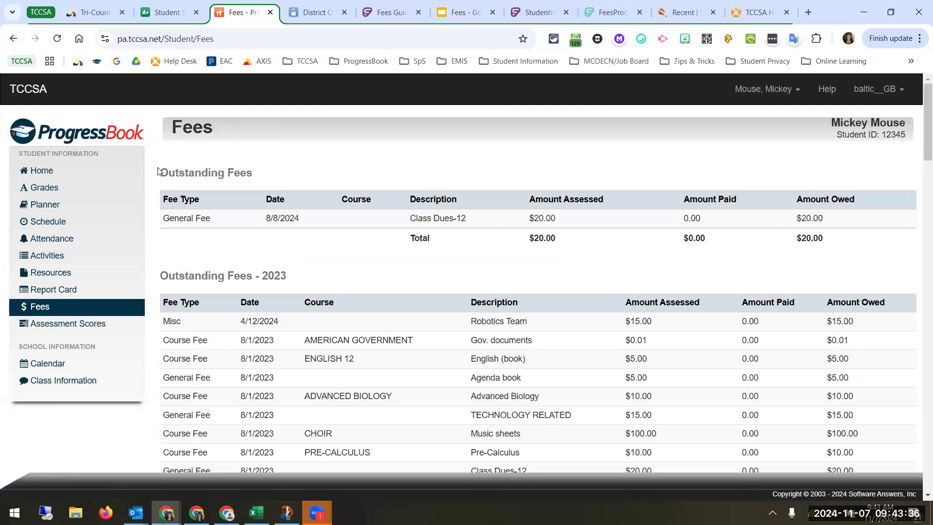
drag(200, 177, 252, 179)
scroll(252, 180, down, 3)
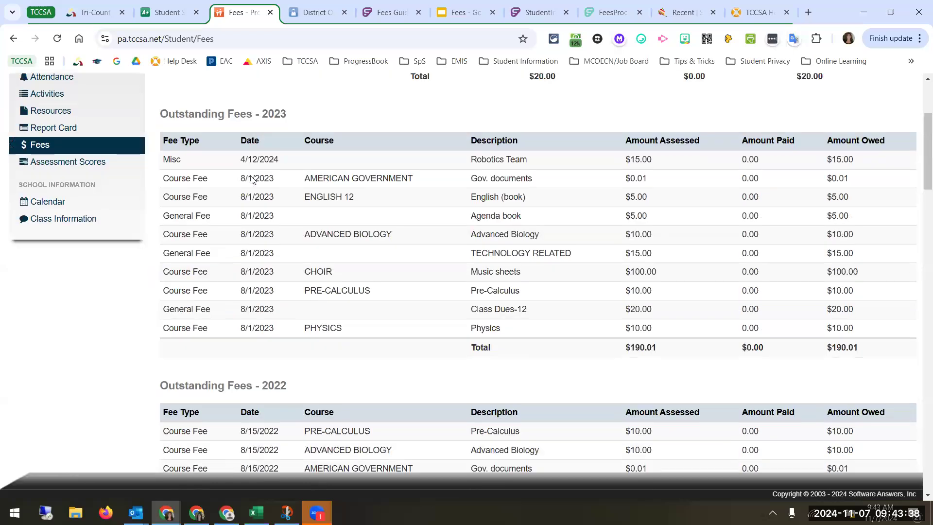
scroll(344, 312, down, 2)
scroll(486, 326, up, 5)
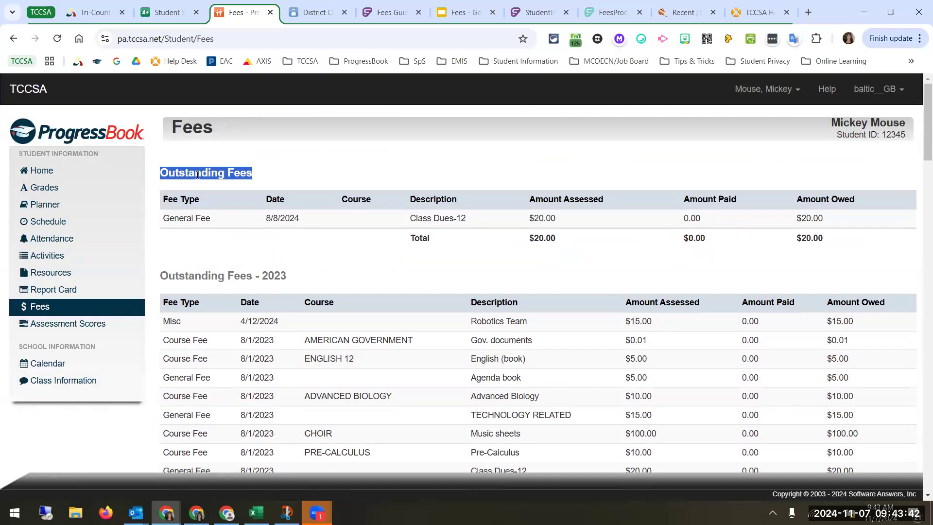
- Search StudentInformation for the same student by last name and select the student's record
click(294, 10)
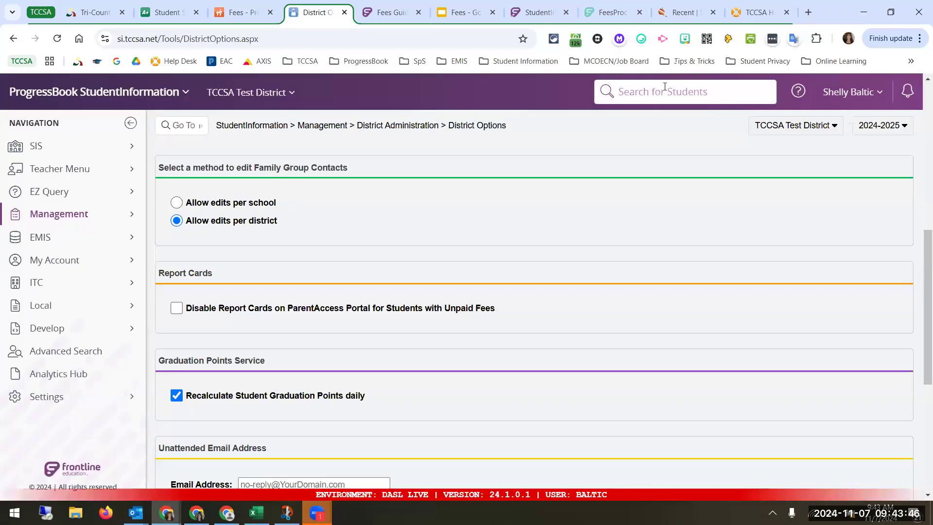
text(mouse)
key(Return)
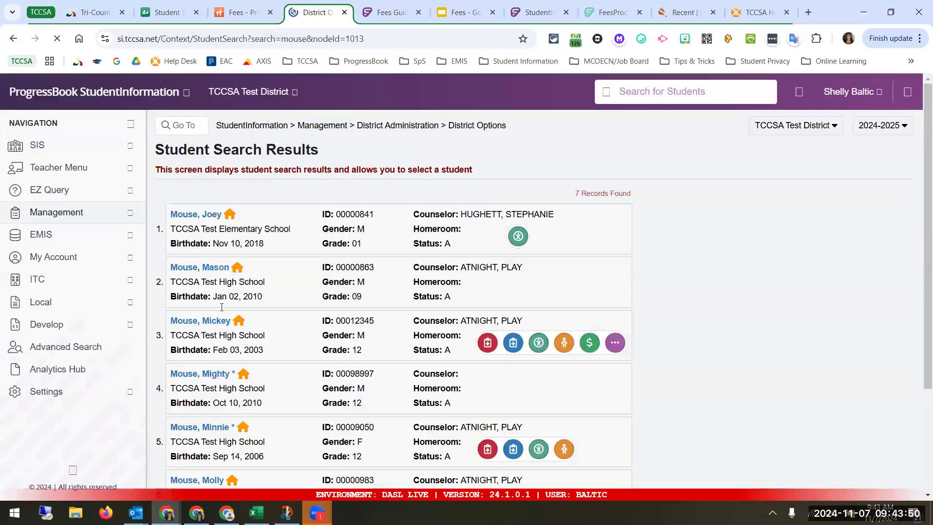
click(210, 323)
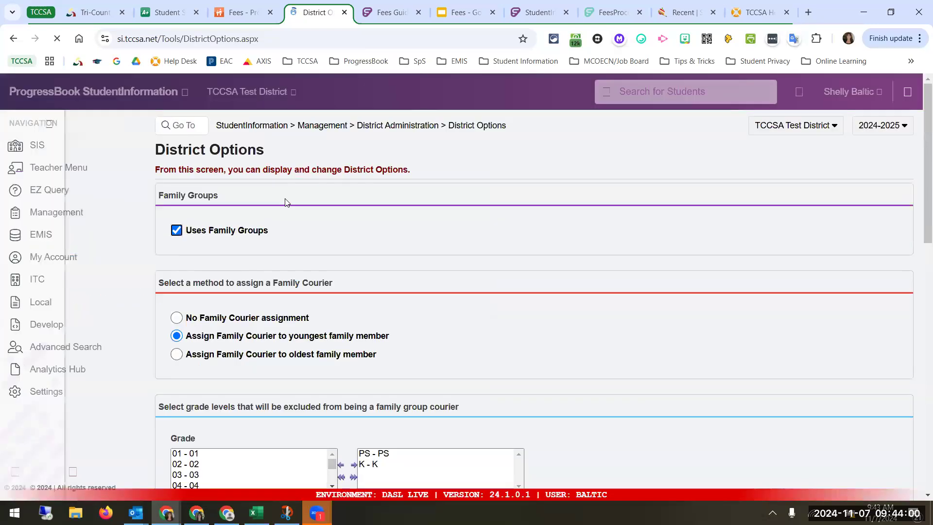
- Open the selected student's contacts summary from the StudentInformation home page and examine the primary contact's details
click(275, 127)
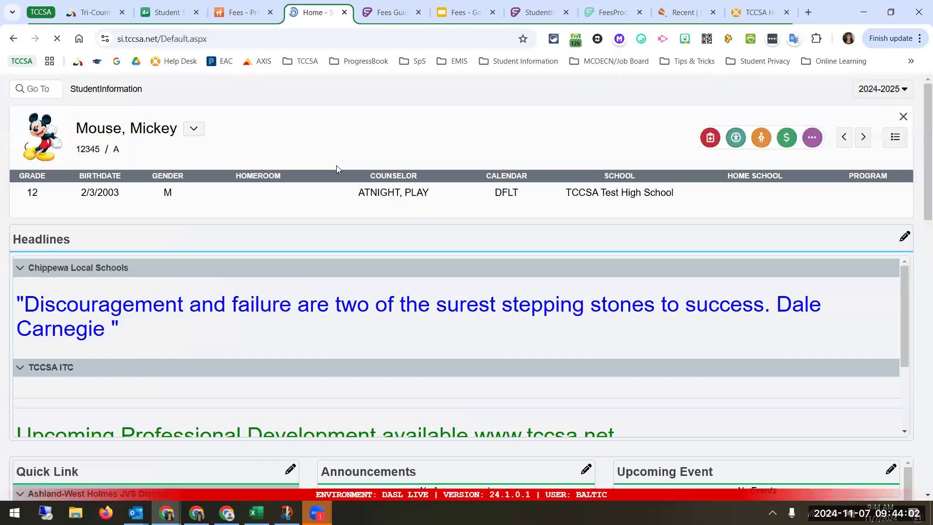
click(340, 165)
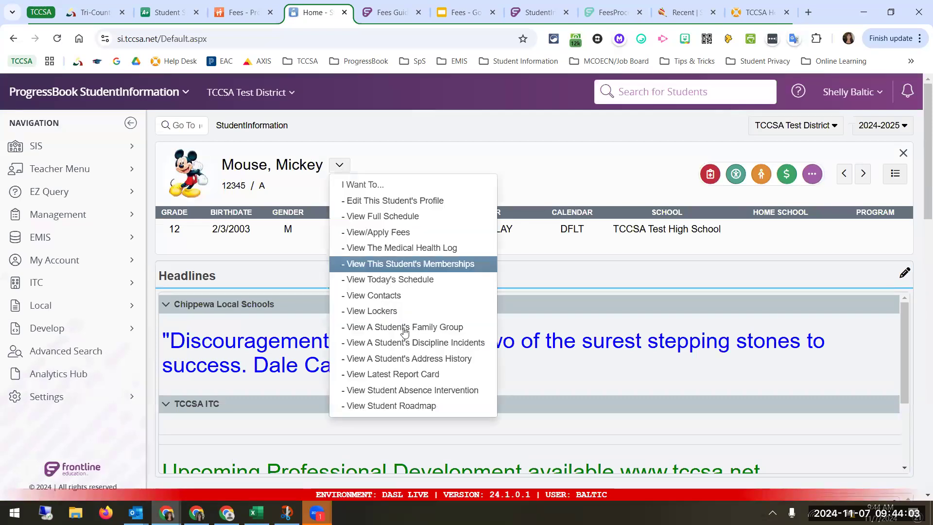
click(408, 296)
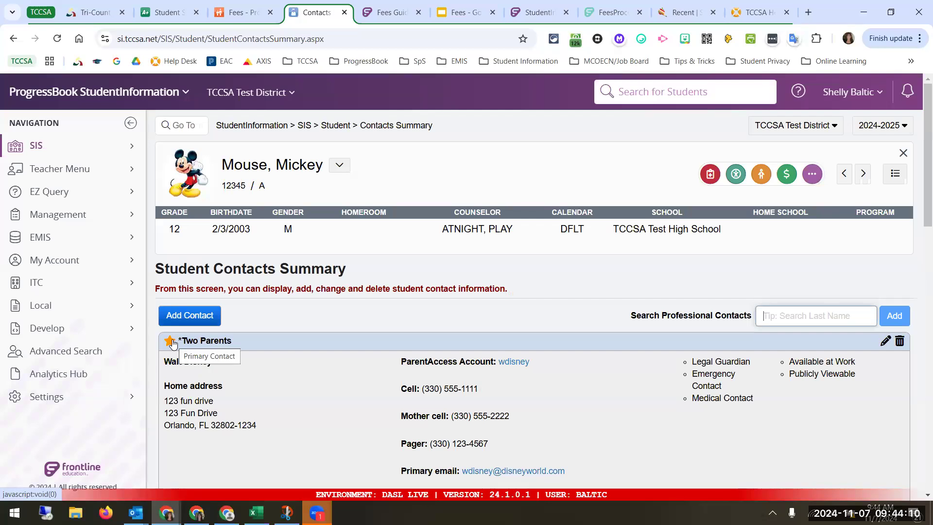
scroll(173, 343, down, 2)
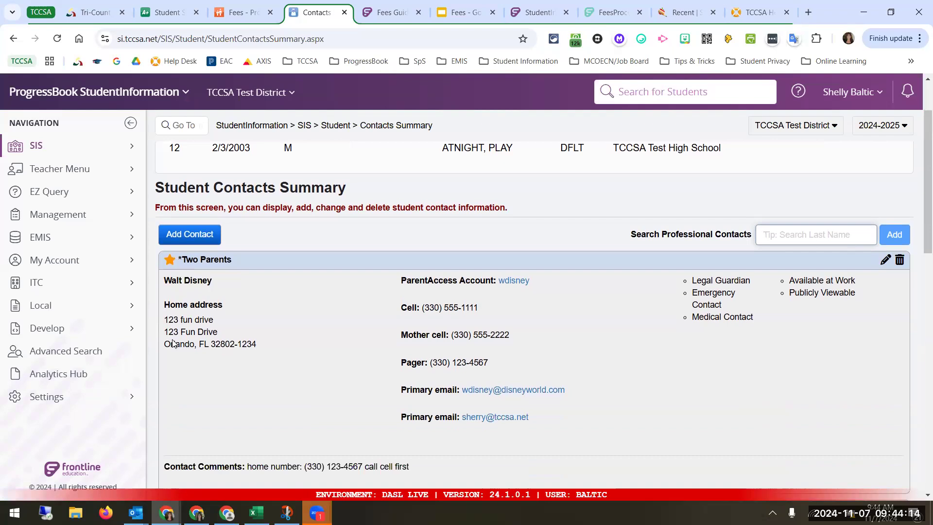
- Review the student's remaining contacts listed below the primary contact in the Student Contacts Summary
scroll(173, 343, down, 5)
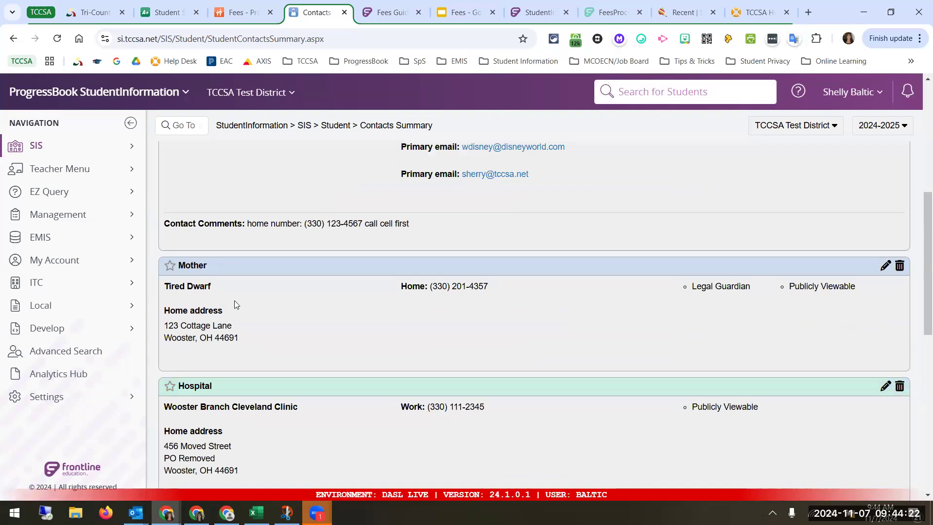
scroll(235, 304, up, 5)
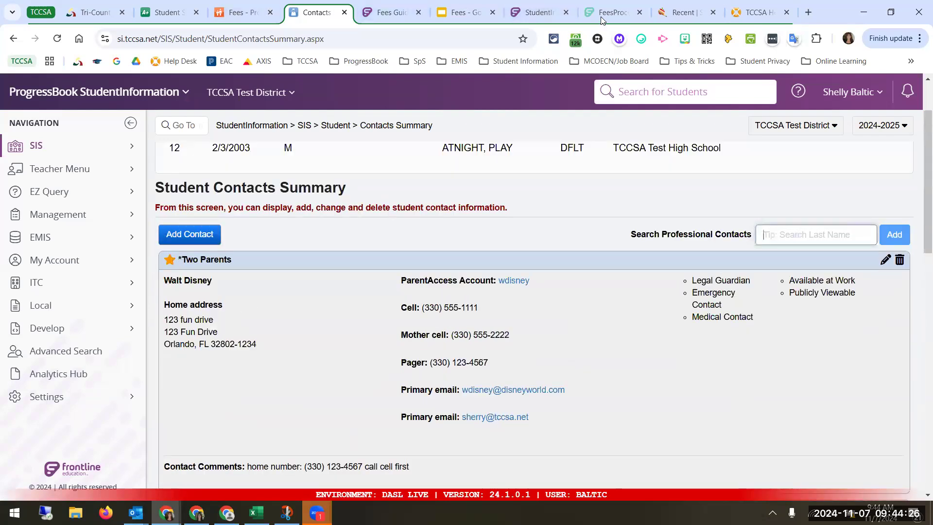
- Switch to the Fees presentation in Google Slides and present the slide on Ad-Hoc Memberships, Advanced Search and EZ Query
click(464, 10)
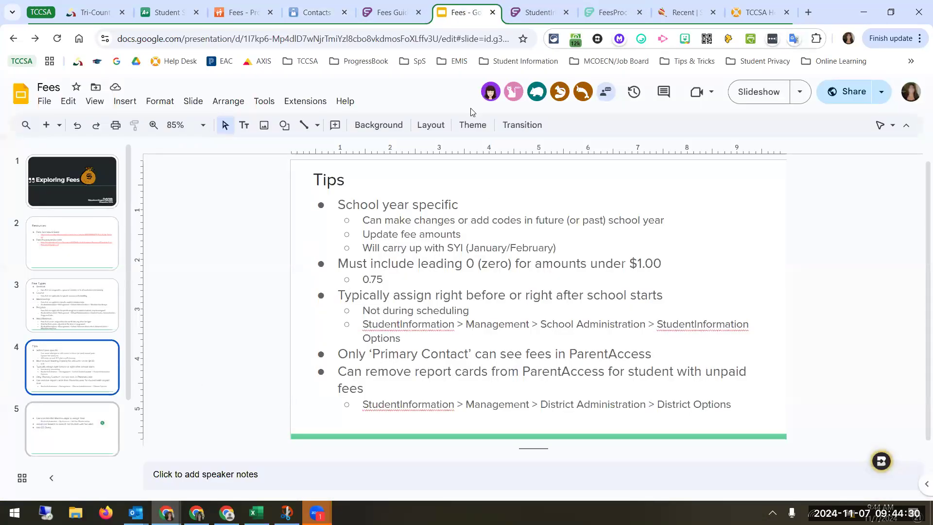
click(73, 425)
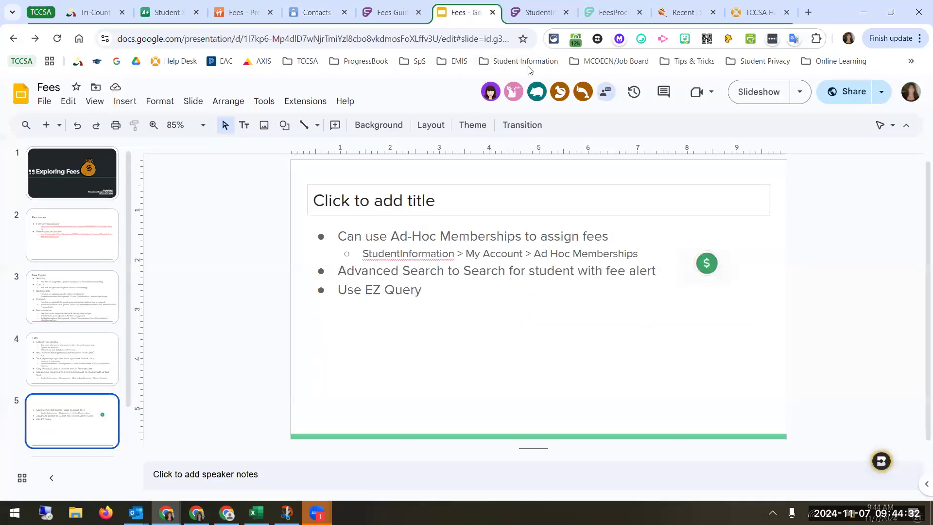
click(778, 101)
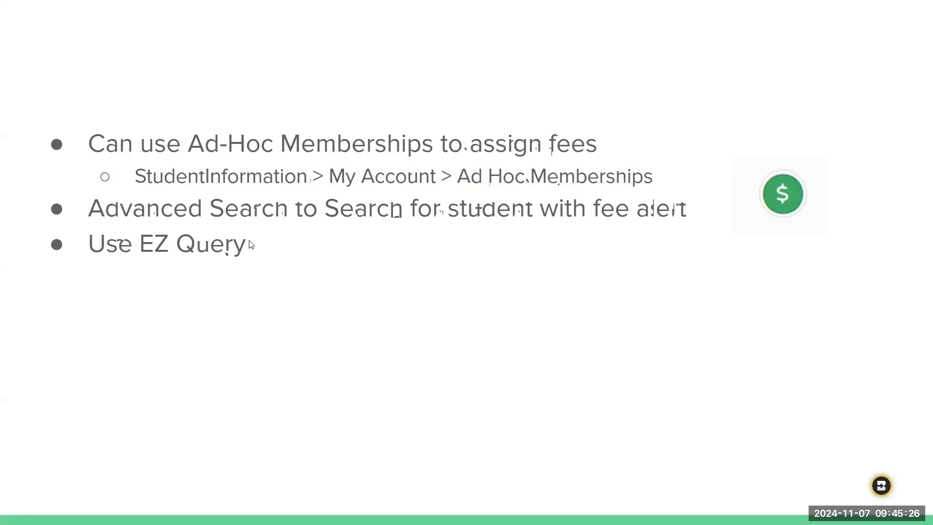
key(Escape)
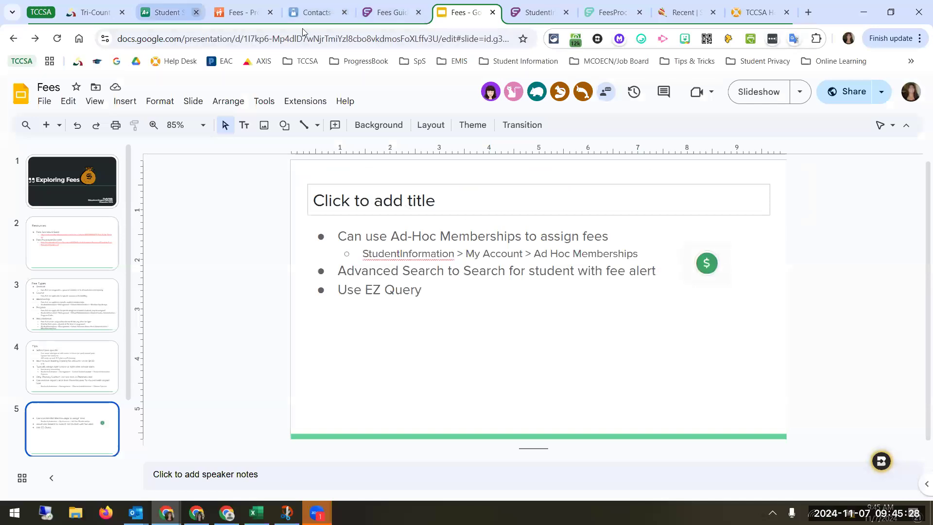
- Return to StudentInformation, open Ad Hoc Memberships and start a new membership named Parking Permit
click(299, 12)
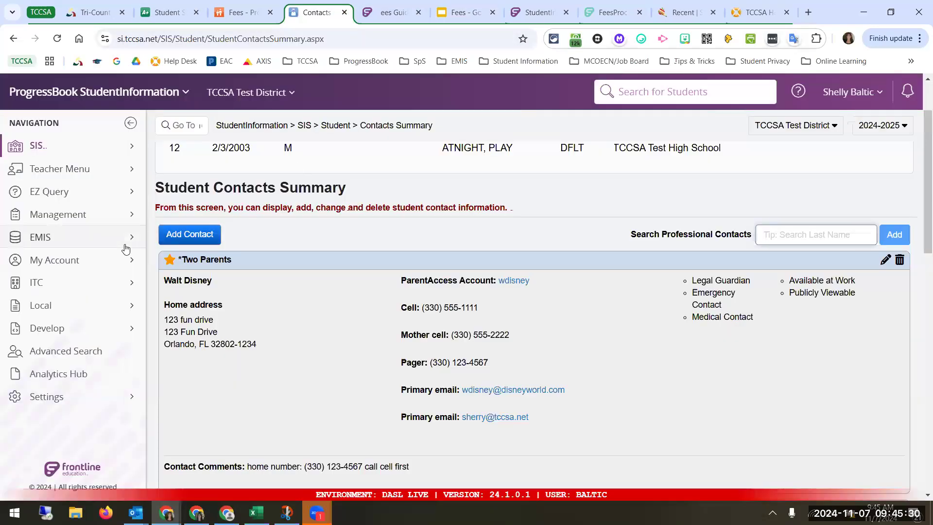
click(100, 262)
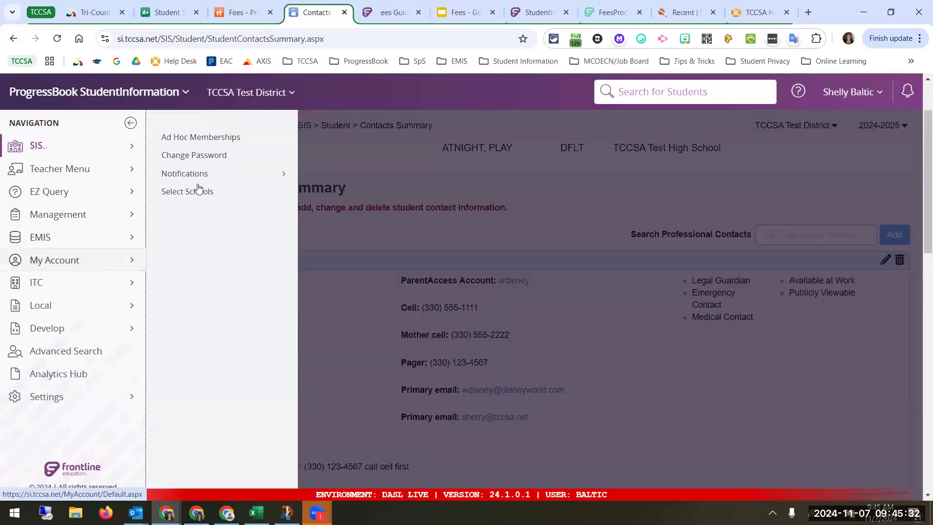
click(200, 137)
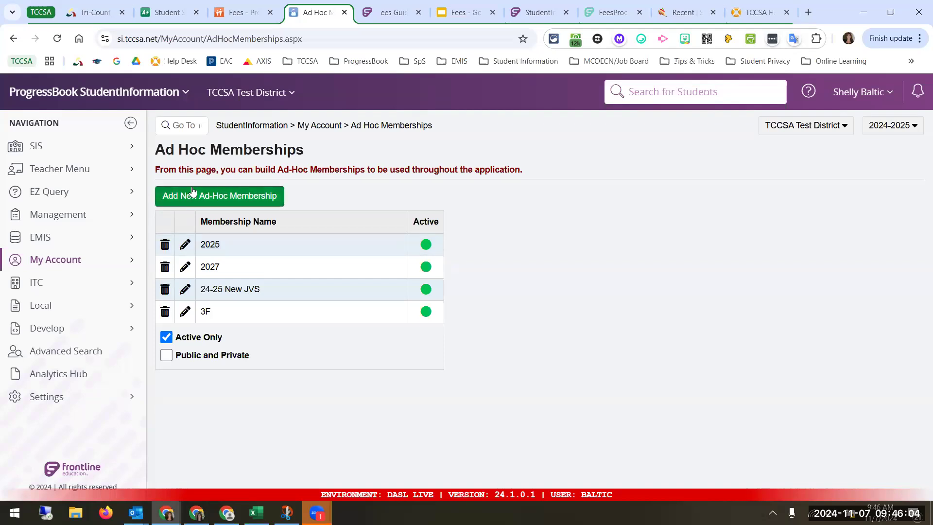
click(204, 203)
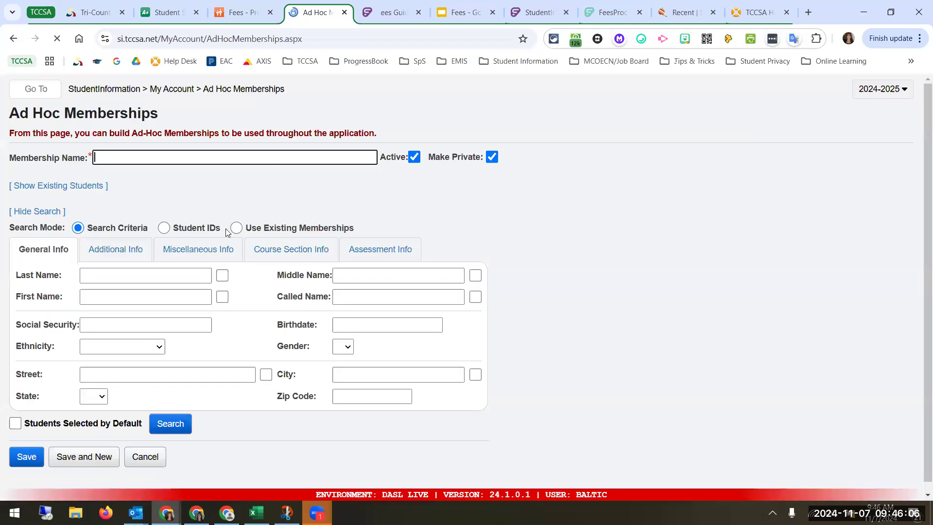
text(Parking Permit)
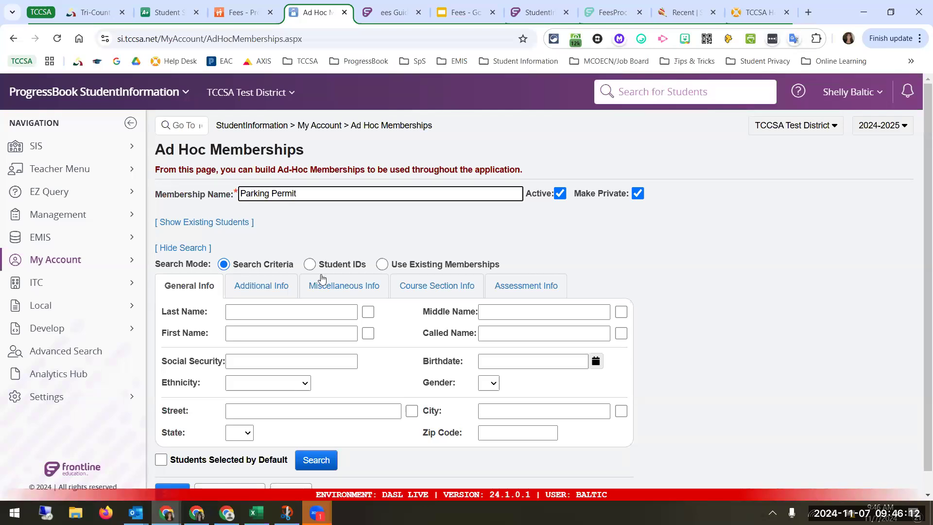
- Search by last name for students to include in the Parking Permit membership
scroll(340, 298, down, 1)
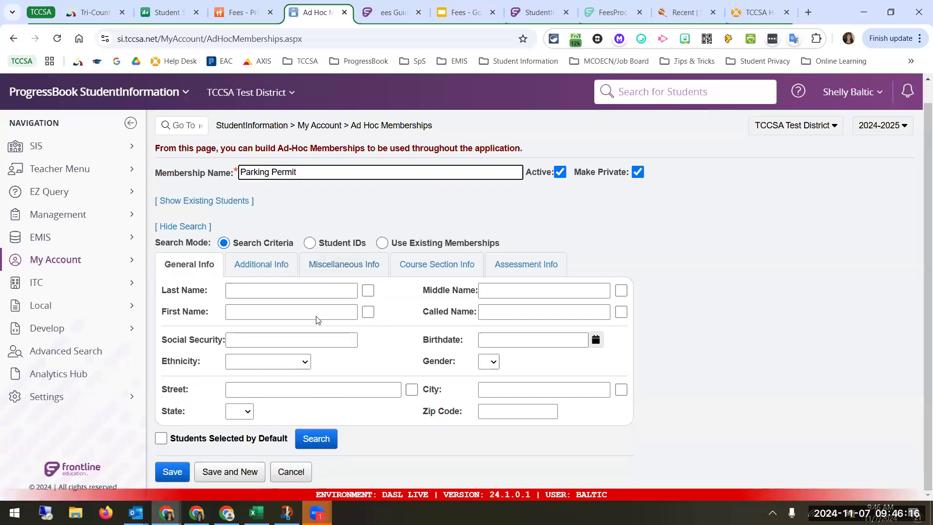
click(271, 291)
text(dwarf)
key(Return)
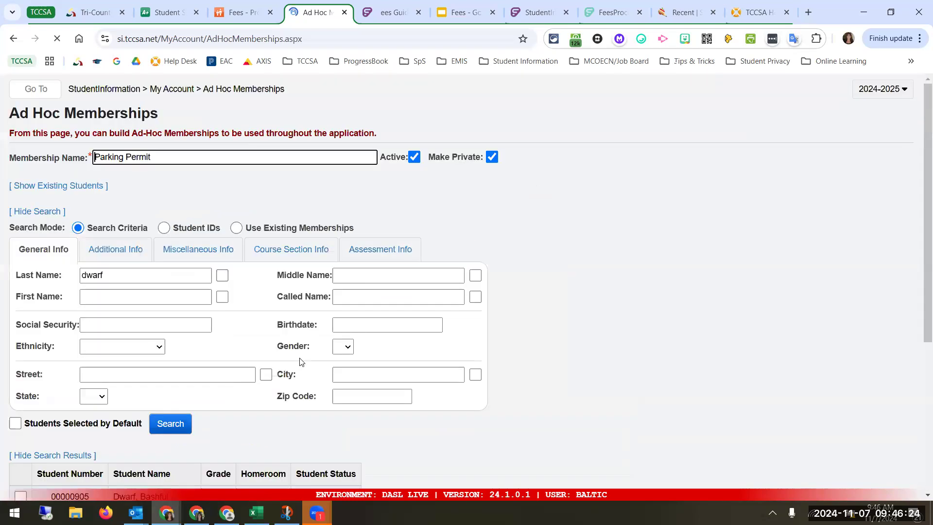
- Select the first and fourth students in the search results and save the Parking Permit membership
scroll(296, 358, down, 3)
scroll(192, 399, down, 2)
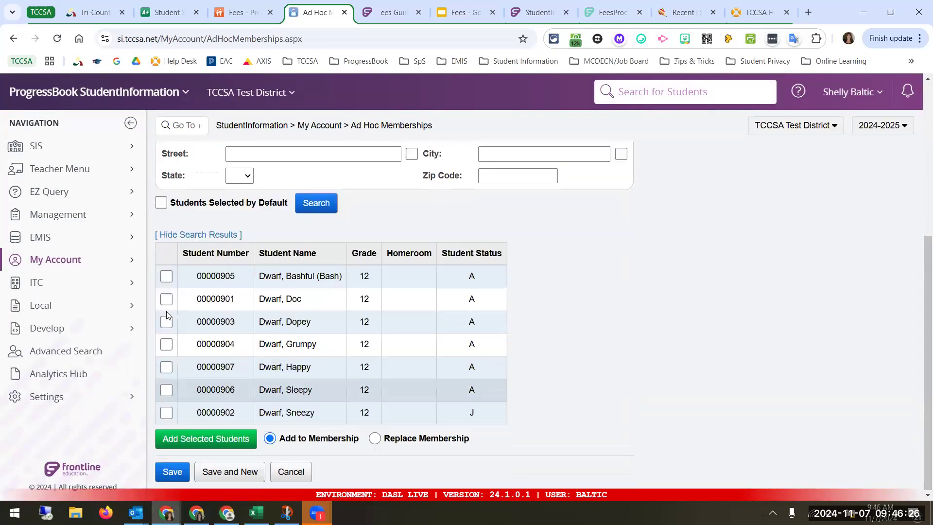
click(167, 277)
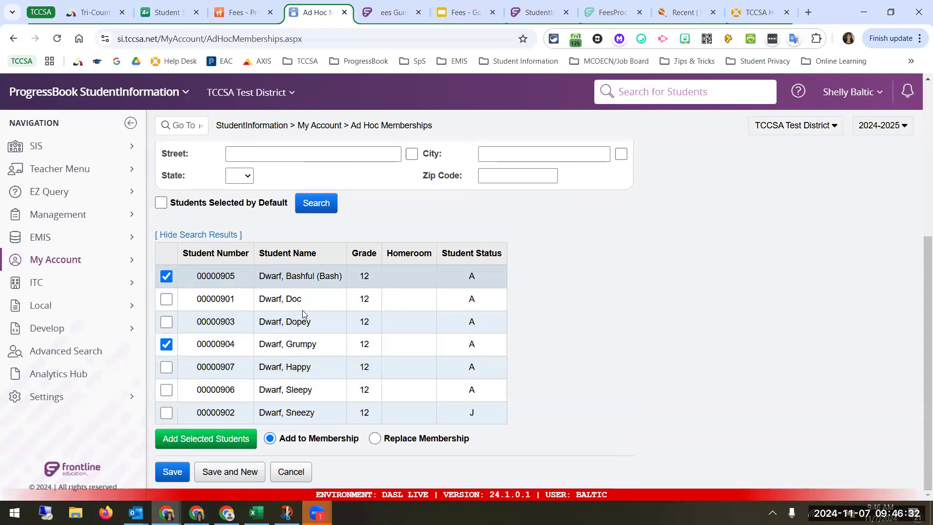
scroll(282, 402, up, 5)
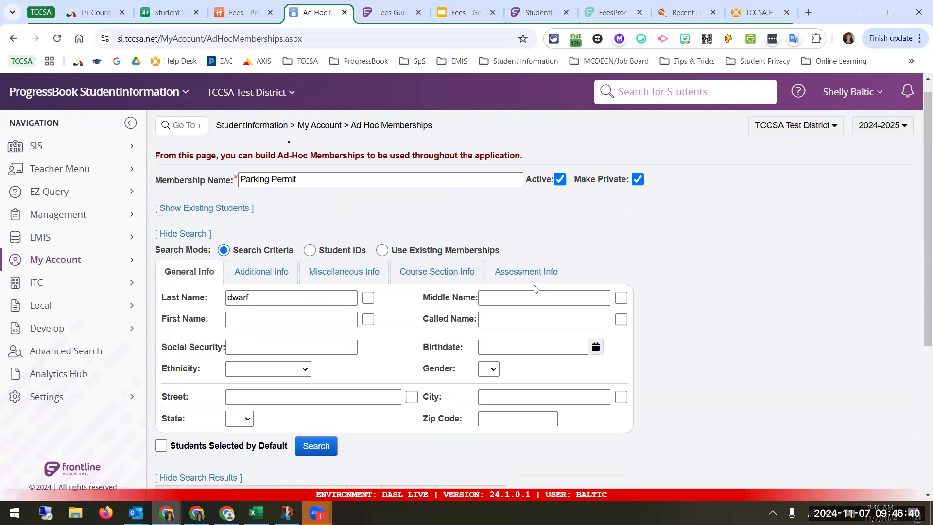
scroll(177, 476, down, 5)
click(176, 474)
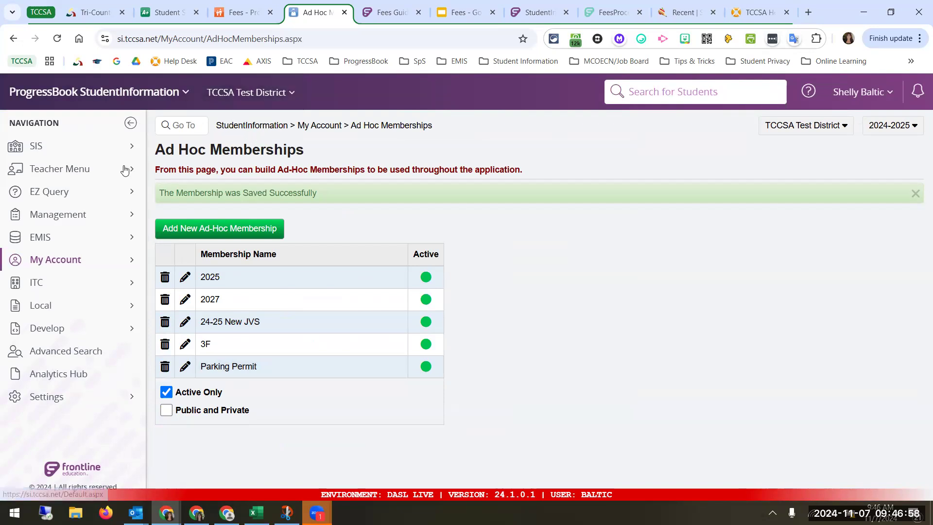
- Try an Advanced Search in TCCSA Test District for students with the Fee alert type, restricted to this school only
click(103, 352)
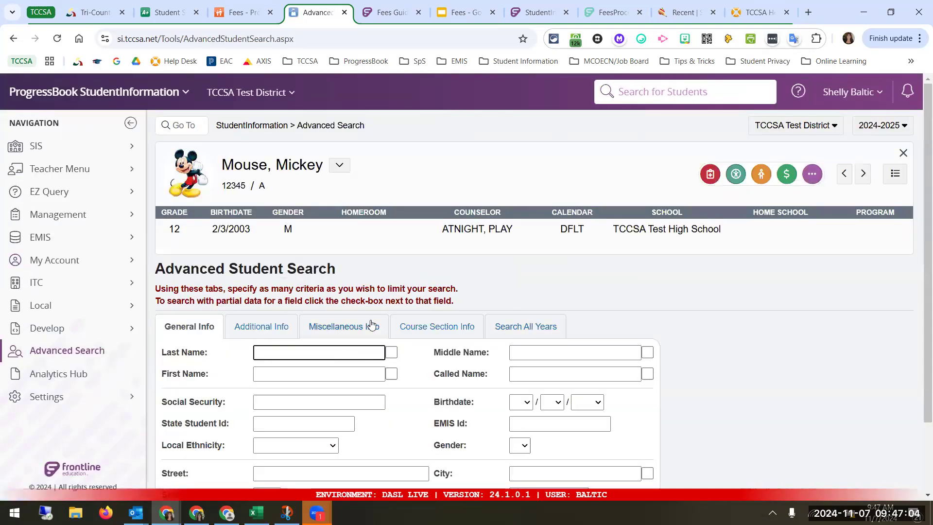
scroll(371, 323, down, 2)
click(362, 245)
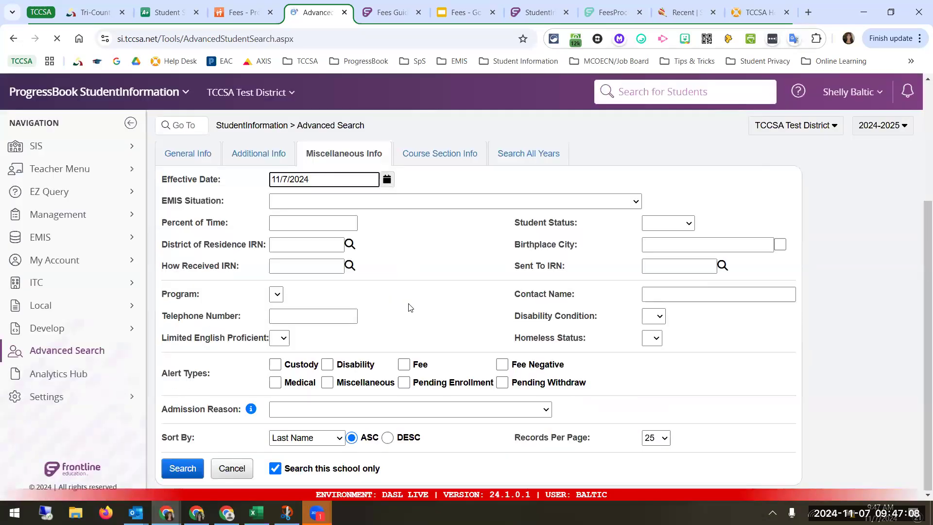
click(404, 364)
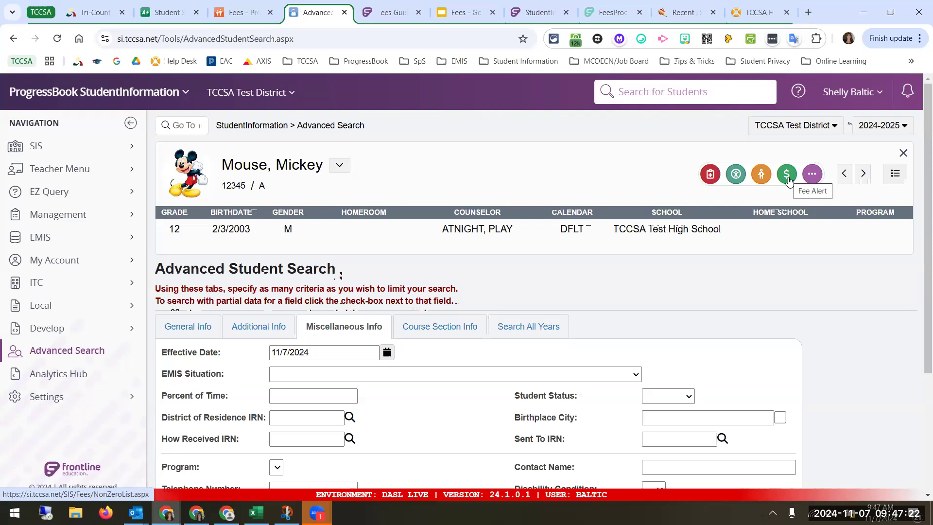
scroll(569, 267, down, 3)
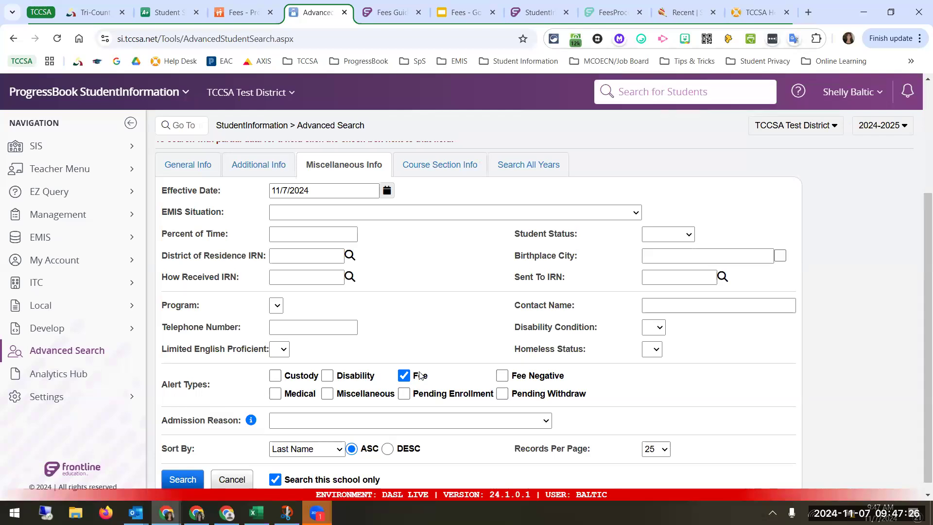
scroll(389, 396, down, 1)
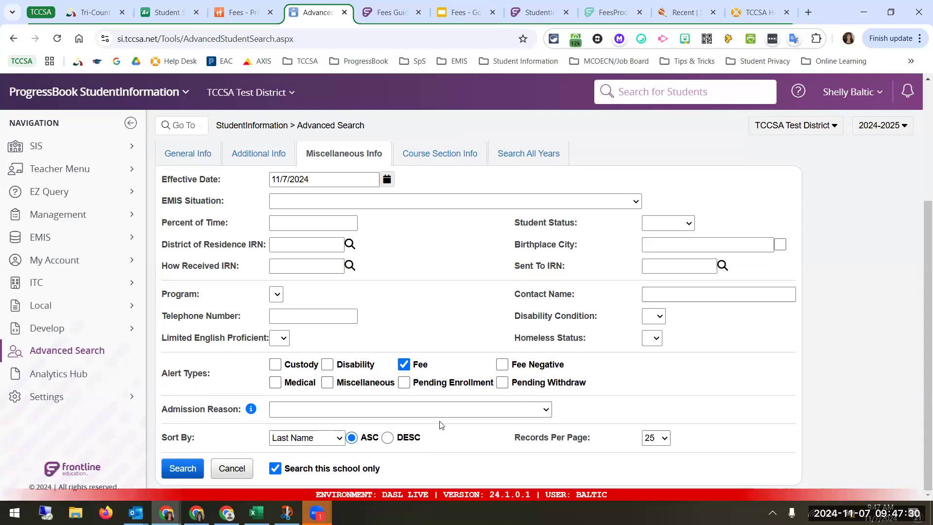
click(181, 468)
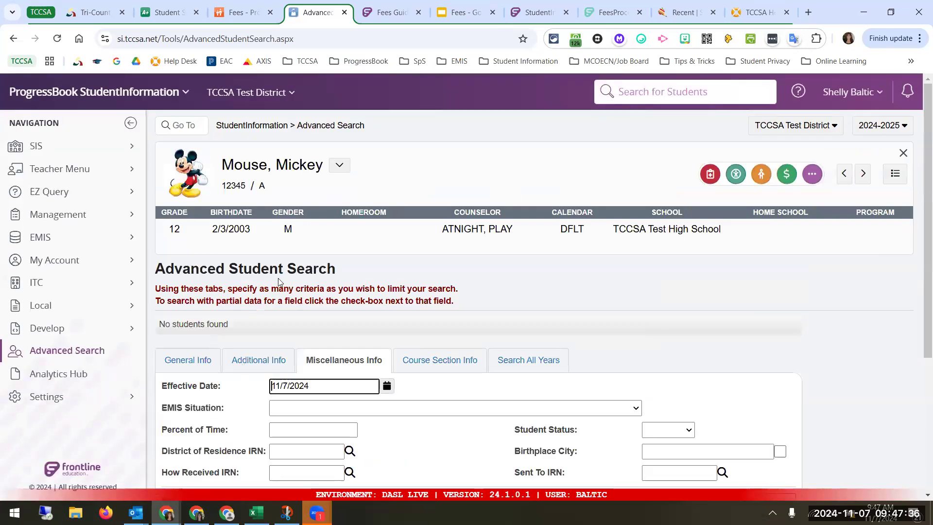
- Recheck the Advanced Search criteria in the Miscellaneous Info and General Info sections
scroll(584, 339, down, 5)
scroll(585, 339, up, 4)
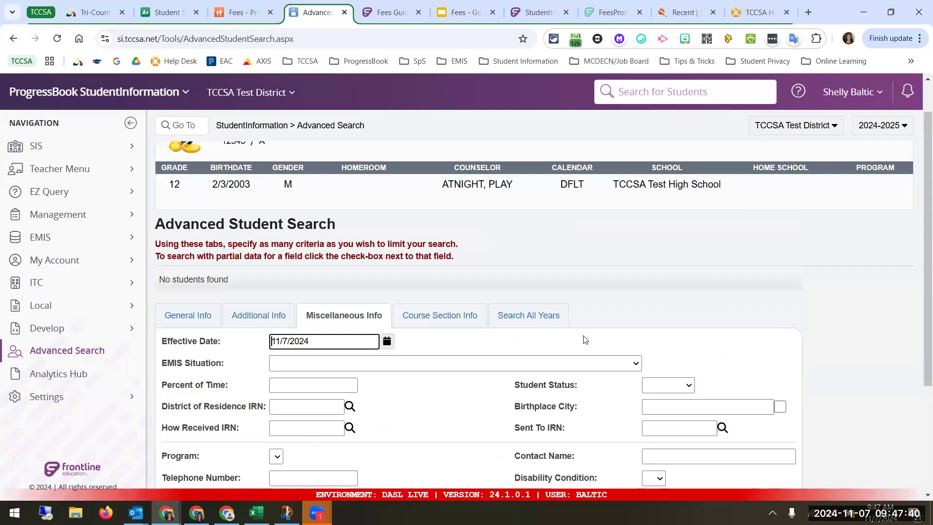
scroll(585, 340, down, 3)
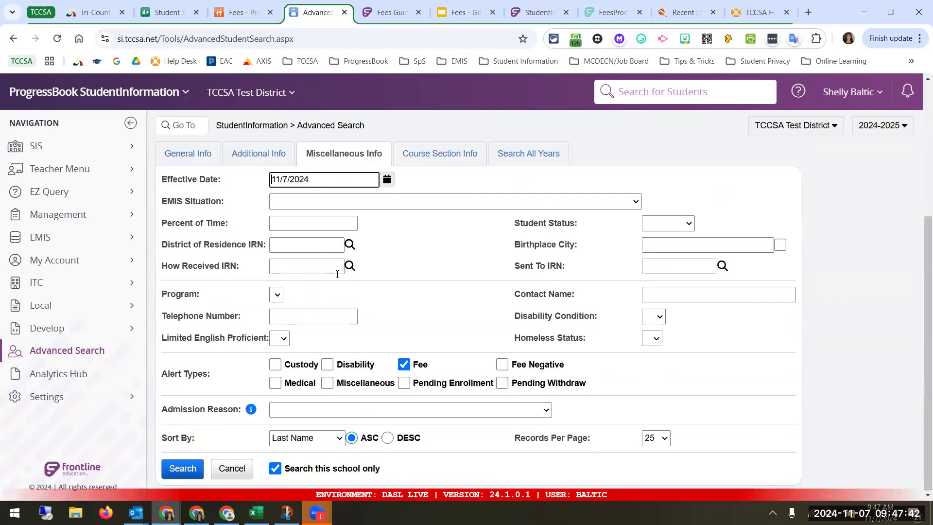
scroll(195, 285, up, 4)
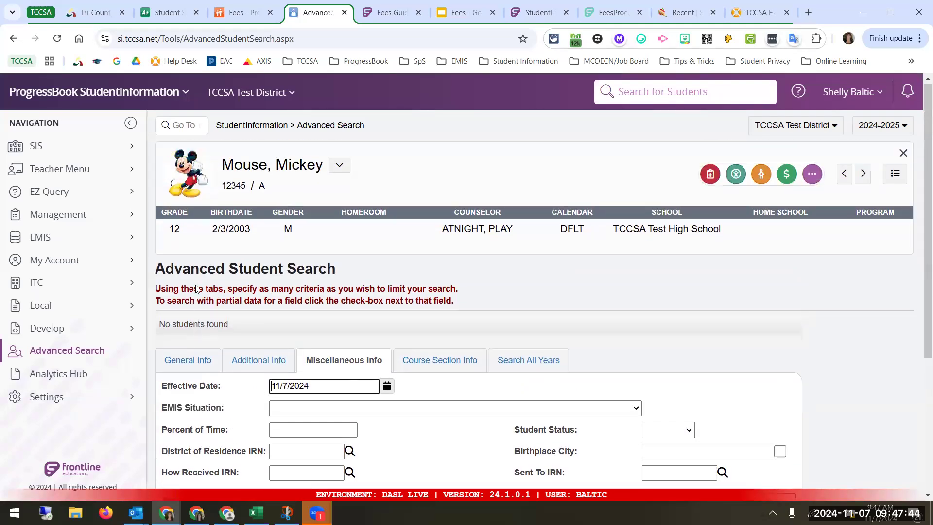
scroll(196, 289, down, 4)
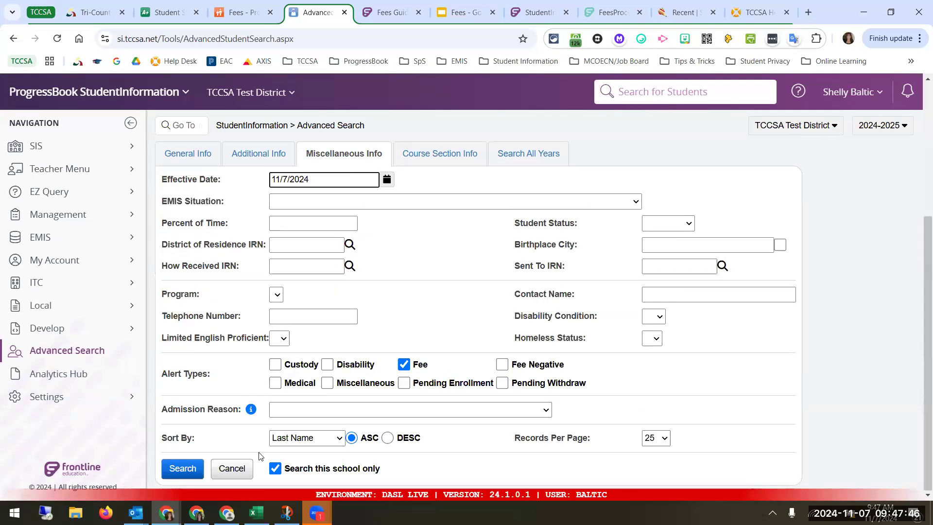
scroll(260, 456, up, 2)
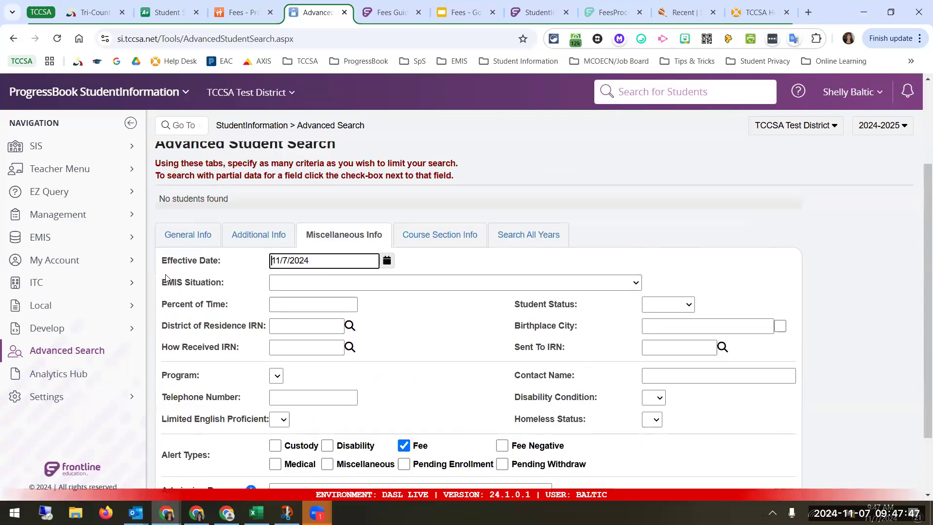
click(191, 236)
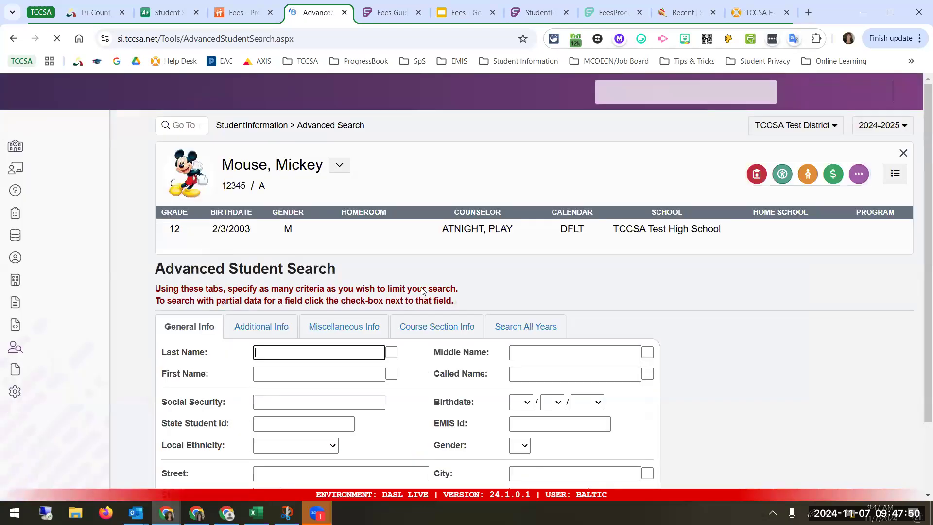
- Change the working school from the district to TCCSA Test High School
click(768, 128)
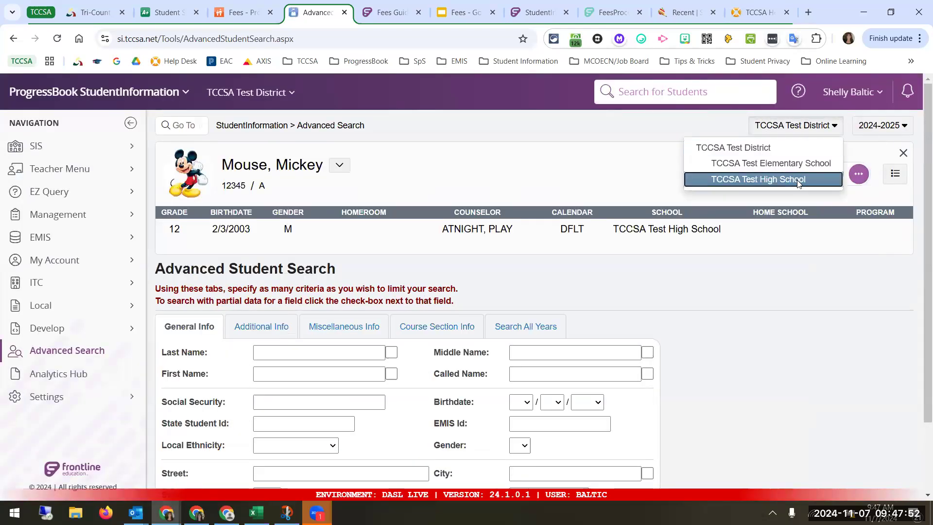
click(778, 180)
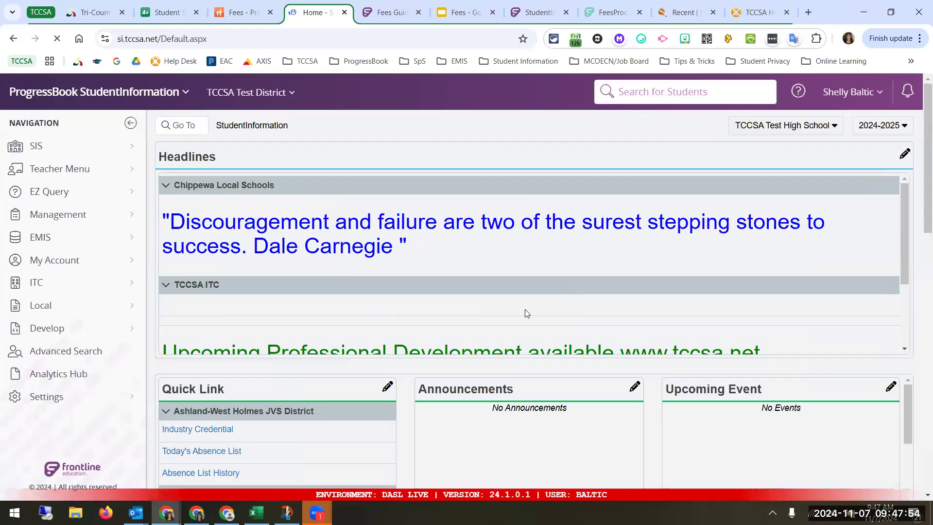
scroll(525, 311, down, 3)
scroll(403, 209, up, 2)
scroll(410, 215, down, 2)
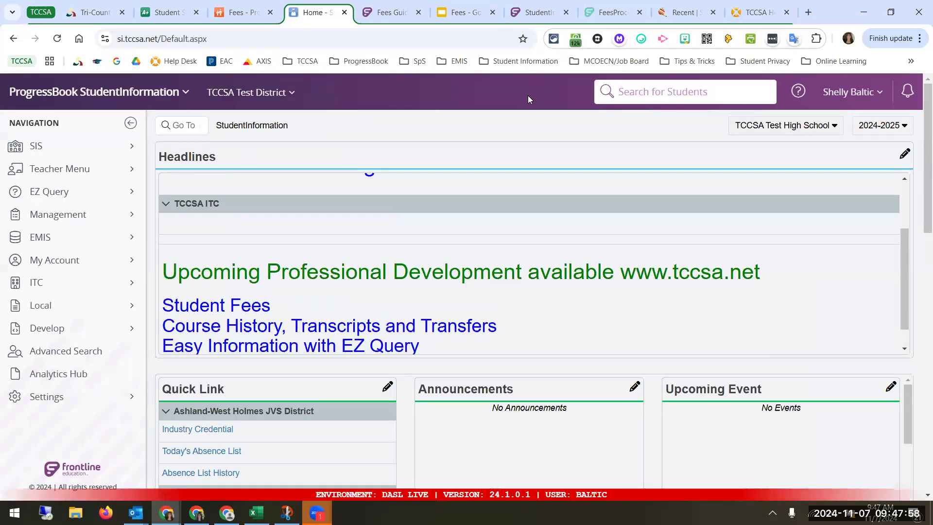
- Run an Advanced Search in TCCSA Test High School for students with the Fee alert type
click(112, 350)
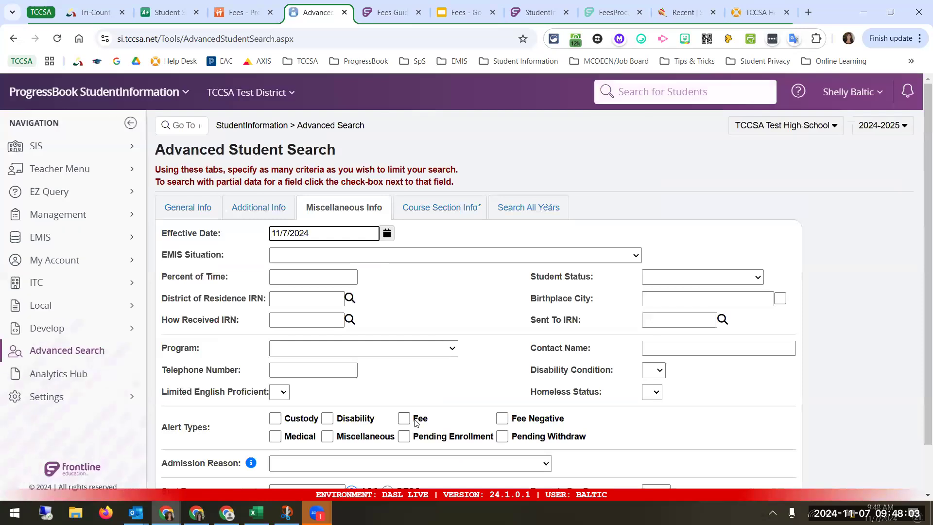
click(404, 419)
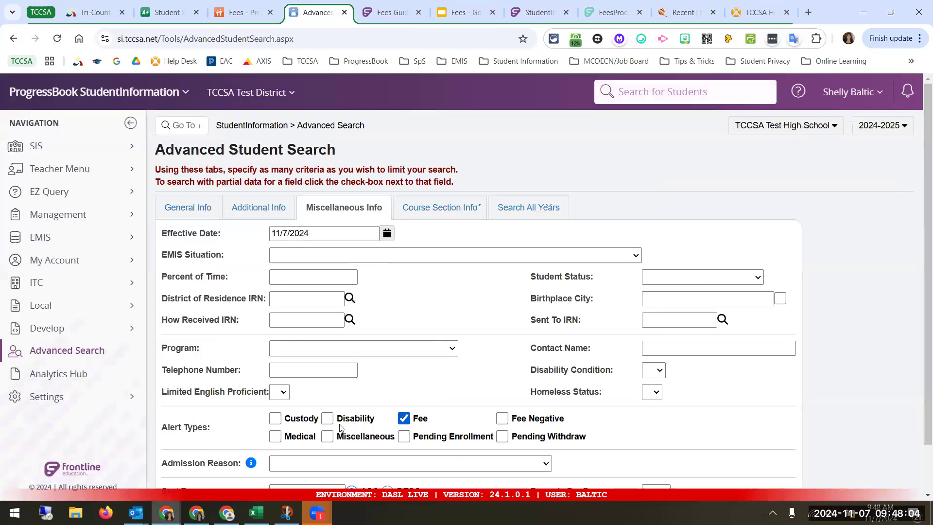
scroll(340, 428, down, 1)
click(197, 468)
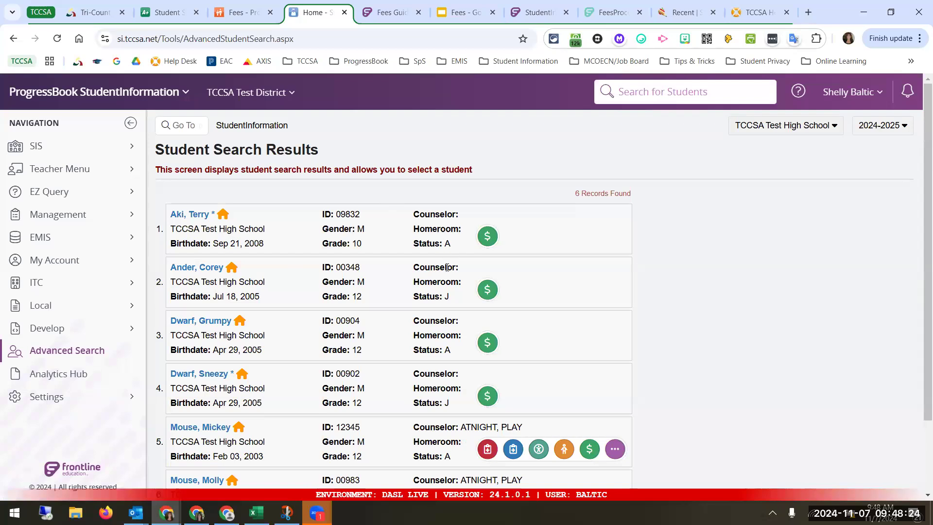
- Select the fifth student in the fee alert search results and open that student's open fees from the fee alert
scroll(491, 354, down, 2)
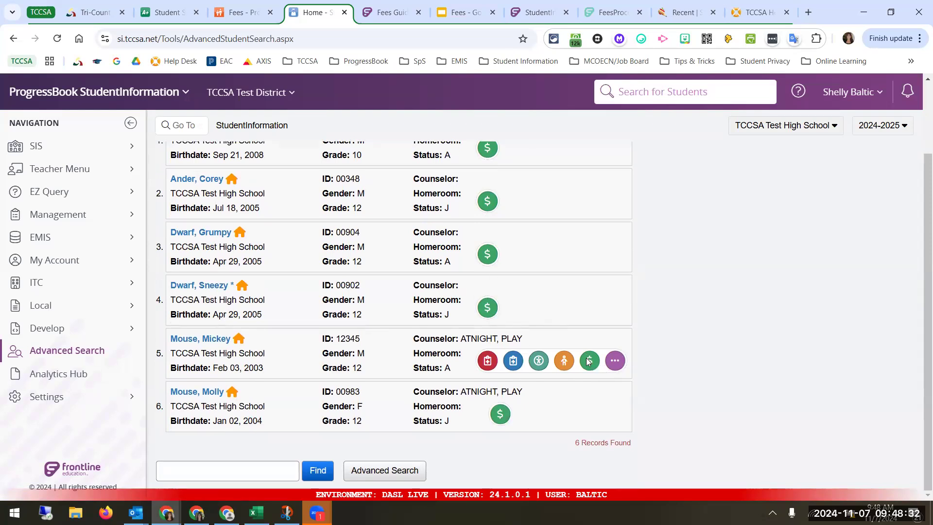
scroll(292, 360, up, 2)
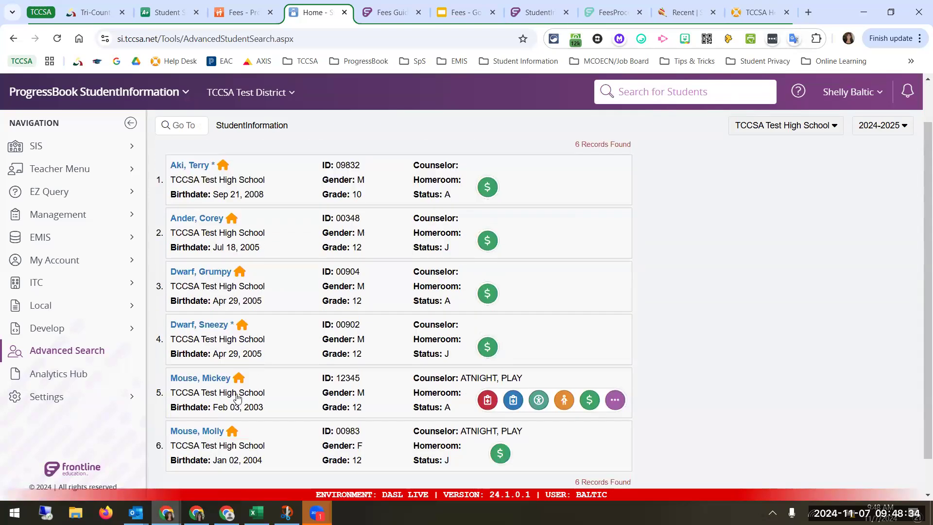
scroll(235, 379, down, 2)
click(223, 343)
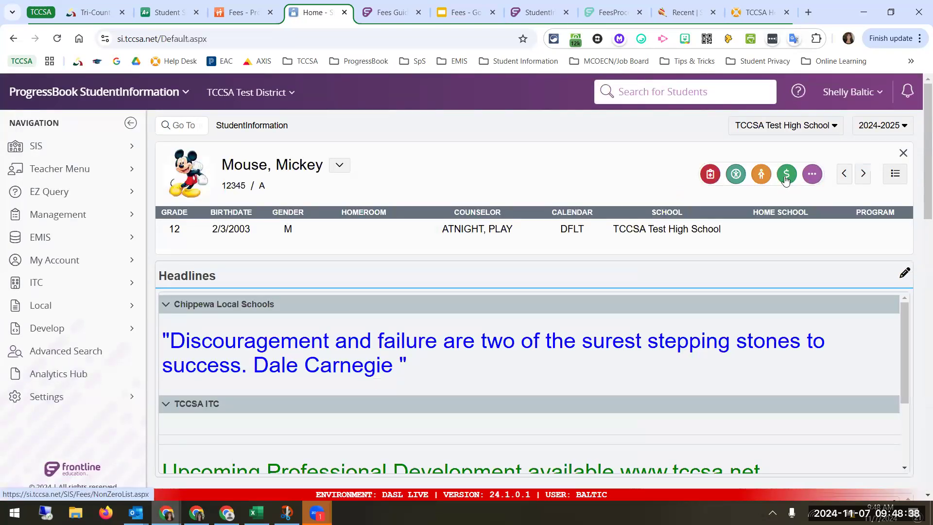
click(786, 176)
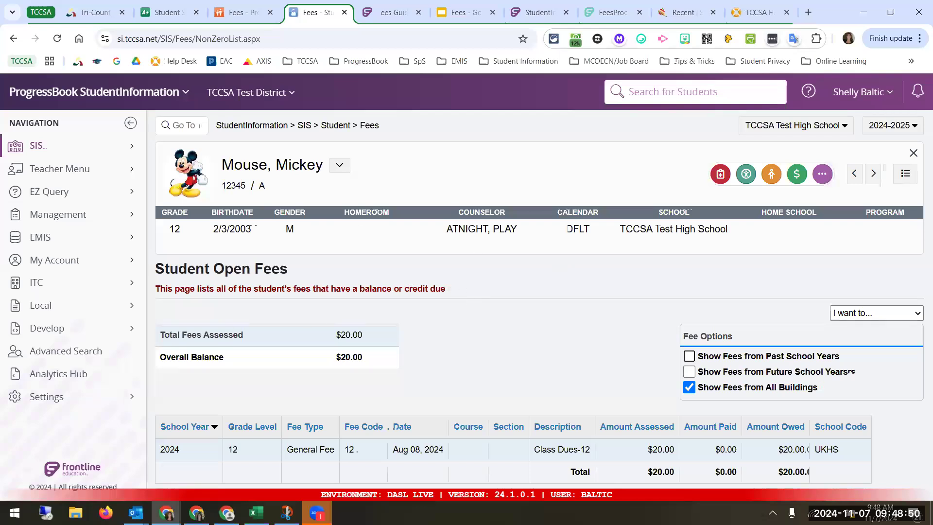
click(96, 194)
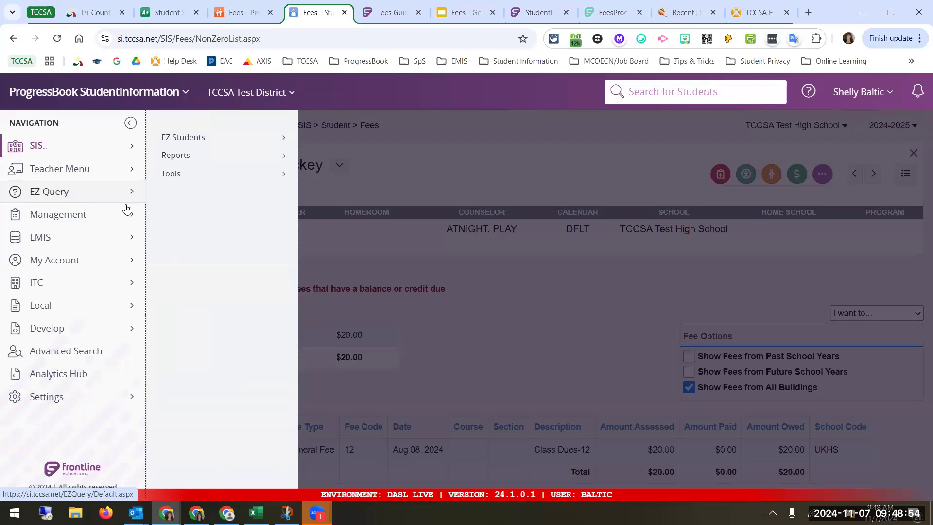
click(207, 137)
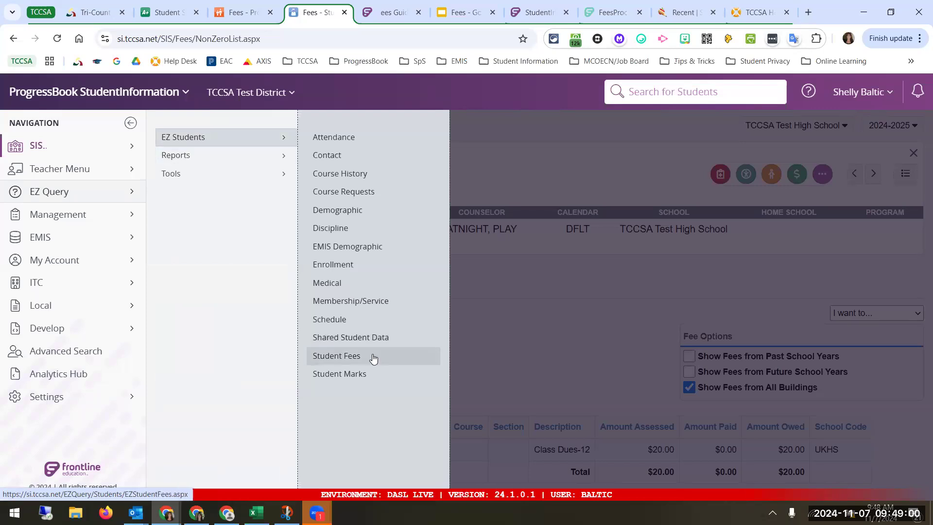
click(918, 175)
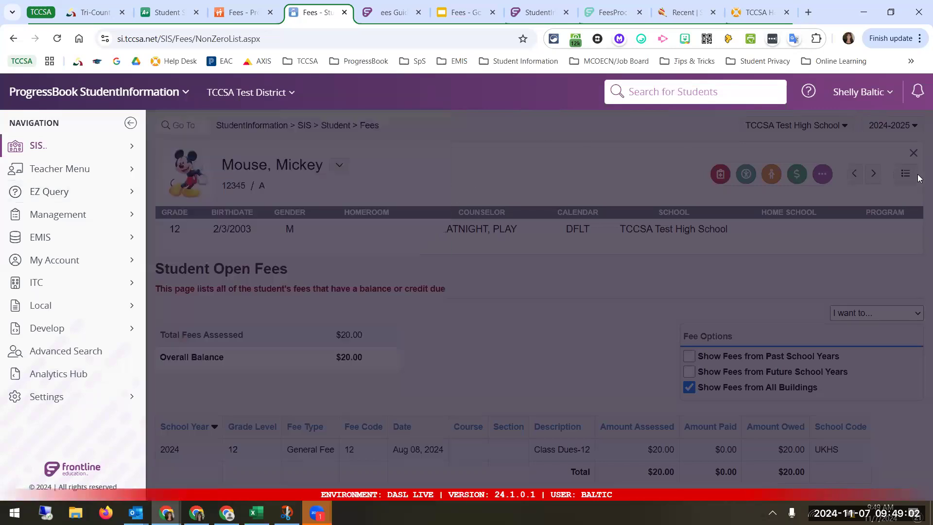
- Clear the selected student, reopen the student Fees page, search by the student's last name and select the second match
click(913, 156)
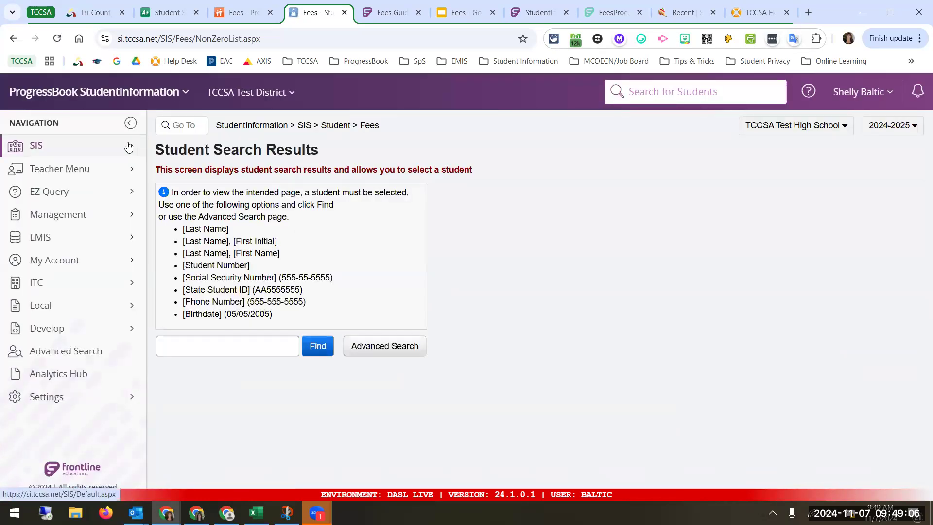
click(131, 145)
click(273, 343)
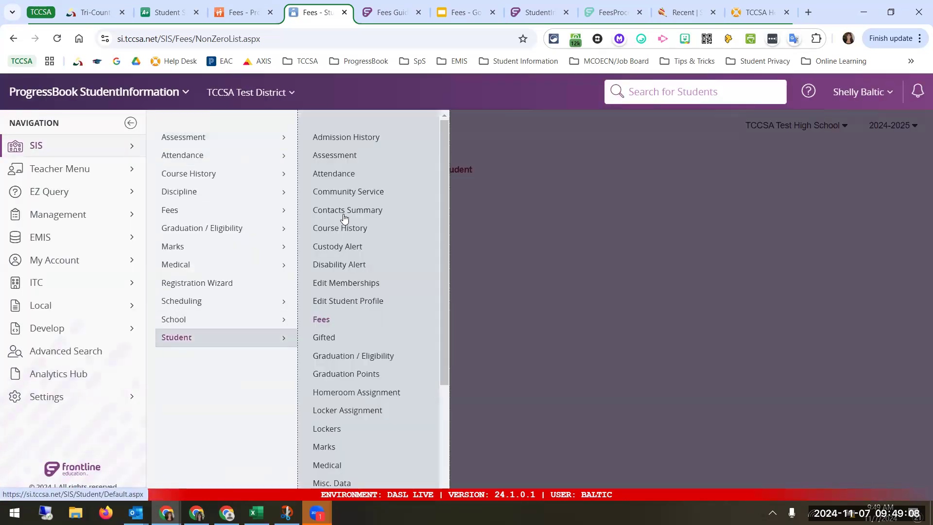
click(346, 321)
click(225, 348)
text(mouse)
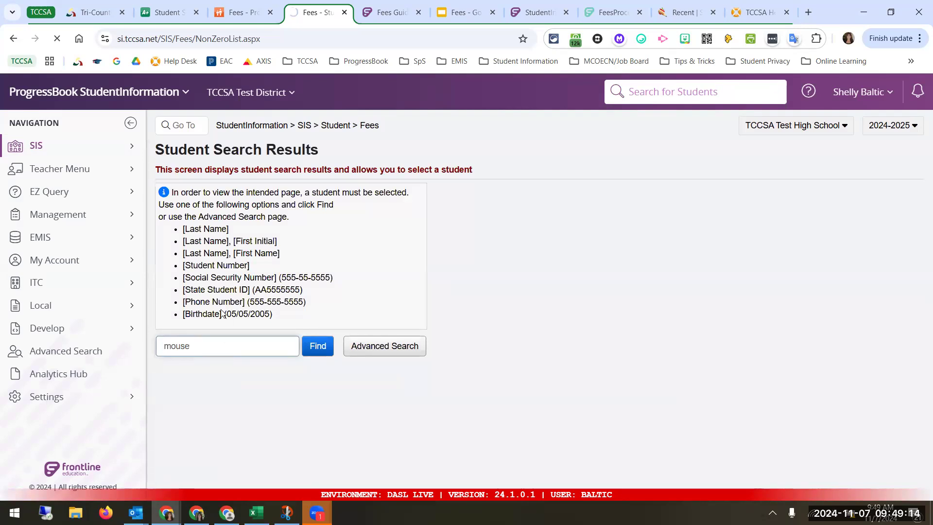
key(Return)
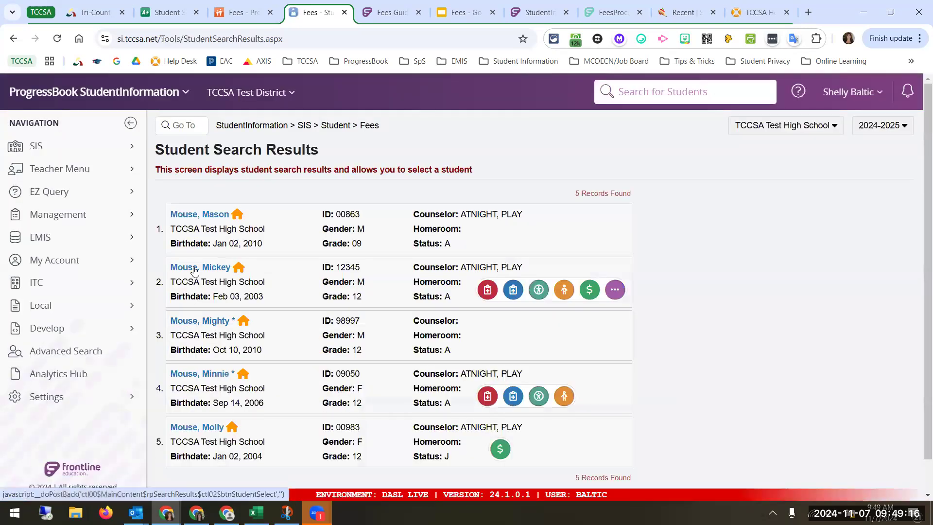
click(196, 269)
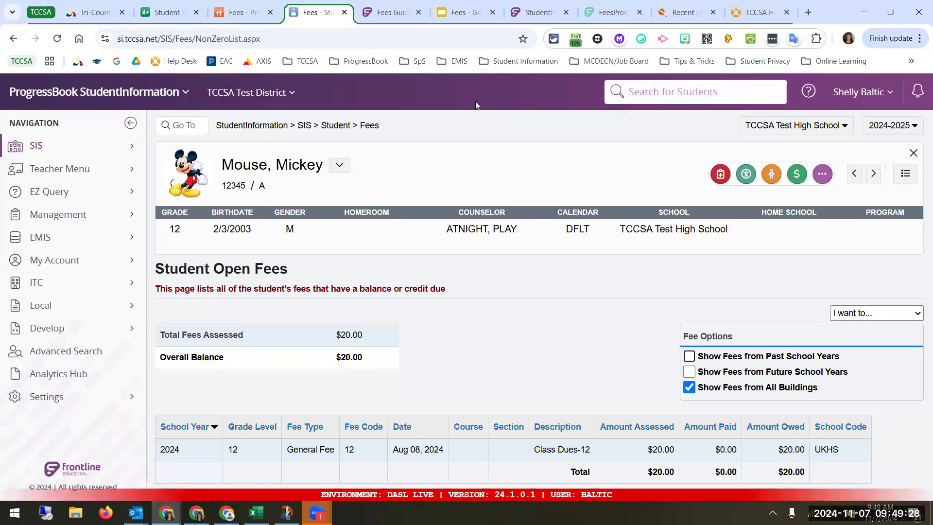
click(132, 146)
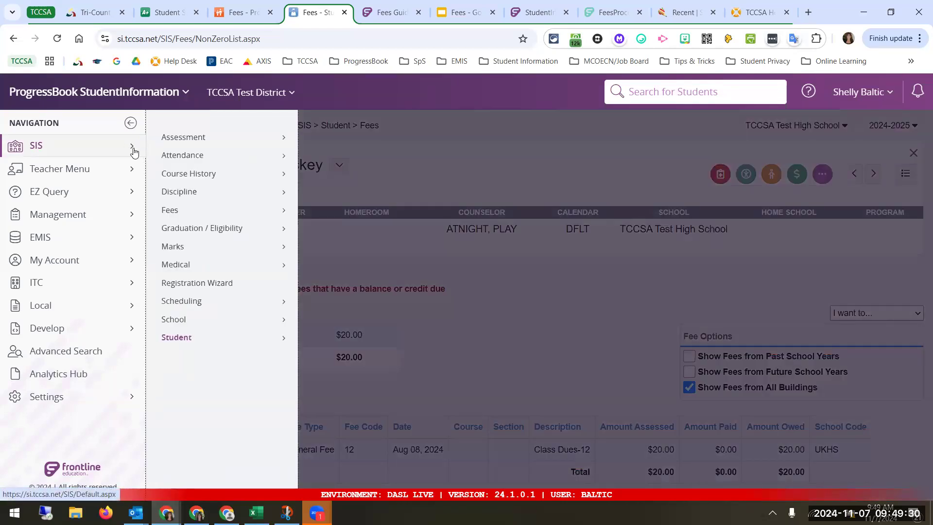
click(131, 191)
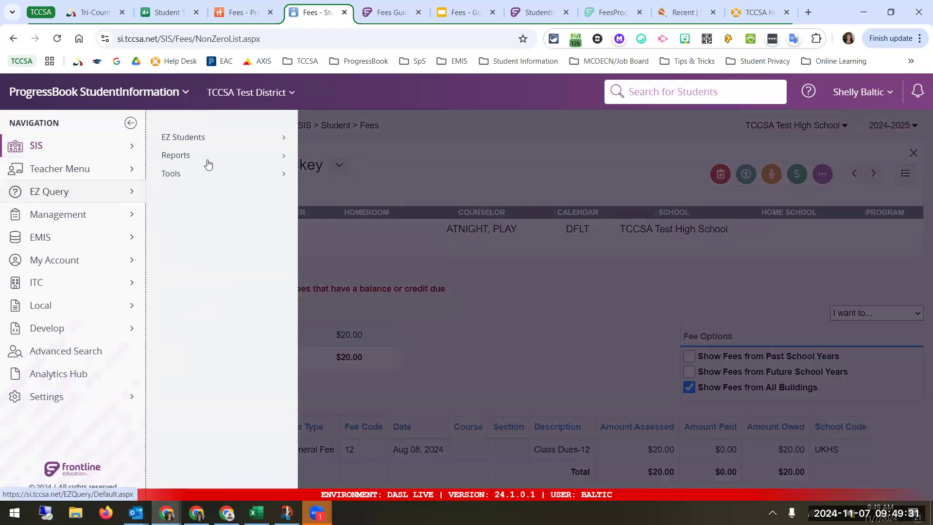
click(281, 135)
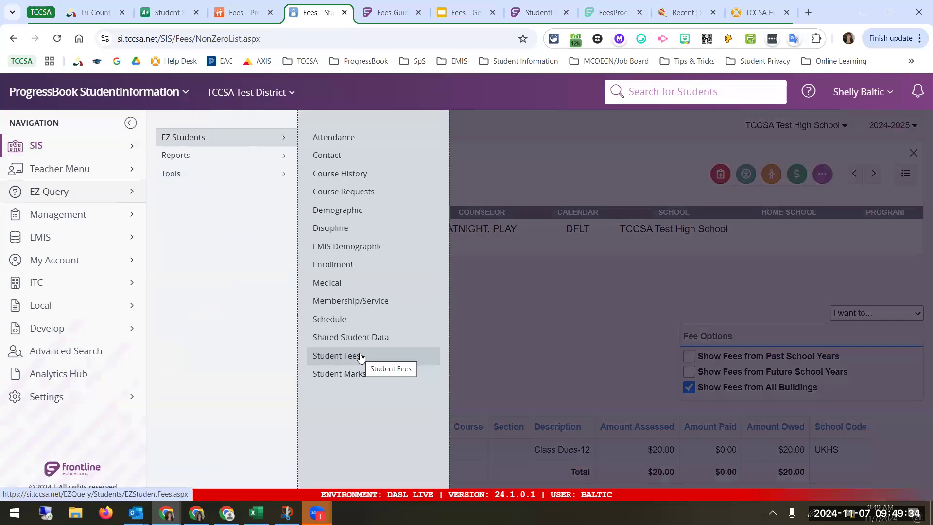
click(561, 130)
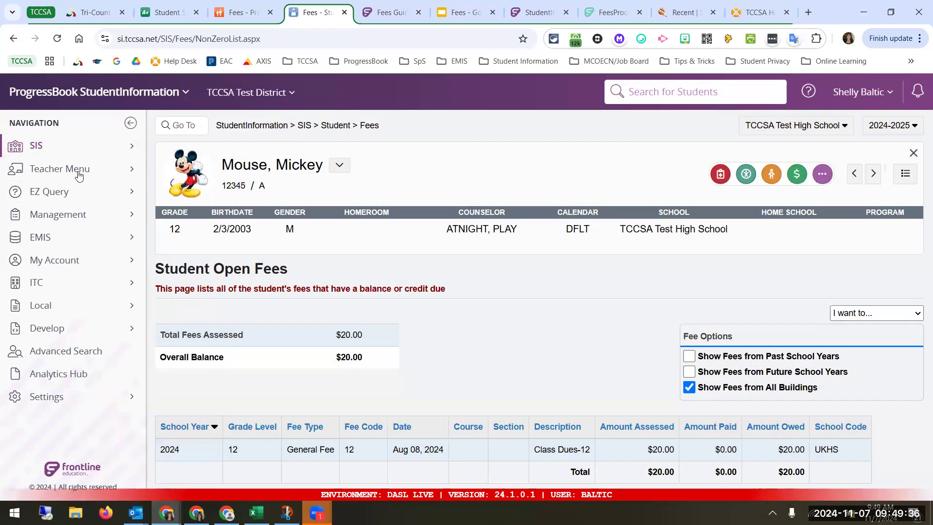
- Open the EZ Query SIS Student Search report and view the available ad hoc memberships without selecting one
click(67, 195)
click(219, 163)
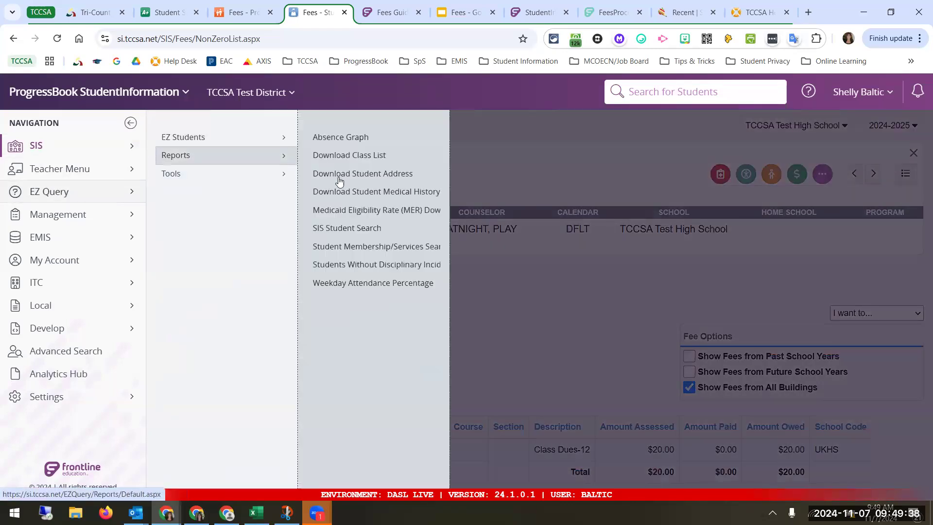
click(368, 237)
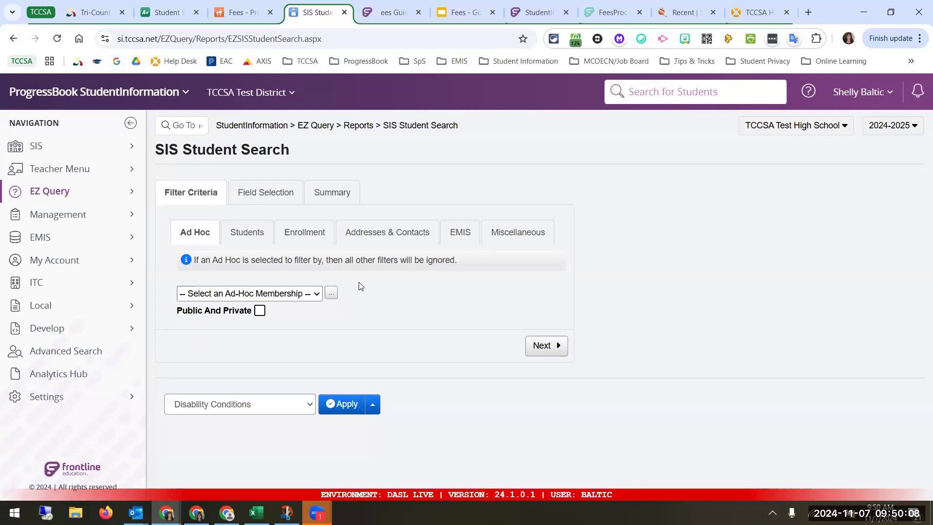
click(255, 295)
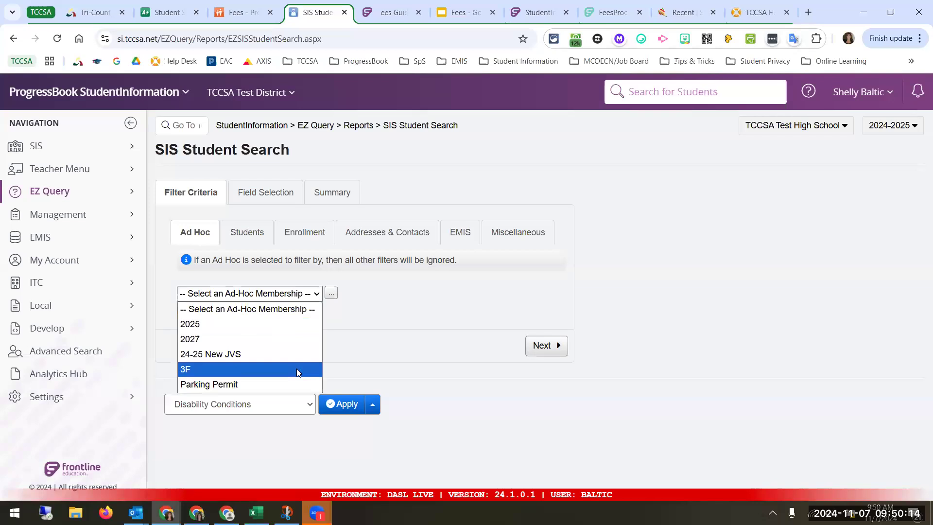
click(384, 324)
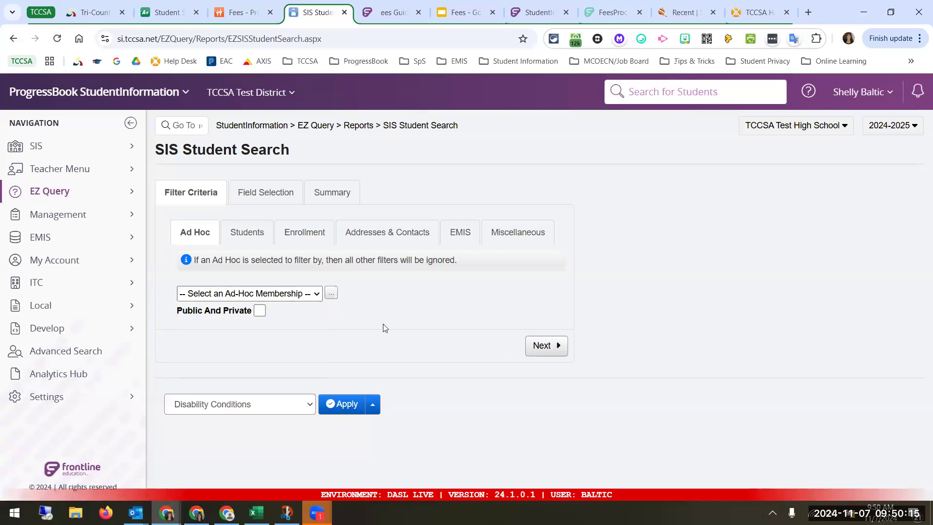
- Include the student fields First Name and Last Name and the enrollment field Building Grade in the report
click(556, 351)
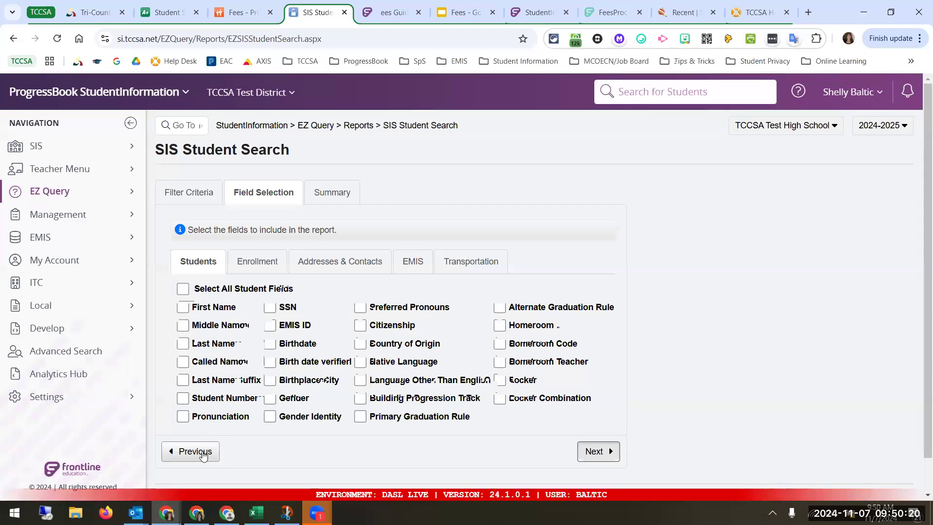
click(193, 307)
click(206, 344)
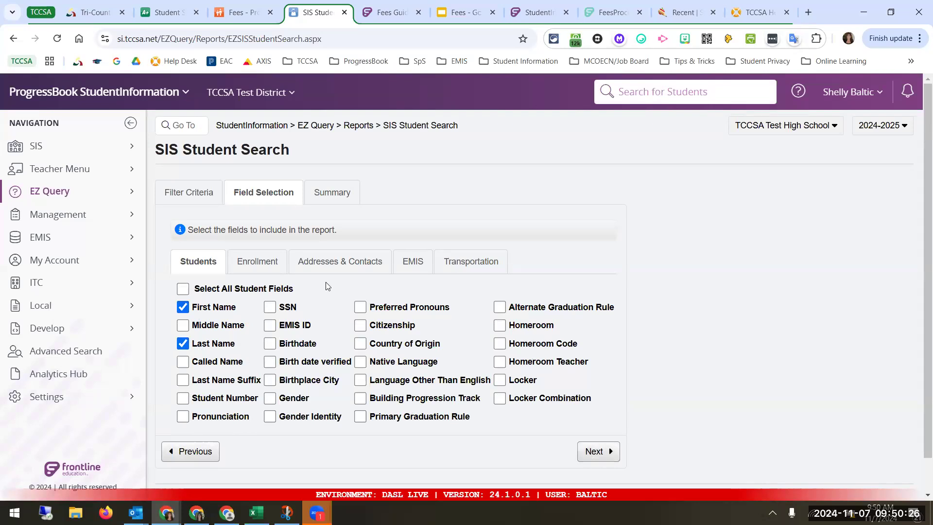
click(280, 263)
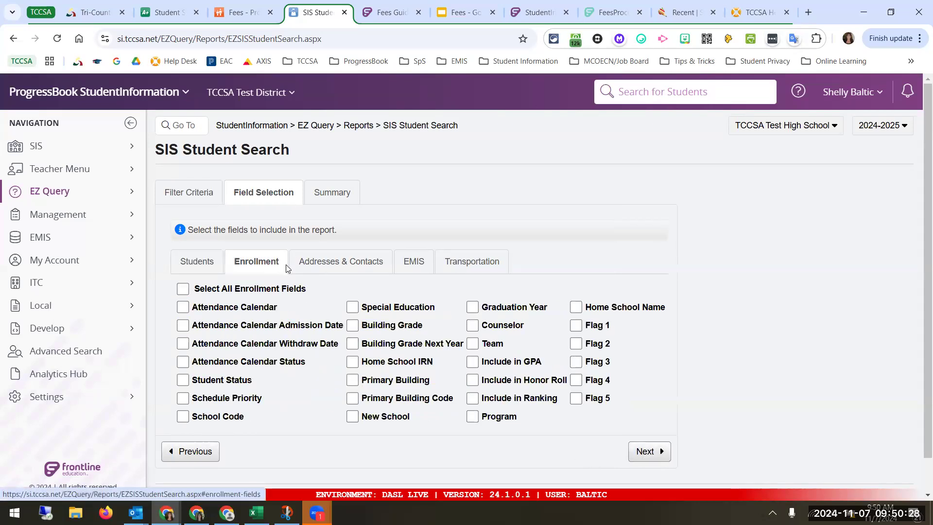
click(352, 325)
- Add the Free/Reduced Lunch Status field from the EMIS FD-Attributes group to the report
click(649, 452)
click(414, 262)
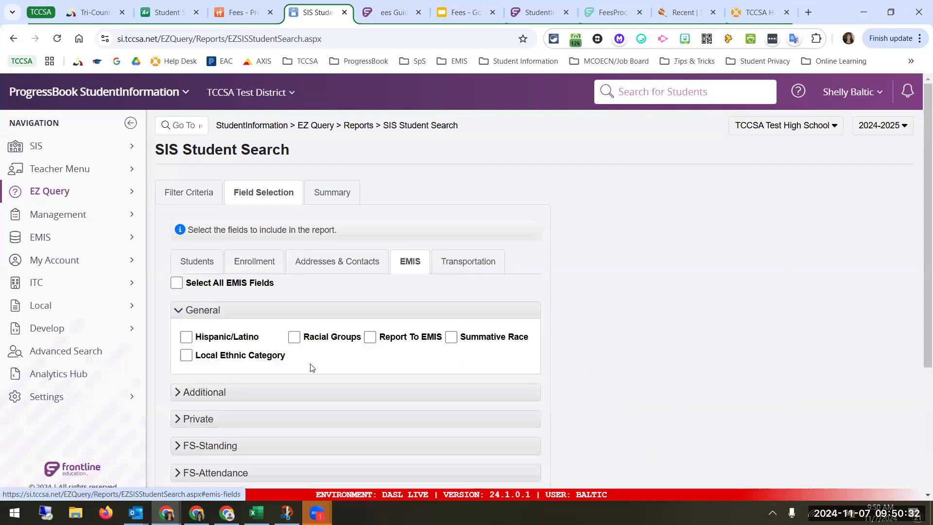
scroll(313, 368, down, 4)
click(209, 314)
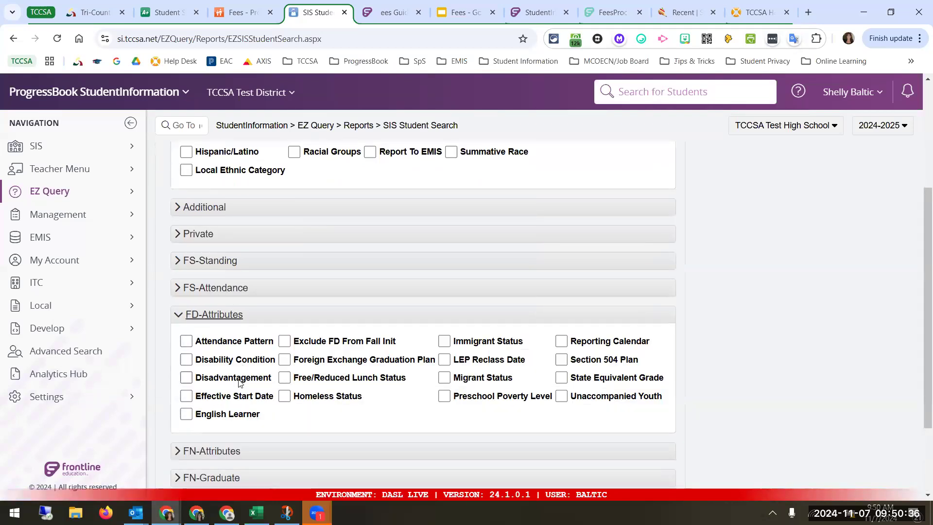
click(319, 383)
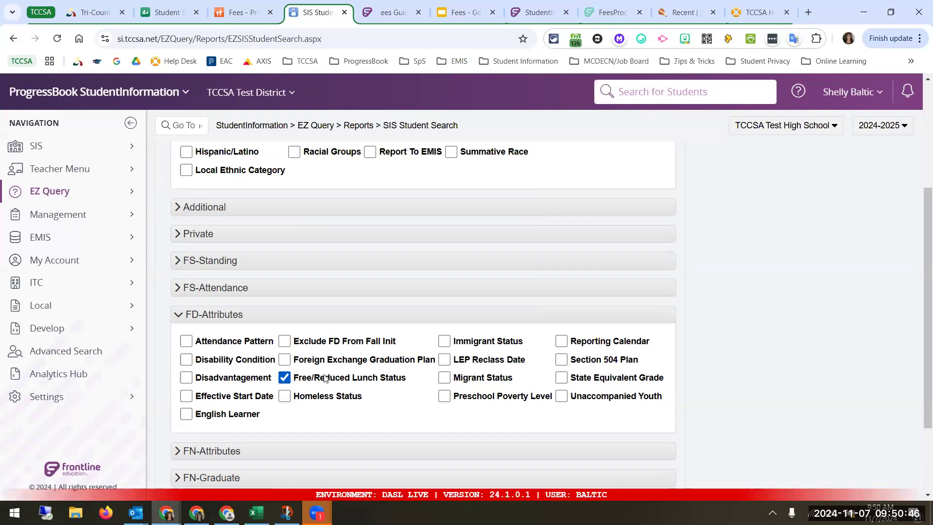
- Generate the report as a CSV file with the Download method and open the downloaded file in Excel
scroll(325, 378, down, 3)
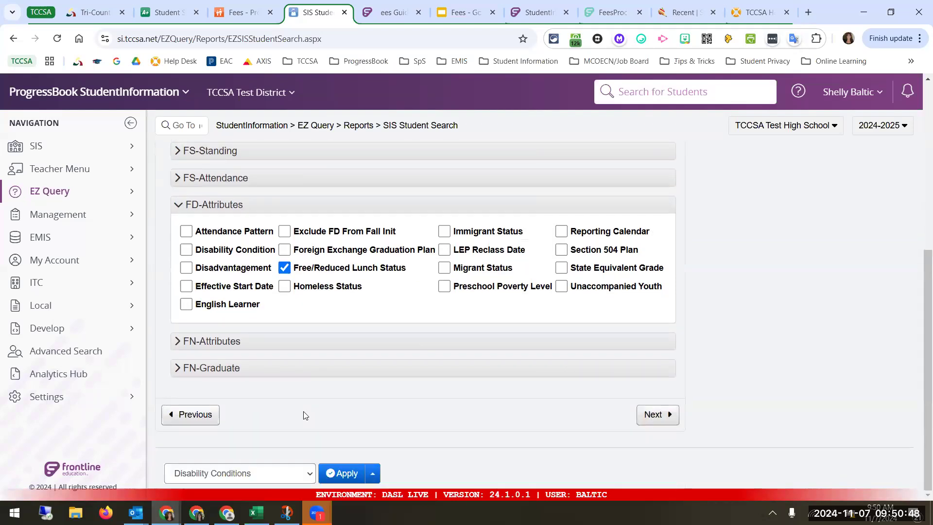
click(651, 414)
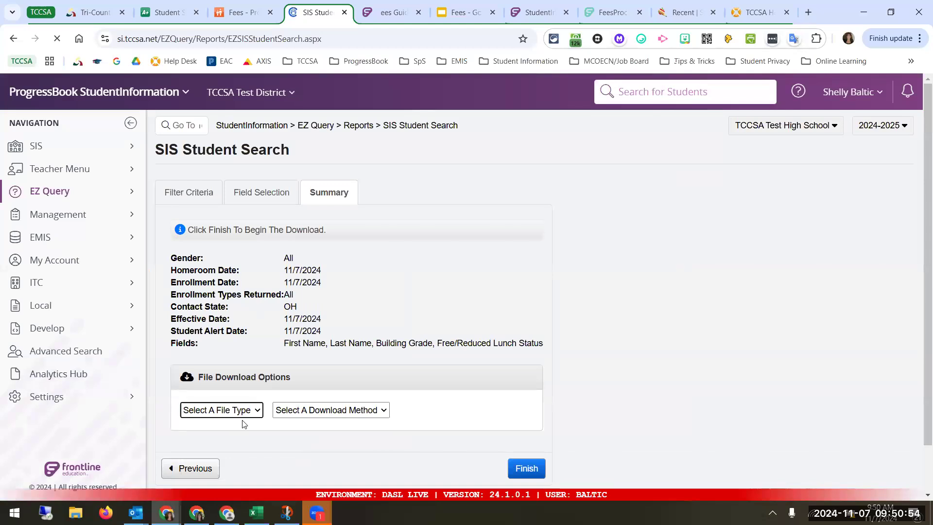
click(242, 411)
click(251, 439)
click(311, 411)
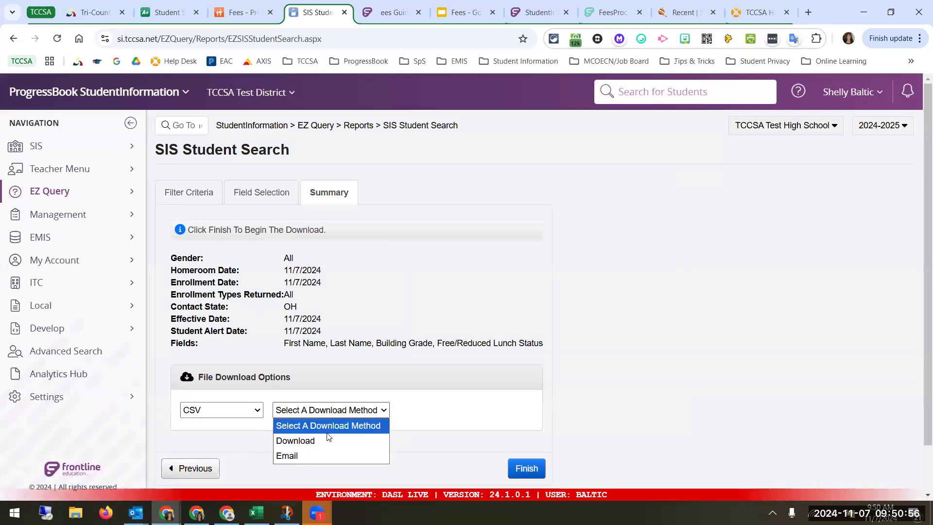
click(320, 440)
click(527, 469)
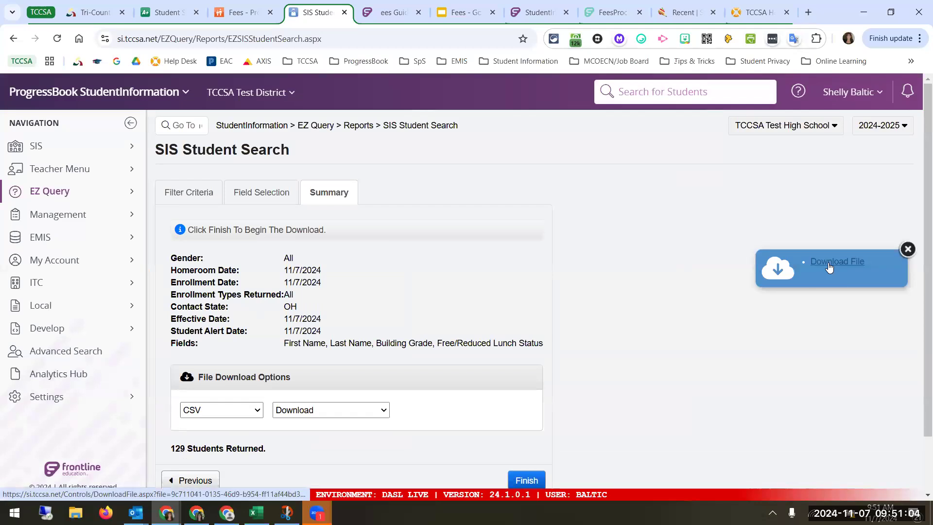
click(830, 268)
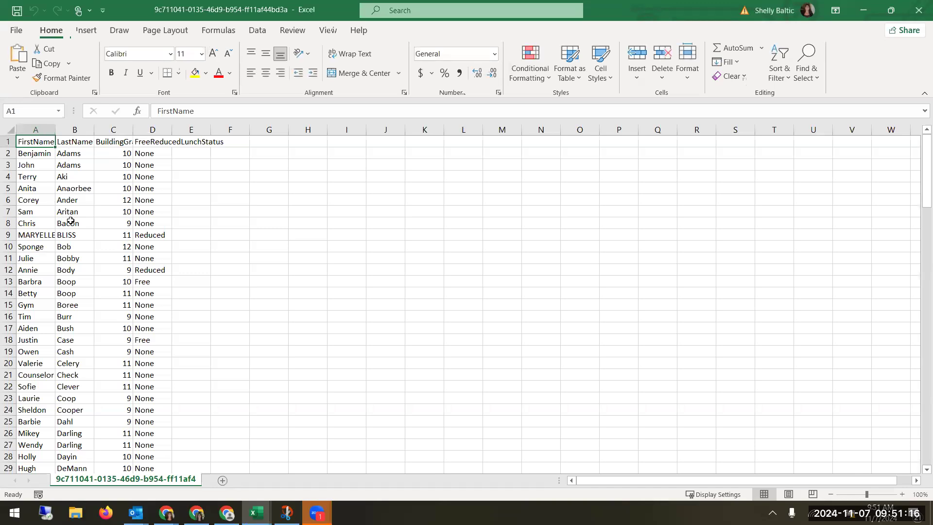
- Add a filter to the header row and filter the FreeReducedLunchStatus column to show only Free and Reduced students
click(152, 142)
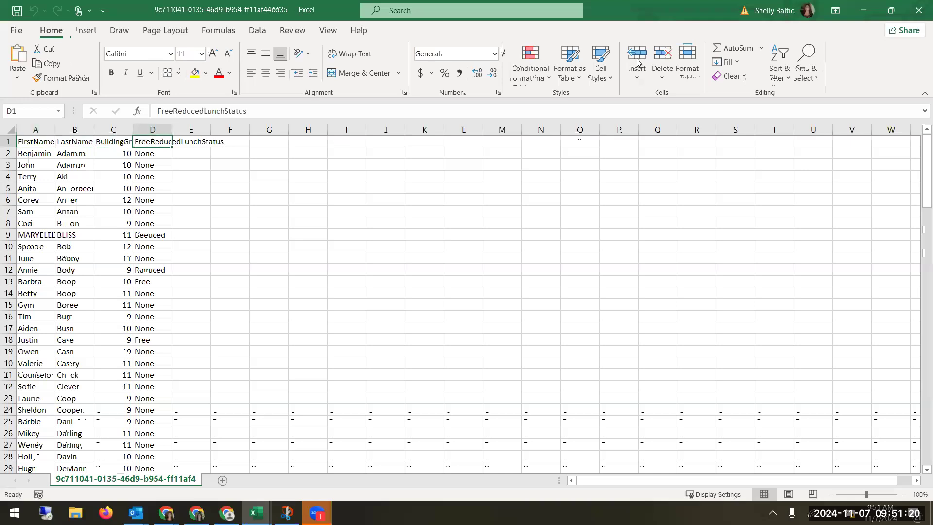
click(776, 79)
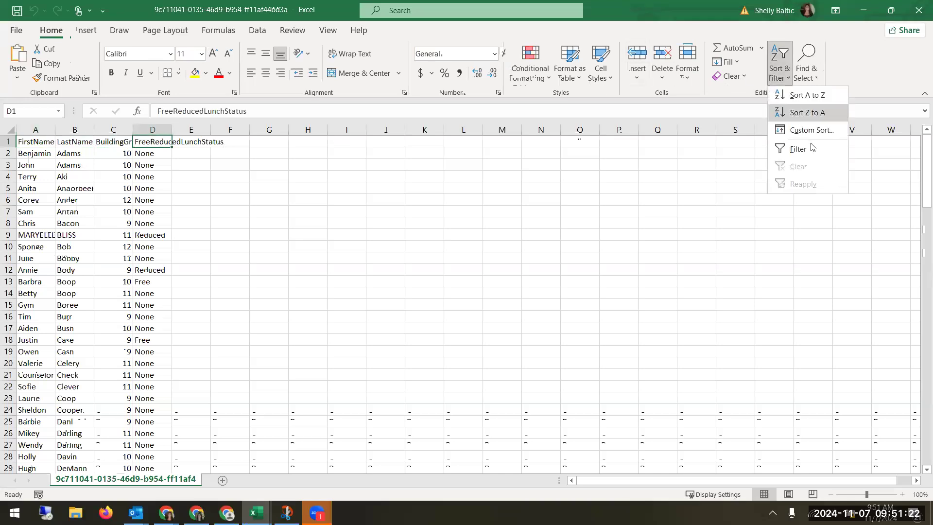
click(807, 148)
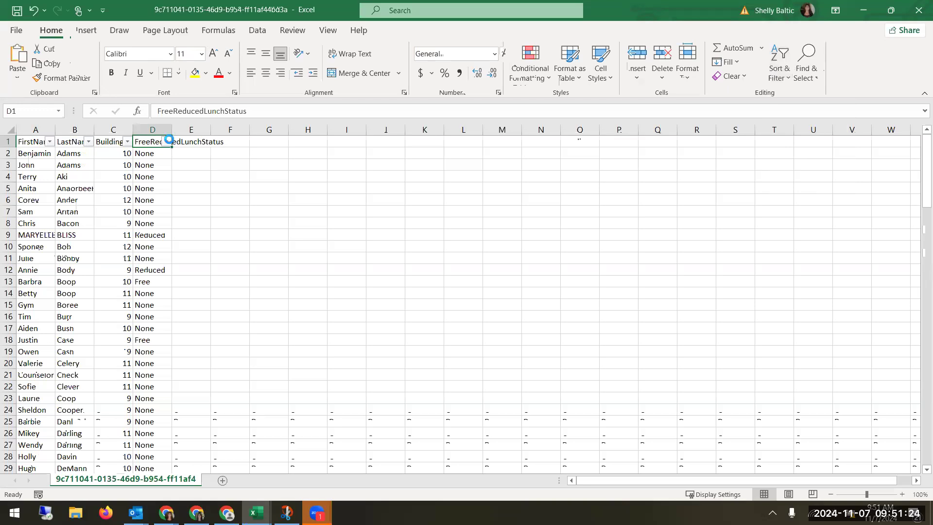
click(166, 141)
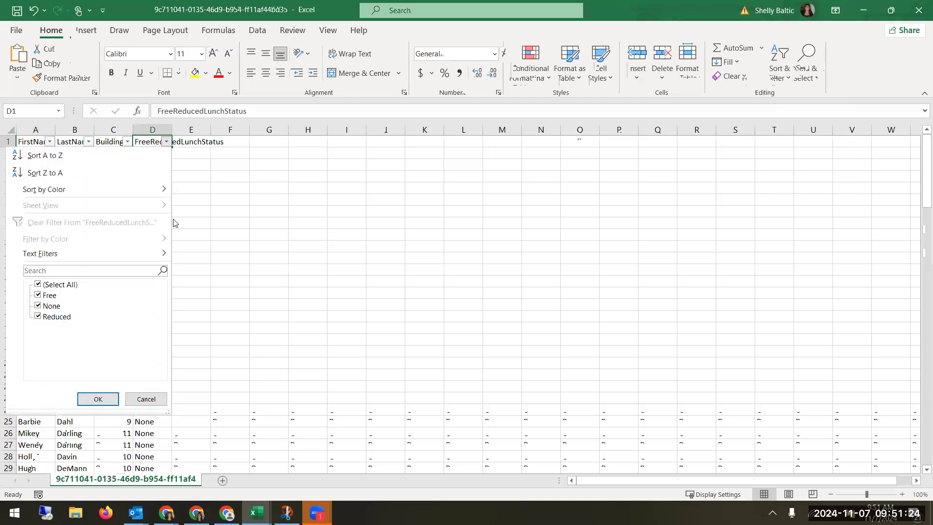
click(38, 307)
click(98, 400)
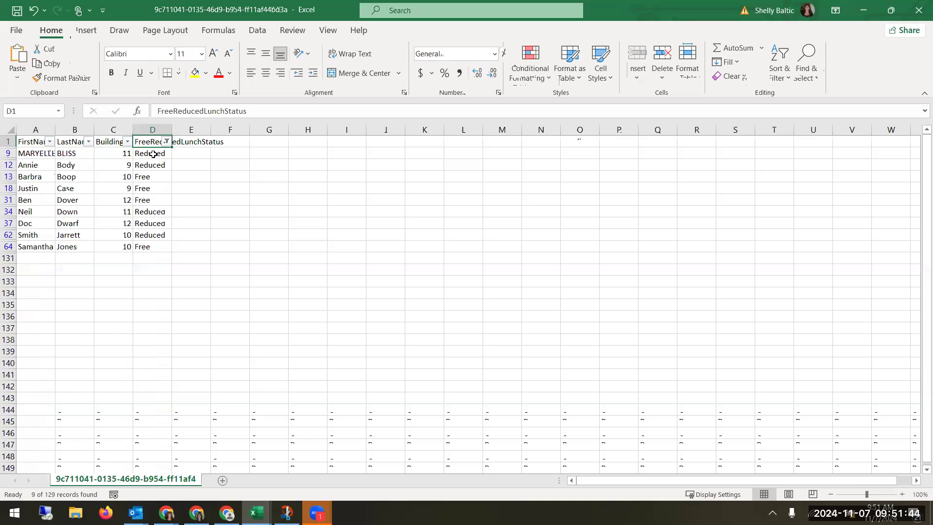
- Minimize the Excel workbooks, switch to the Fees presentation in Google Slides, and view the Reports slide
click(864, 10)
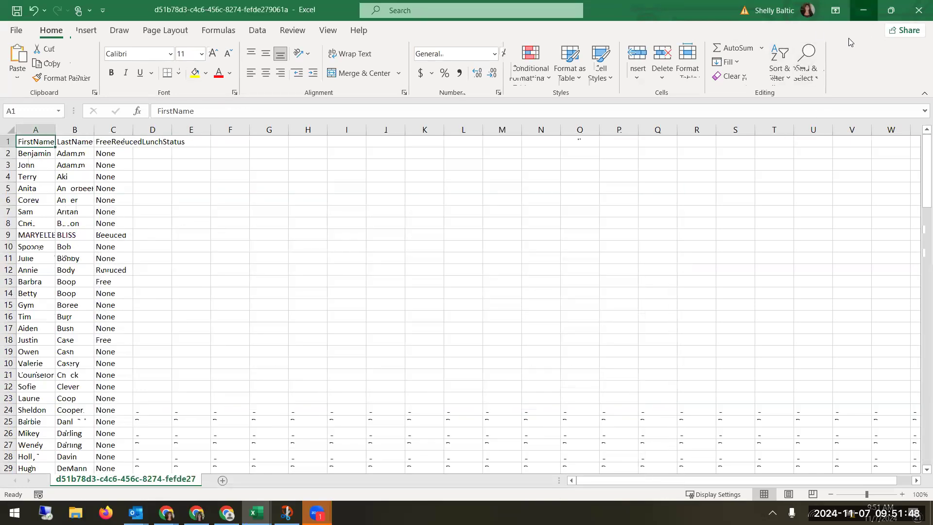
click(864, 7)
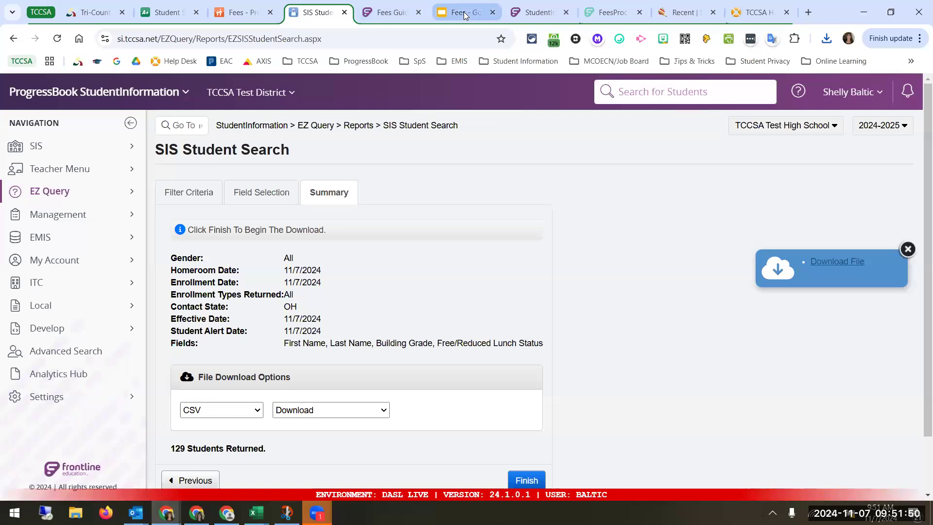
click(439, 16)
scroll(83, 392, down, 2)
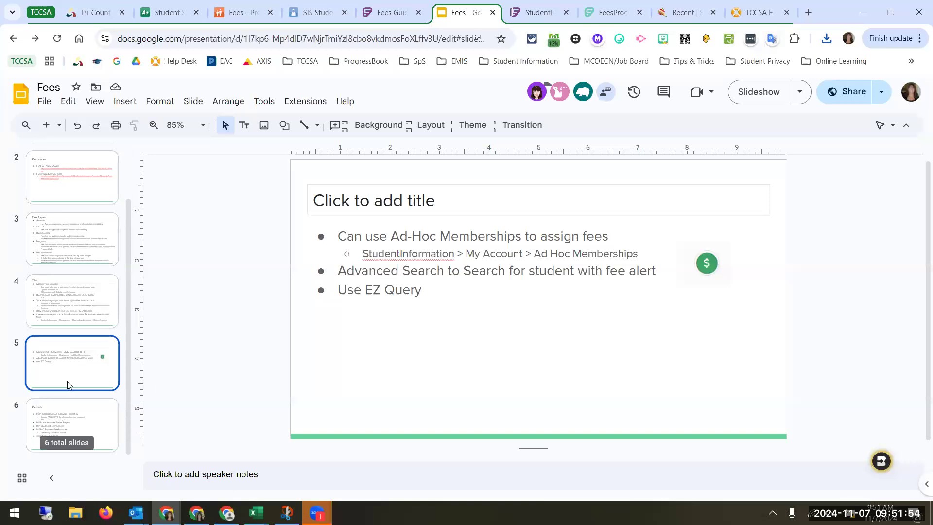
click(82, 411)
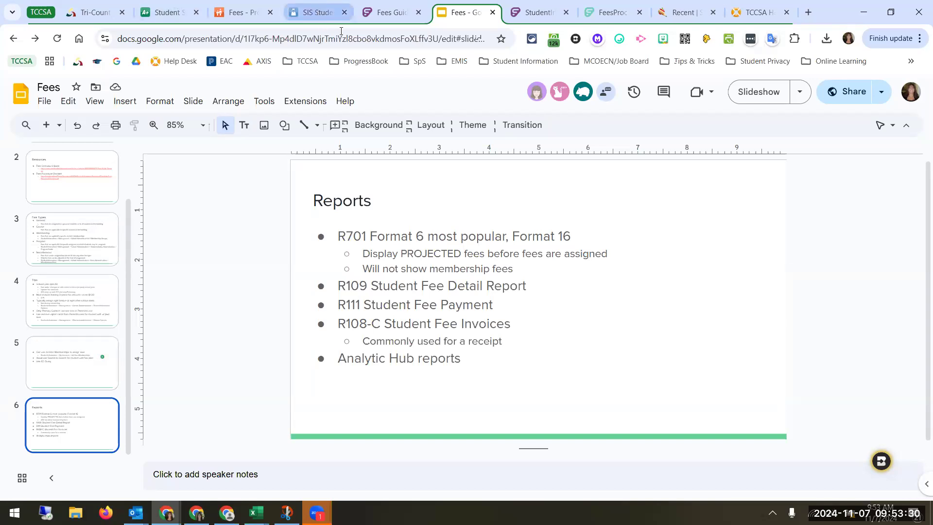
- Switch back to StudentInformation and open the Fees settings of the StudentInformation Options under School Administration
click(315, 10)
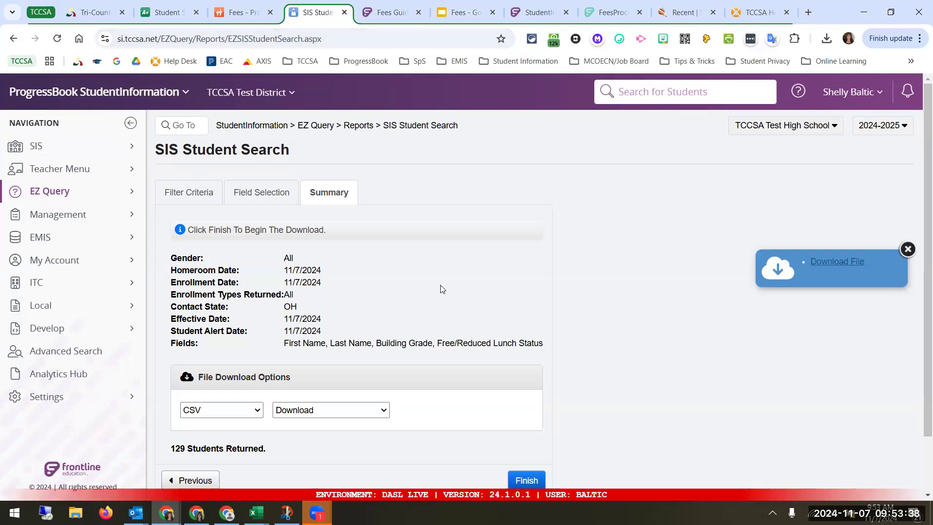
click(116, 216)
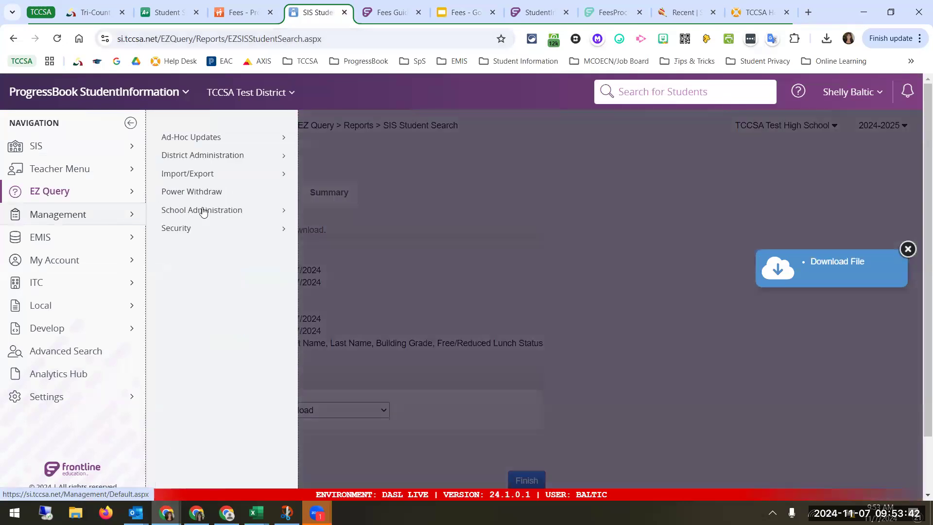
click(260, 216)
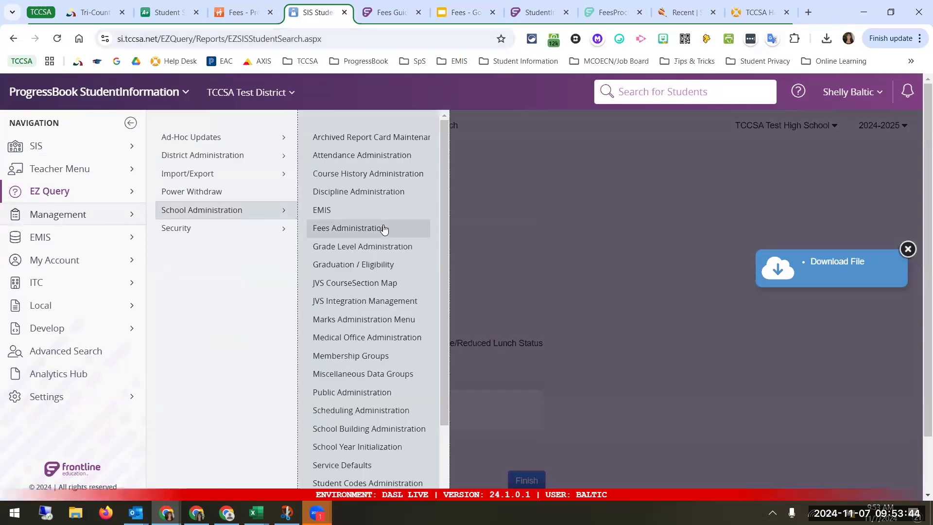
scroll(384, 311, down, 2)
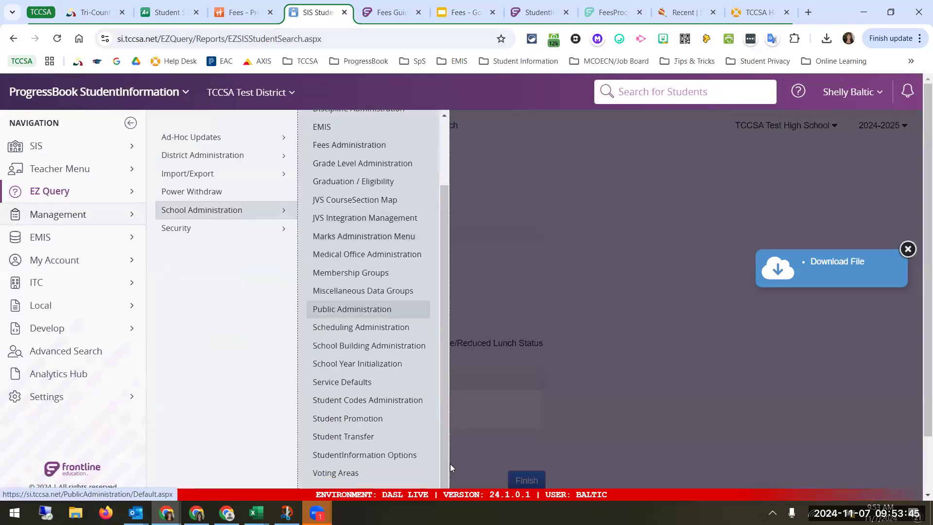
click(384, 461)
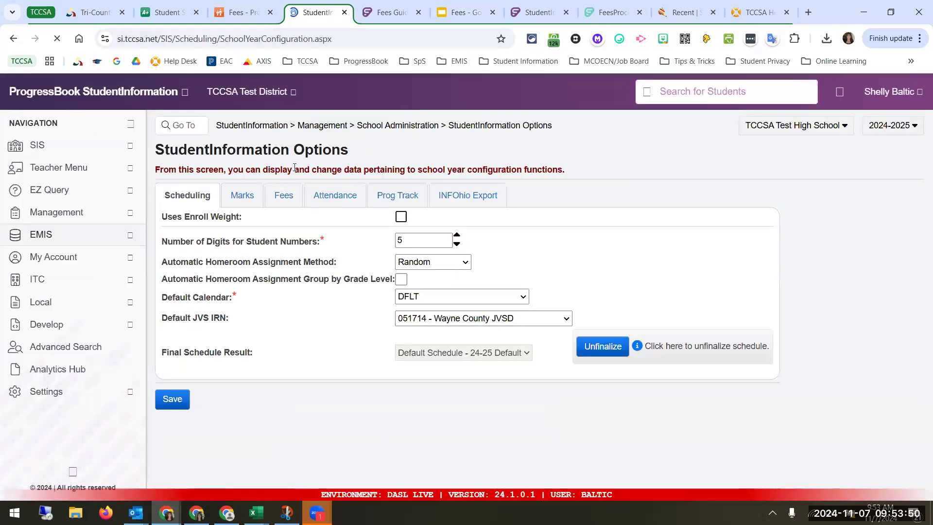
click(286, 201)
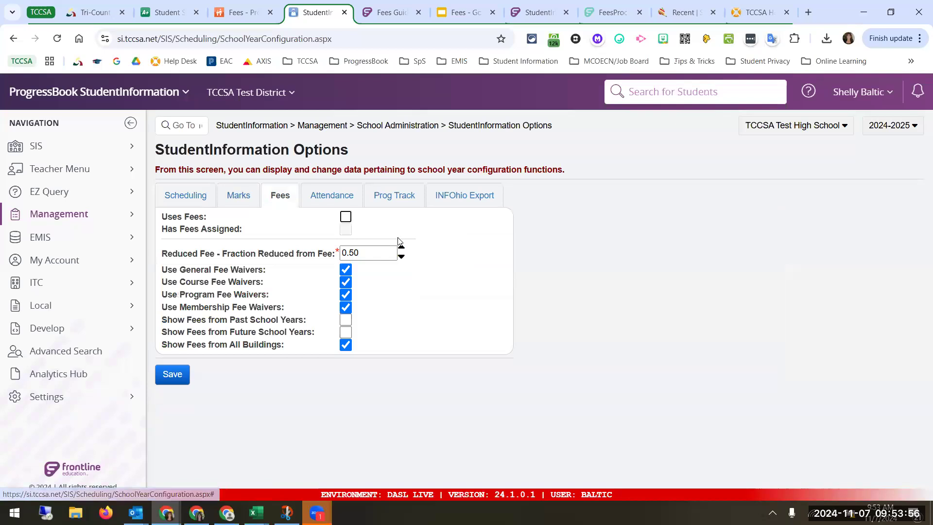
- Enable the Uses Fees option, highlight the Has Fees Assigned setting, and disable Uses Fees again
click(346, 216)
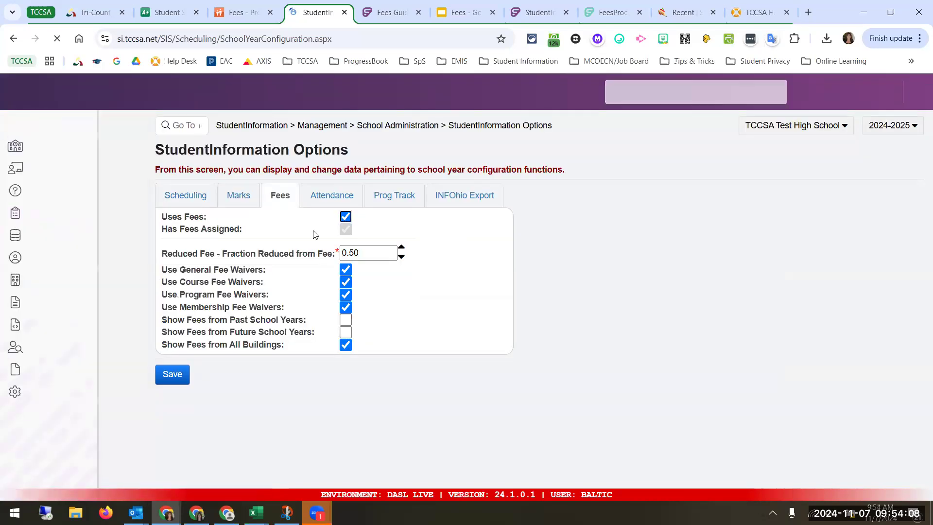
drag(163, 229, 259, 237)
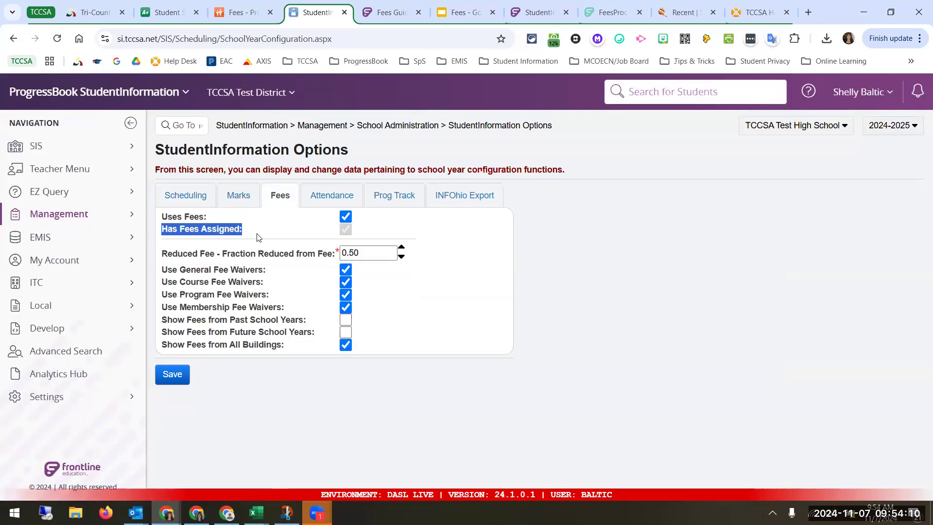
click(349, 219)
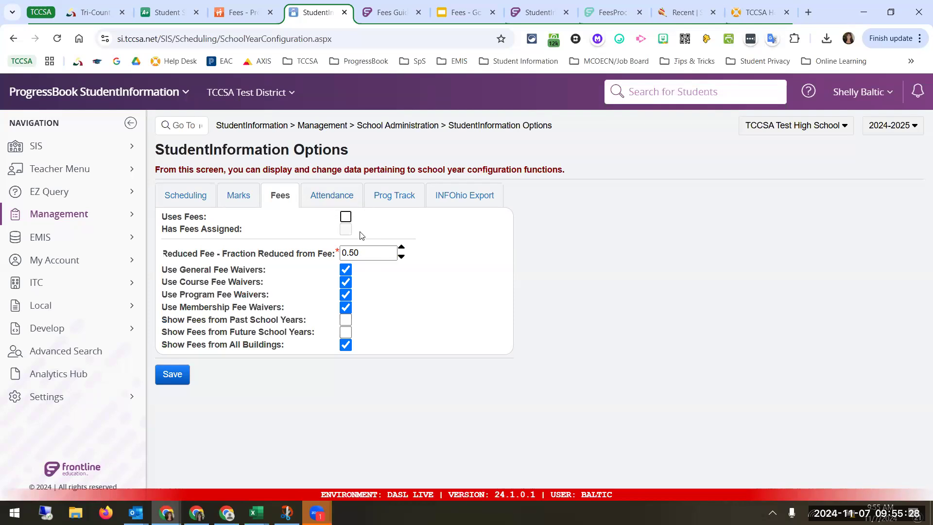
- Review the Reduced Fee fraction setting and the General and Course Fee Waiver options
drag(163, 251, 334, 265)
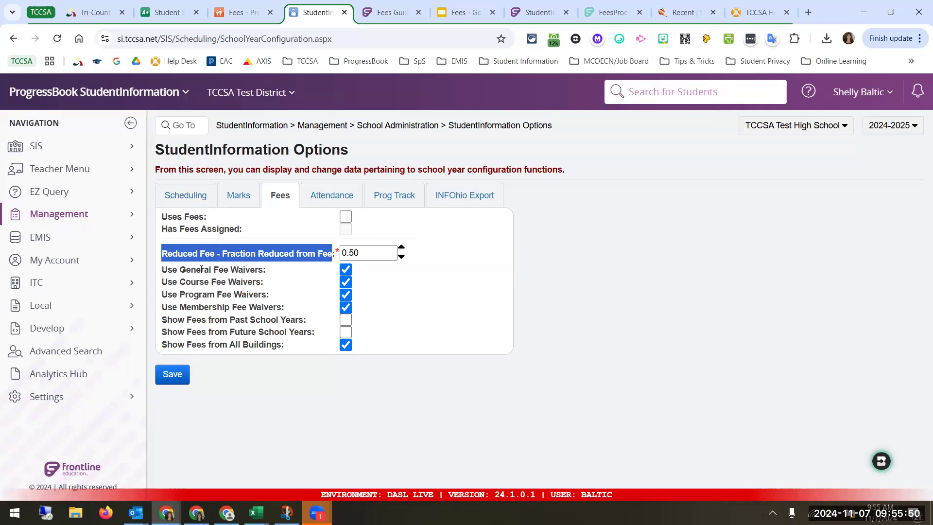
drag(180, 270, 259, 270)
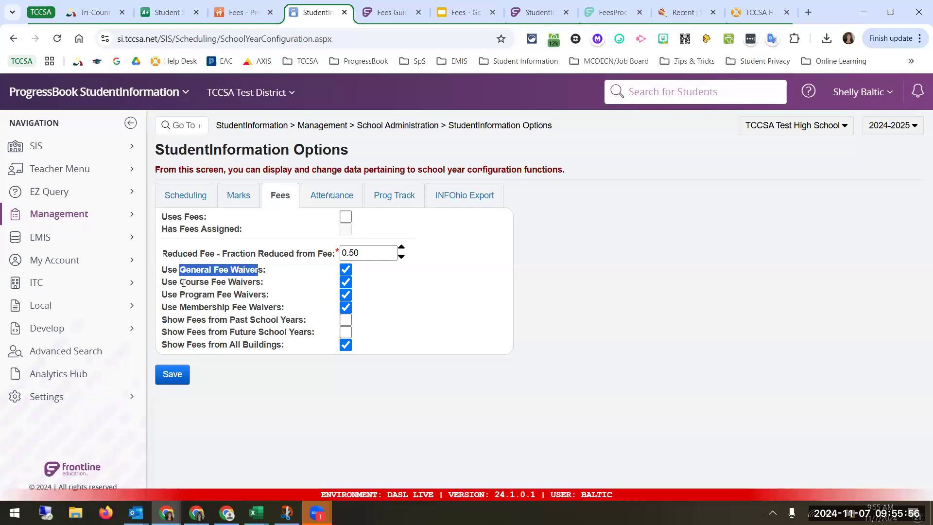
drag(185, 282, 227, 282)
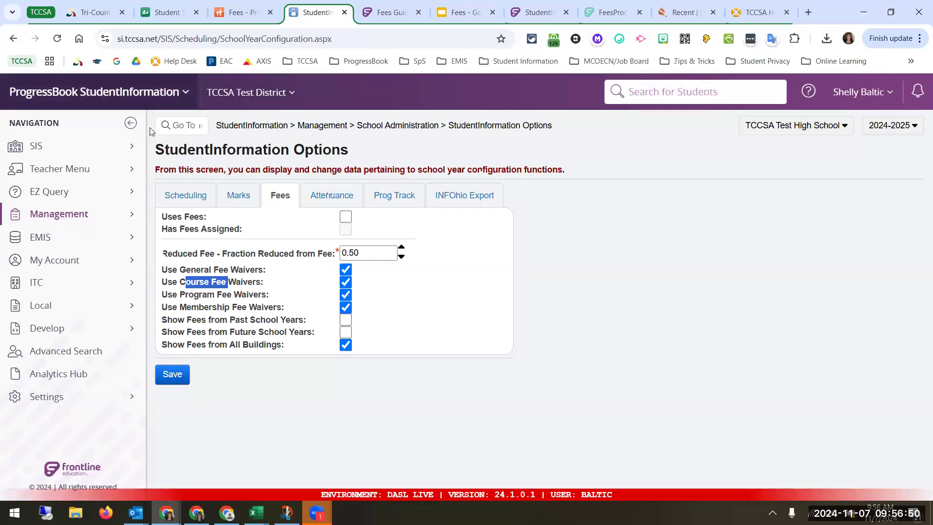
- Search the StudentInformation pages for "account code"
click(198, 124)
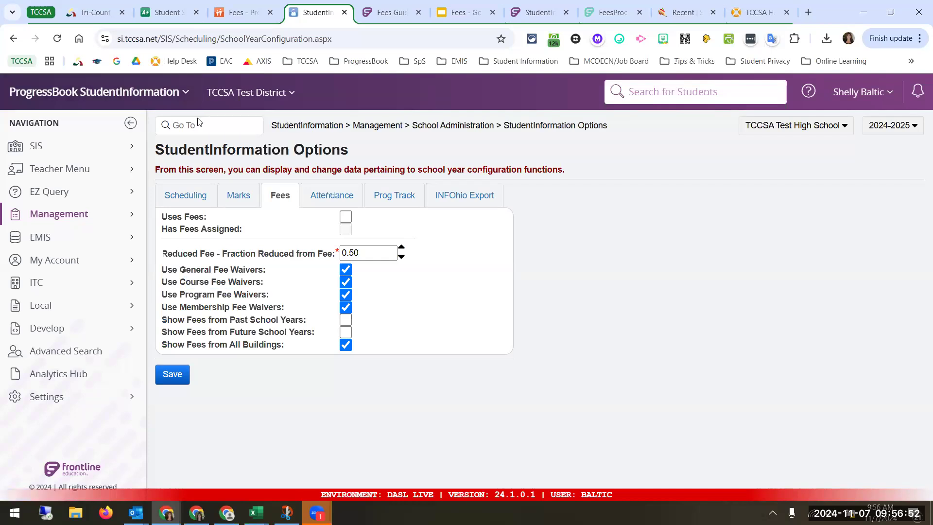
text(aco)
text(coun)
text(t cod)
text(e)
key(Return)
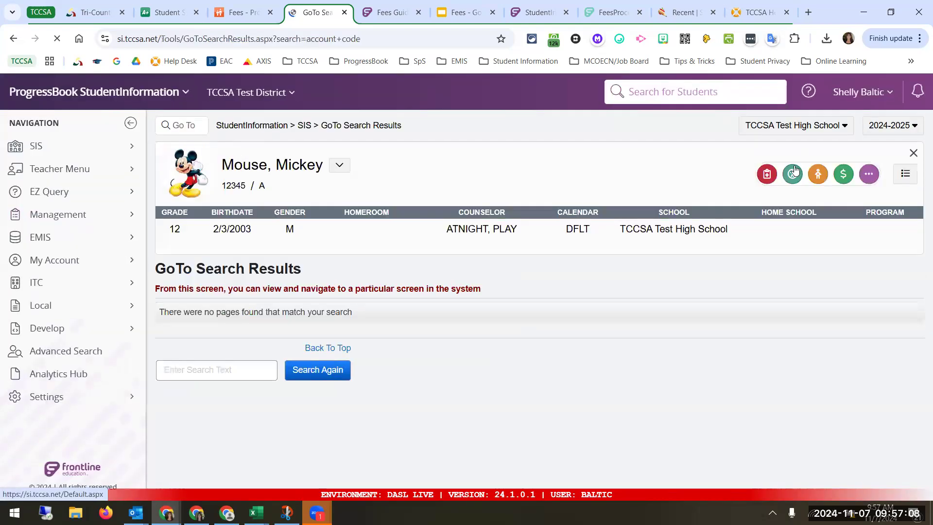
- Clear the selected student and open Accounting Codes Maintenance by searching the pages for "code"
click(913, 152)
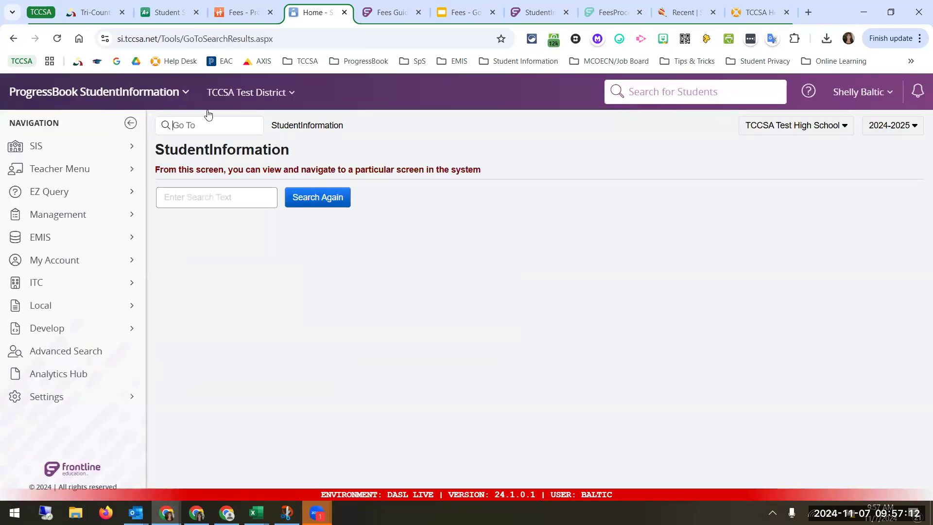
text(codes)
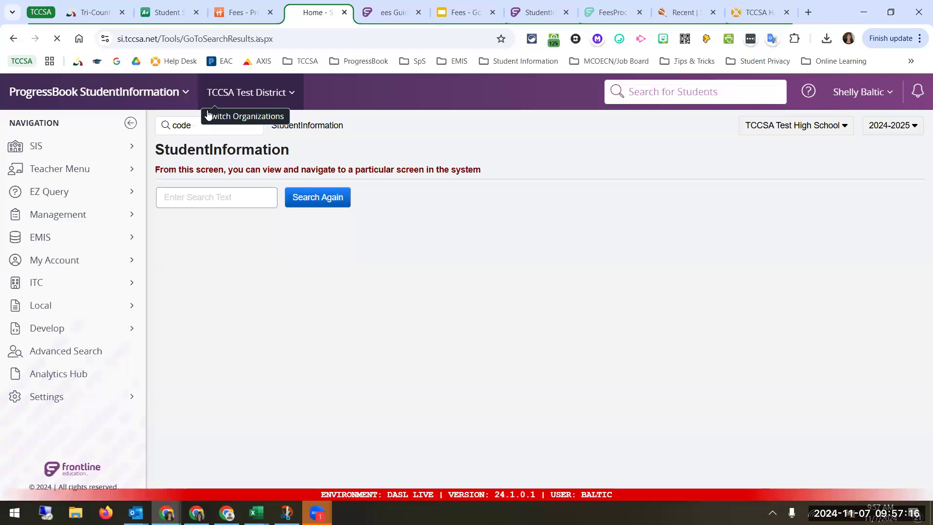
key(Return)
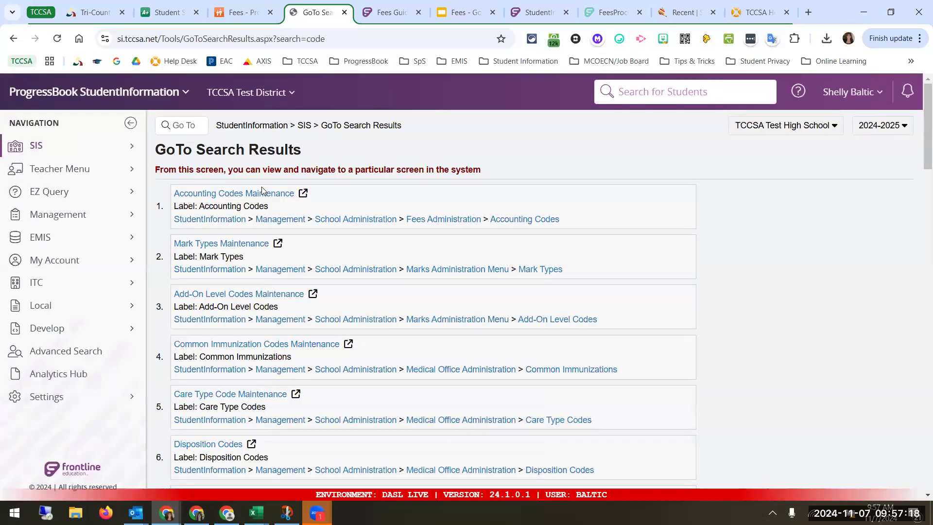
click(259, 193)
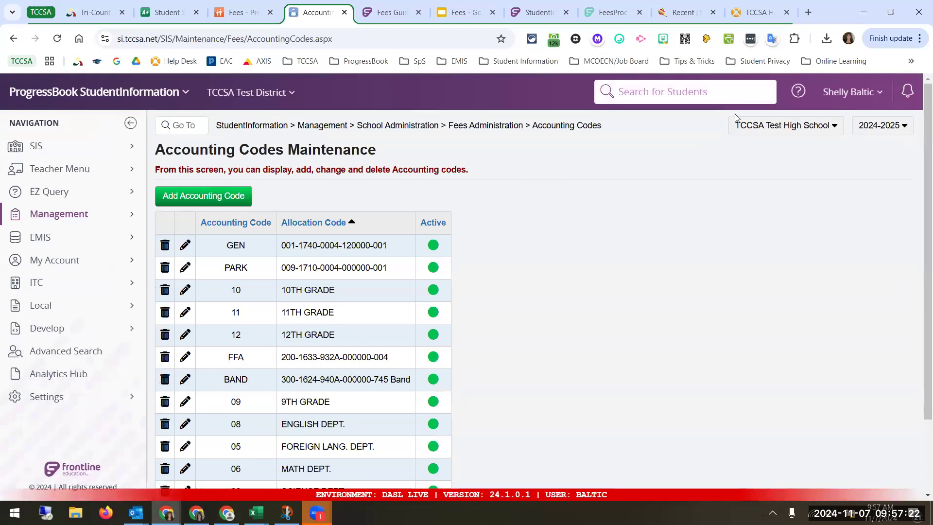
- Review the accounting codes and their allocation codes in the list, including the general, parking and grade-level codes
scroll(390, 253, down, 2)
scroll(330, 189, up, 2)
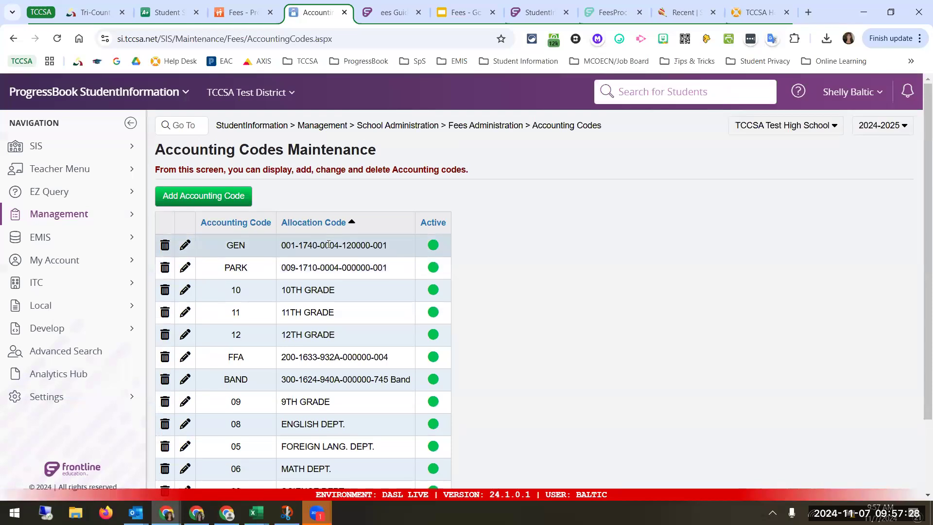
scroll(340, 209, down, 2)
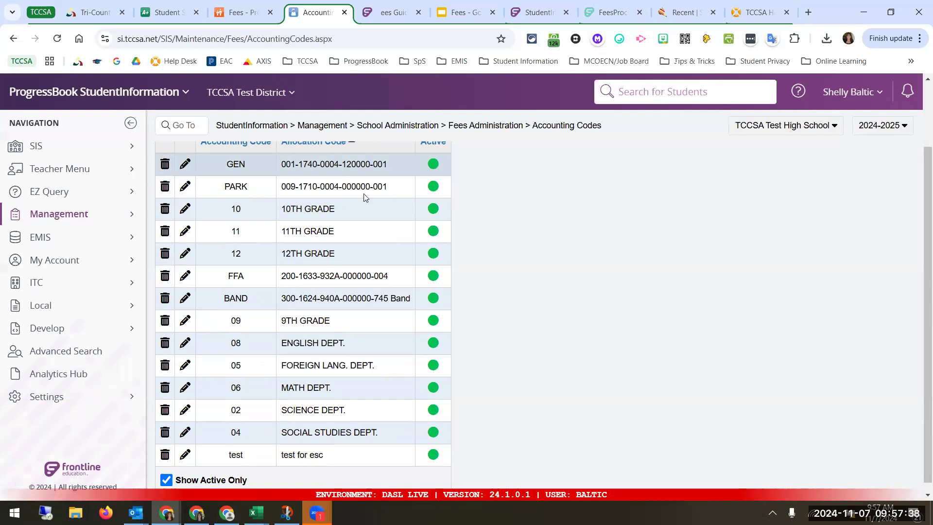
scroll(365, 197, up, 2)
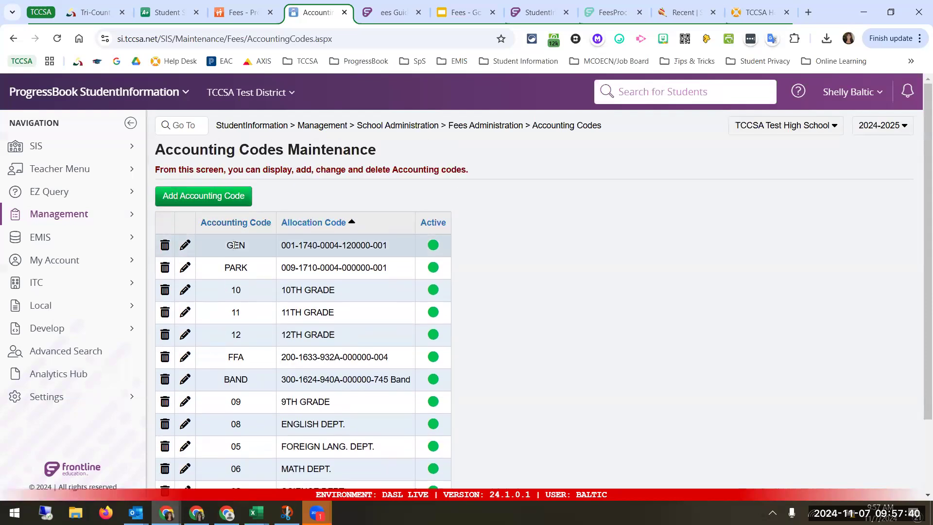
drag(234, 245, 241, 335)
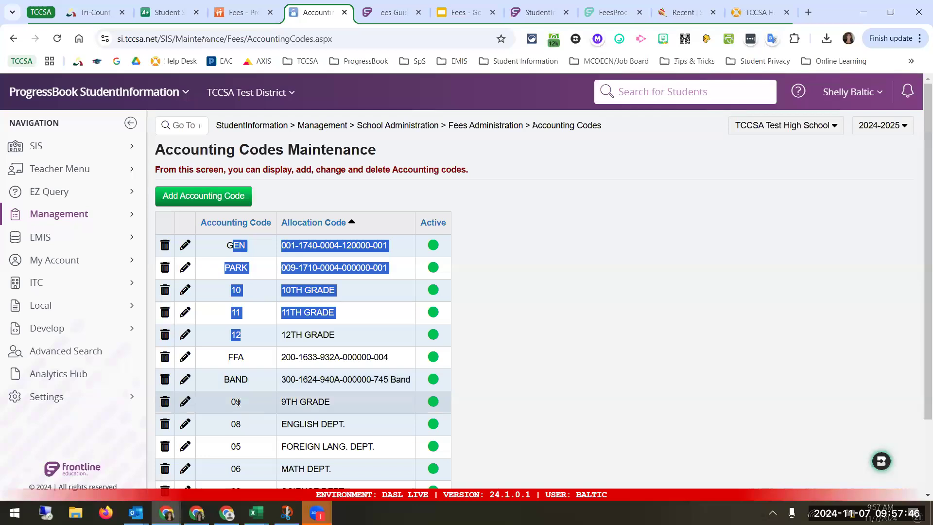
click(231, 351)
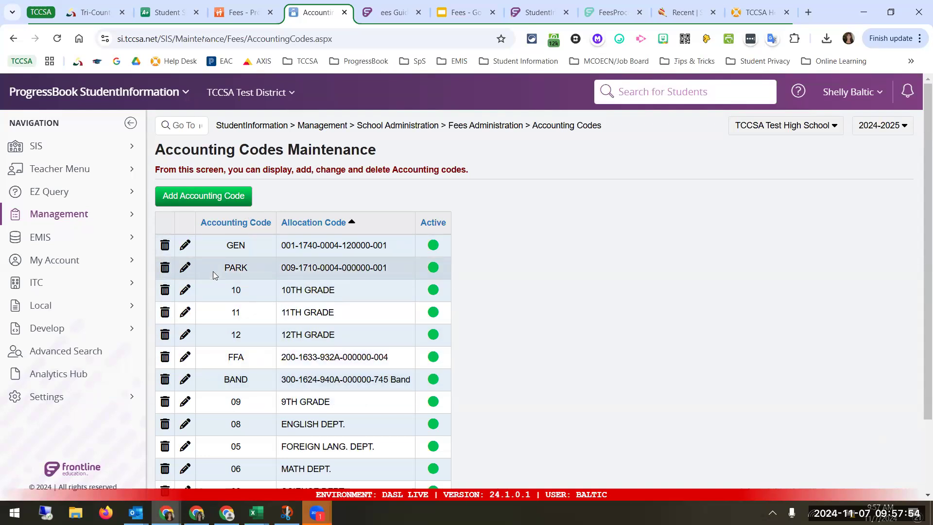
- Open Prorated Fee Schedules from the Fees Administration menu and examine the Main schedule's proration ratios
click(486, 125)
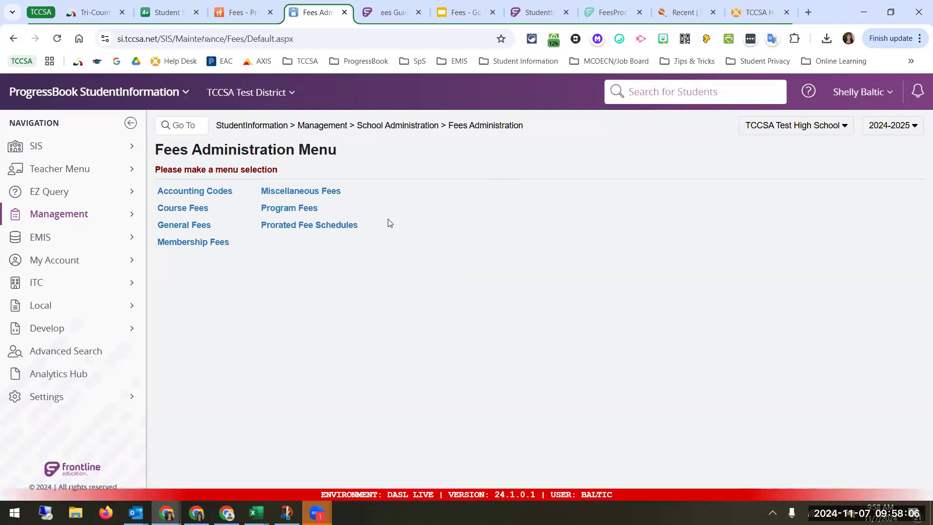
click(299, 227)
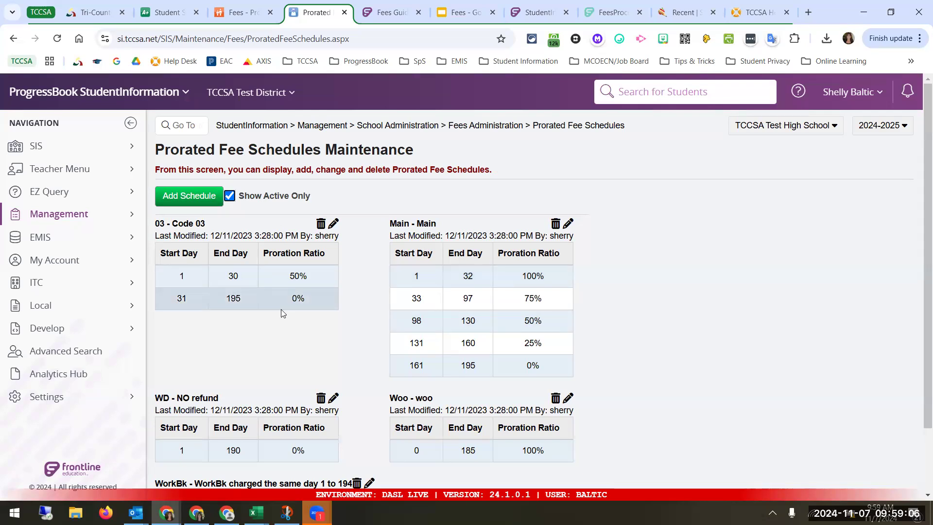
drag(395, 223, 437, 221)
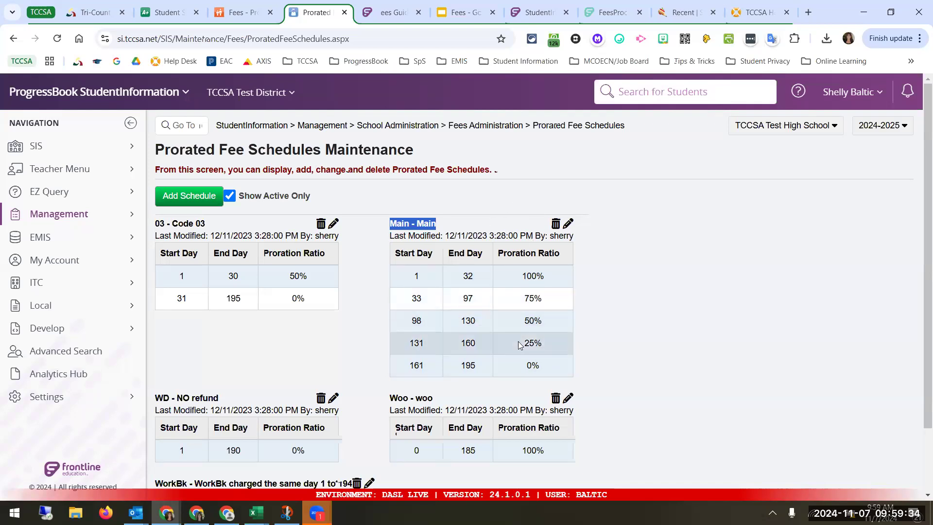
- Review the remaining prorated fee schedules and open the Main schedule for editing to examine its start day, stop day and ratio fields
scroll(486, 343, down, 2)
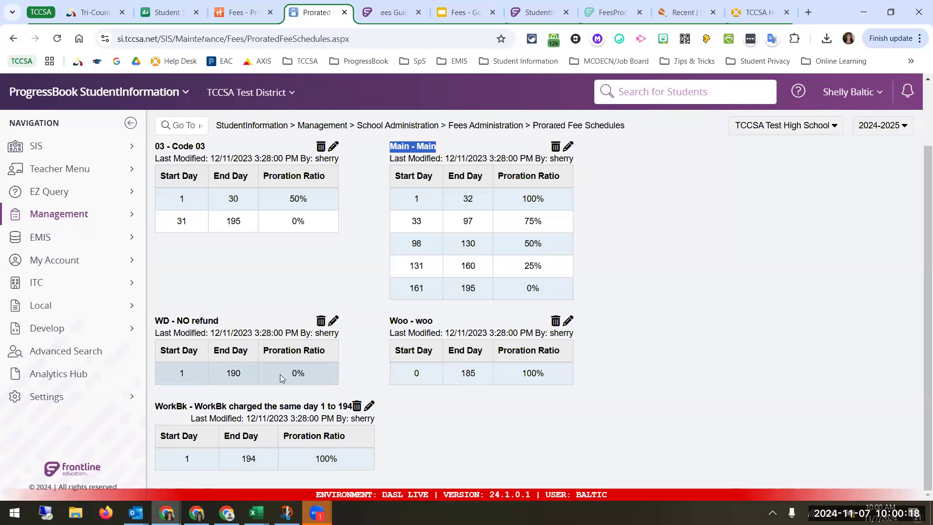
scroll(393, 401, up, 2)
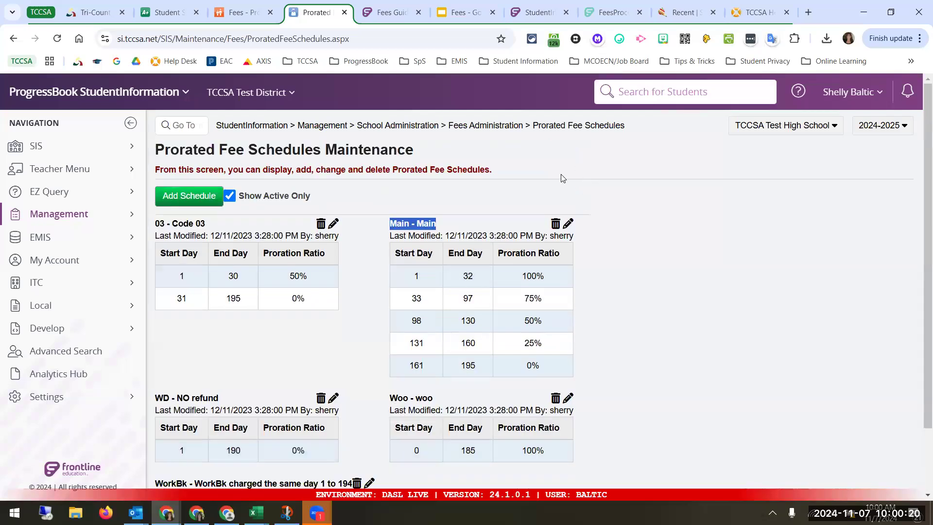
click(569, 225)
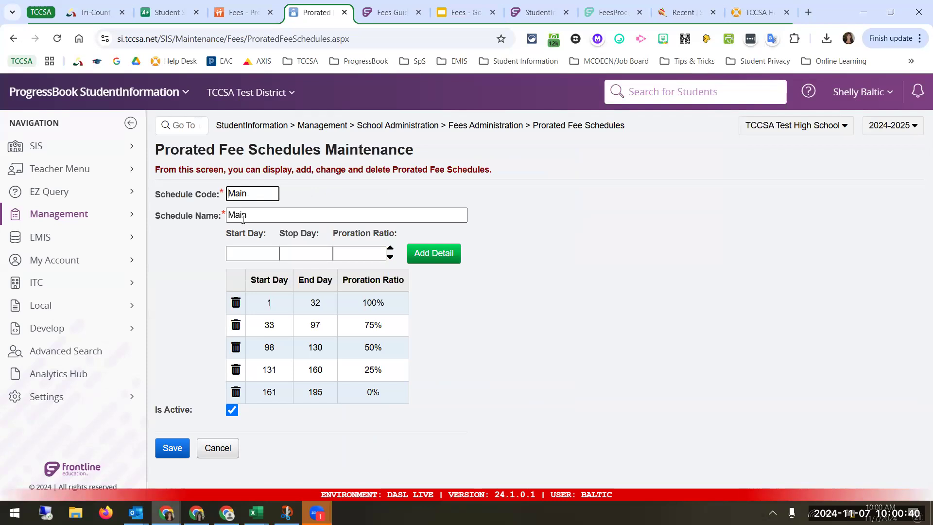
click(261, 251)
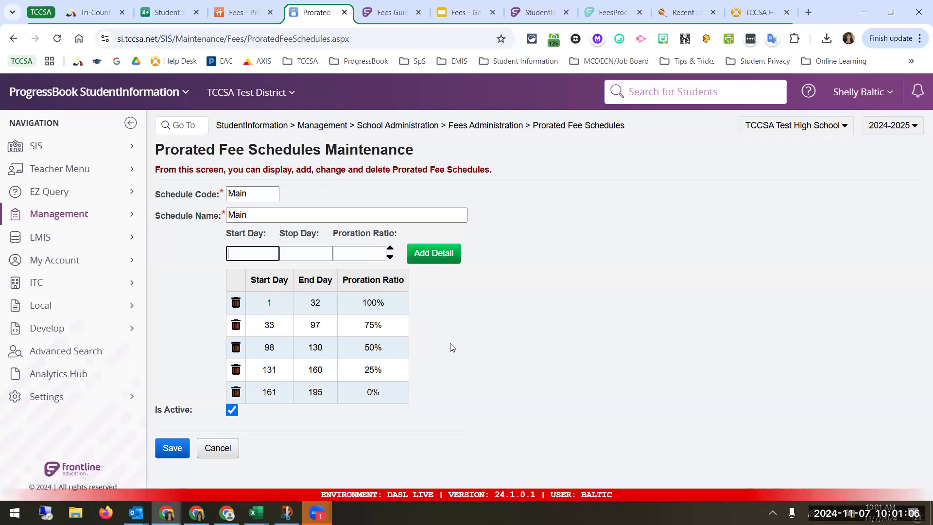
- Open Course Fees from the Fees Administration menu and examine the ENGLISH 12 fee's amount and its admission and withdrawal schedules
click(496, 128)
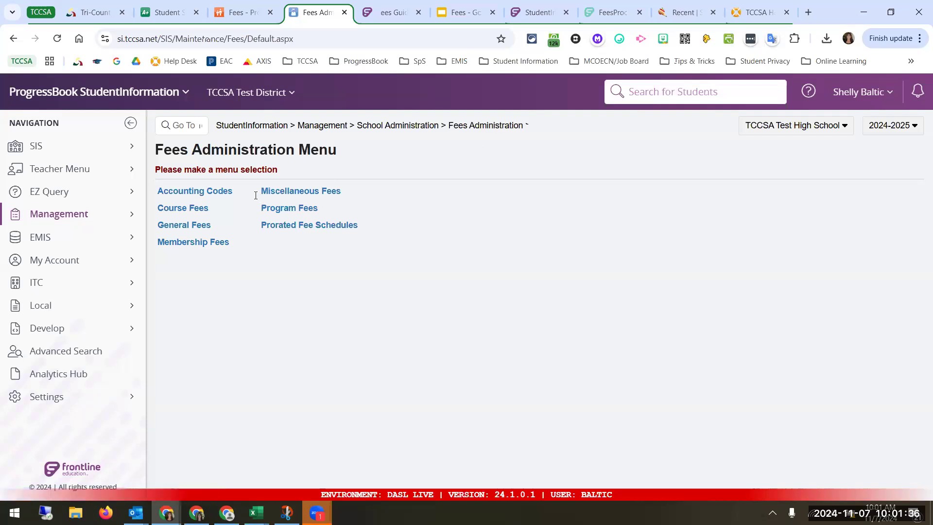
click(192, 209)
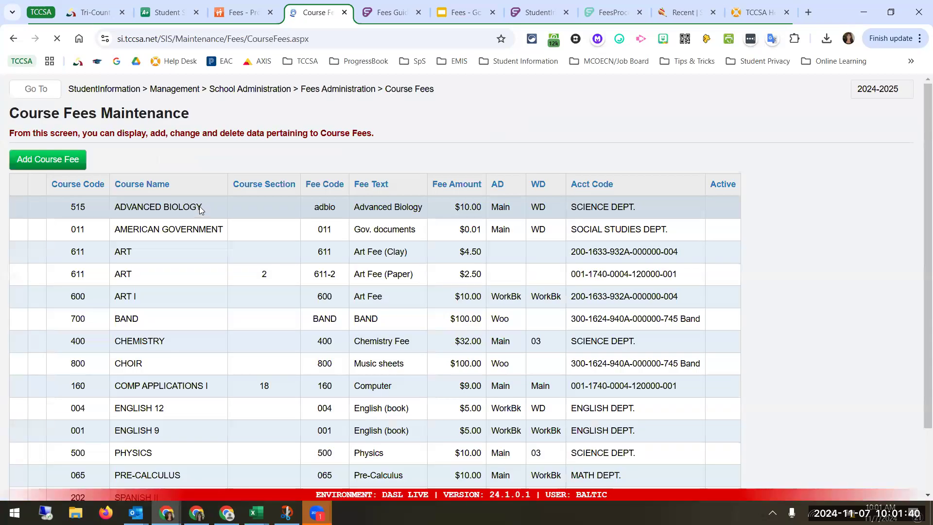
scroll(321, 286, down, 2)
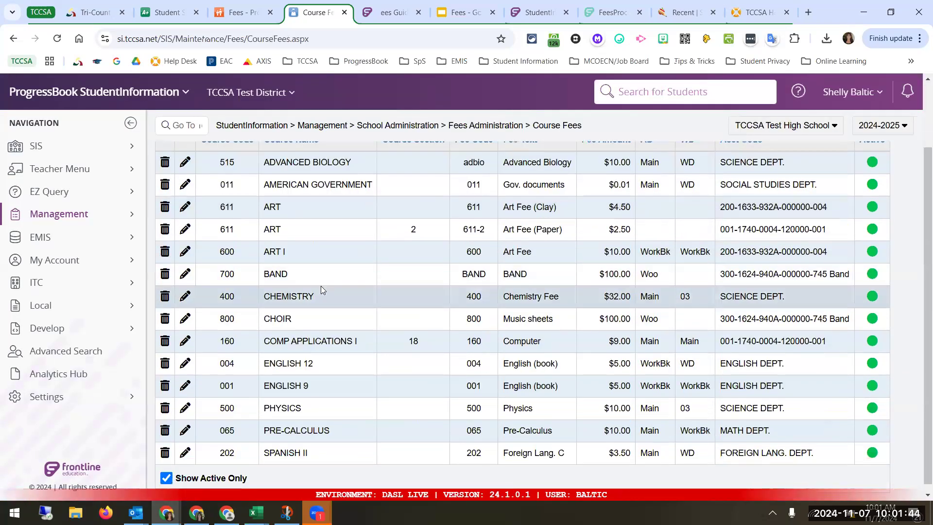
drag(313, 361, 256, 368)
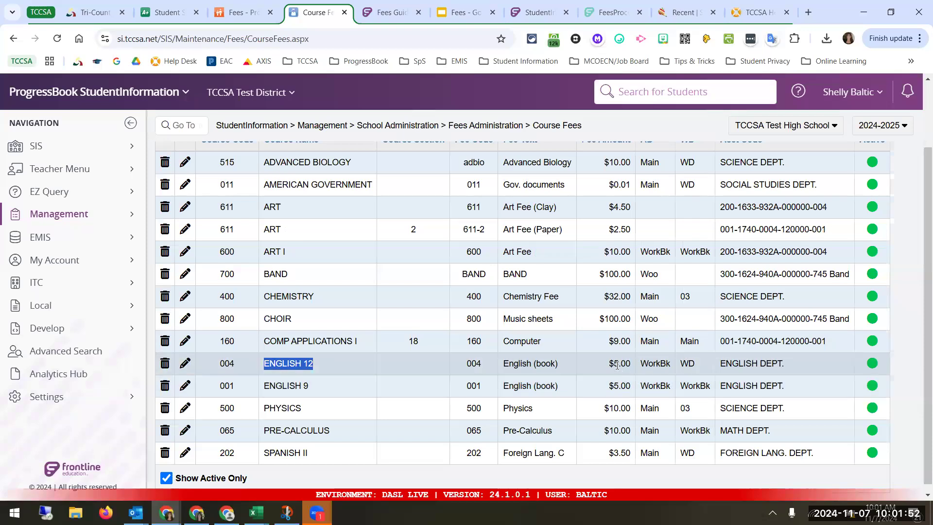
scroll(627, 316, up, 2)
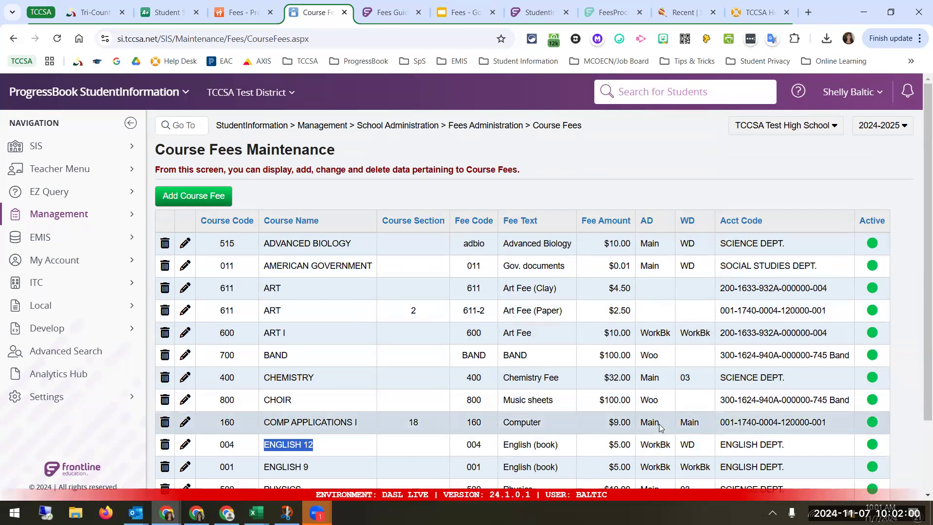
scroll(651, 387, down, 2)
scroll(656, 367, up, 2)
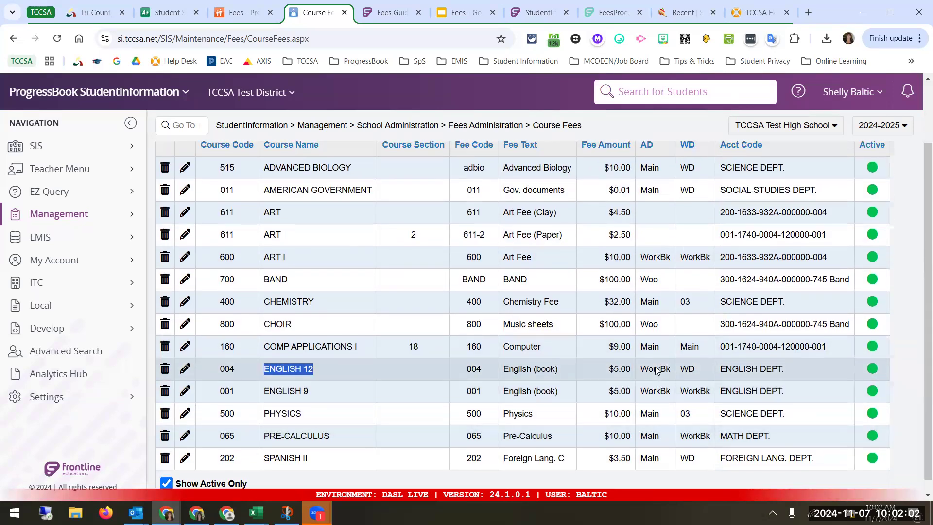
scroll(694, 354, down, 2)
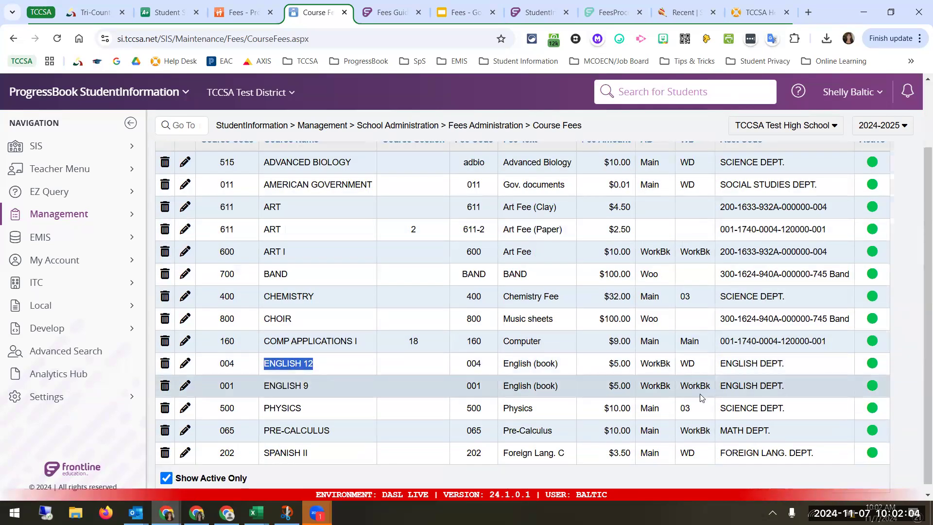
double_click(685, 365)
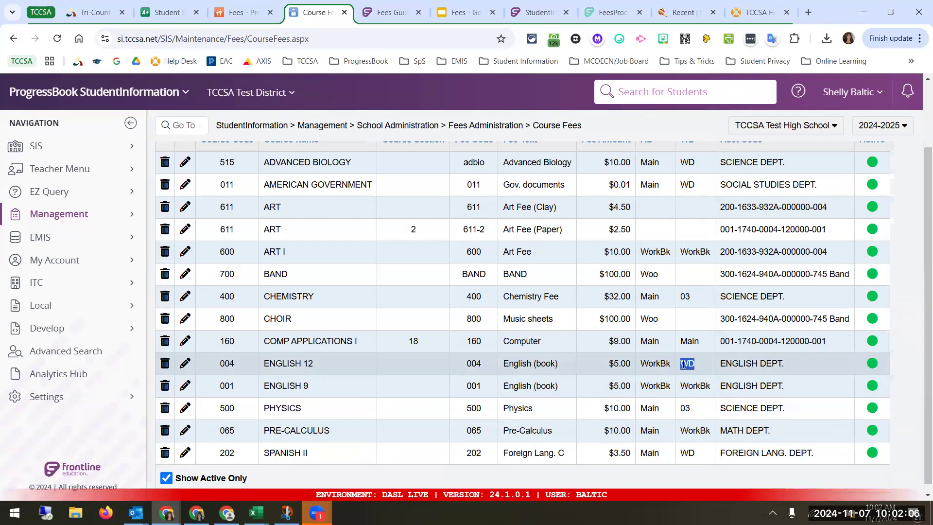
- Open the ENGLISH 12 course fee for editing and examine its course/section and prorated fee schedule fields
click(185, 365)
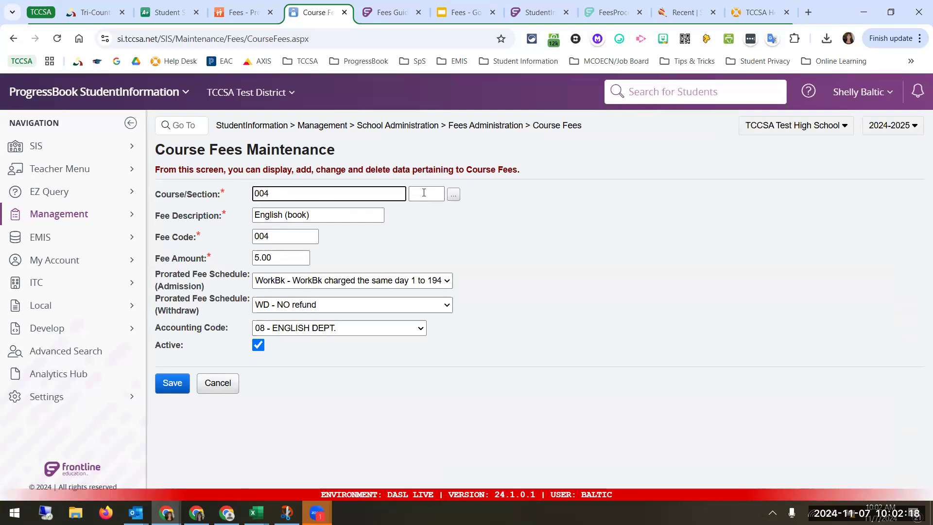
click(454, 197)
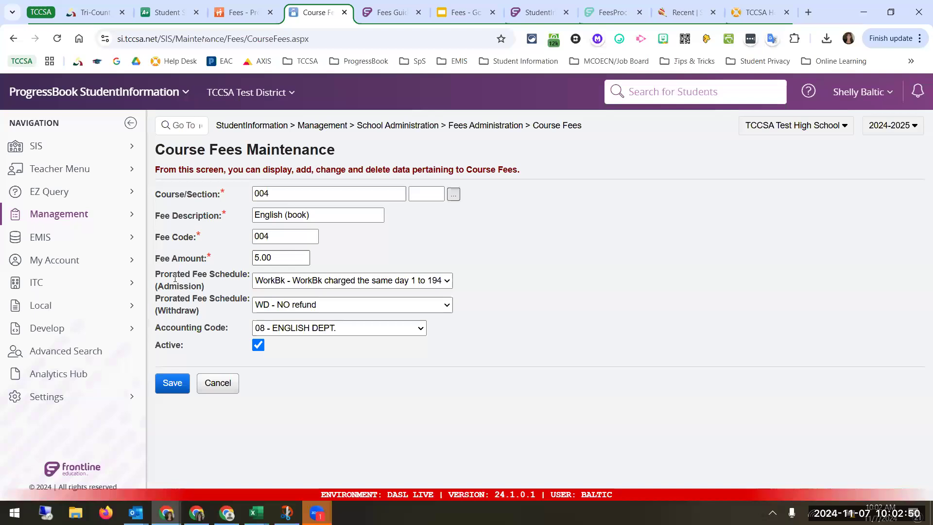
drag(178, 273, 244, 271)
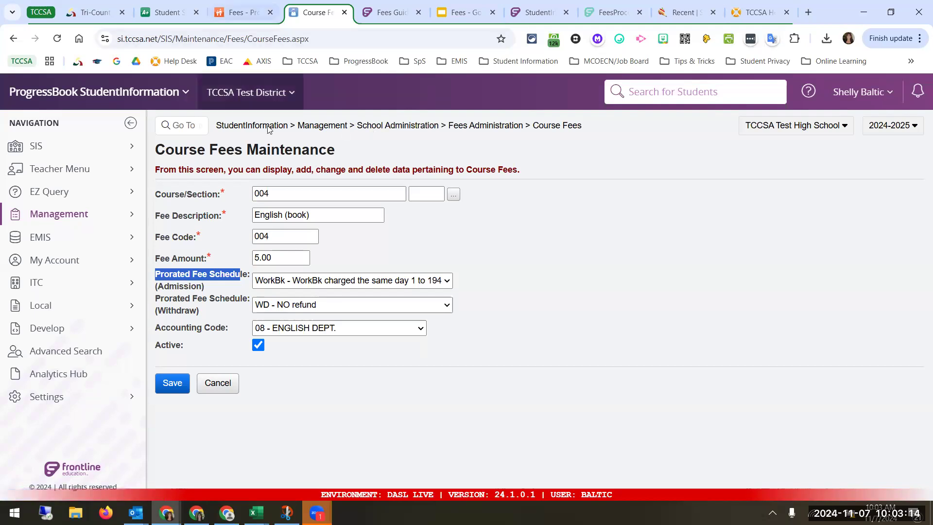
- Open the Class Dues-9 fee from General Fees and examine its fee code, grade year and gender options
click(484, 128)
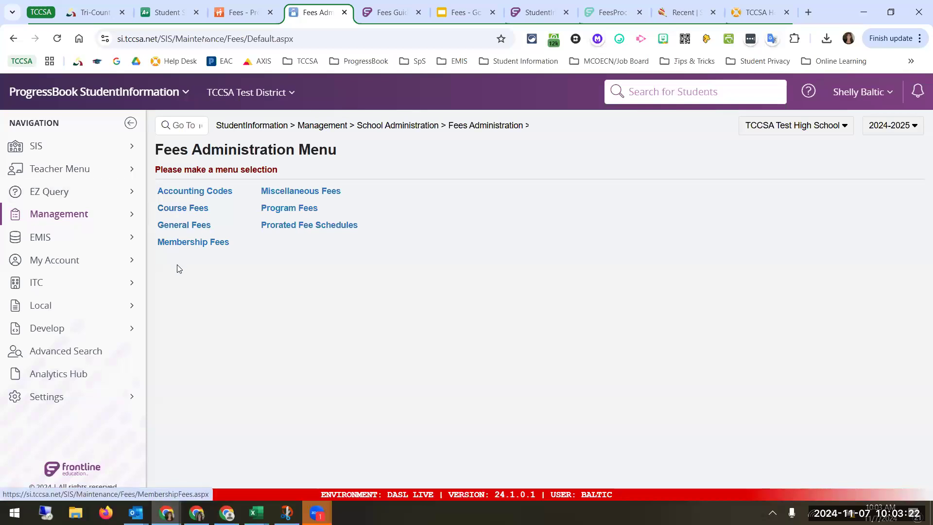
click(172, 230)
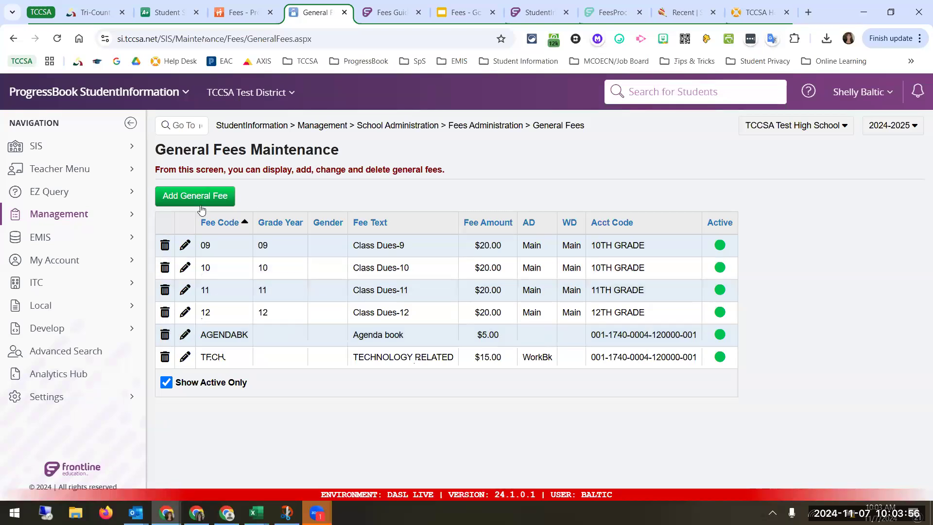
click(186, 248)
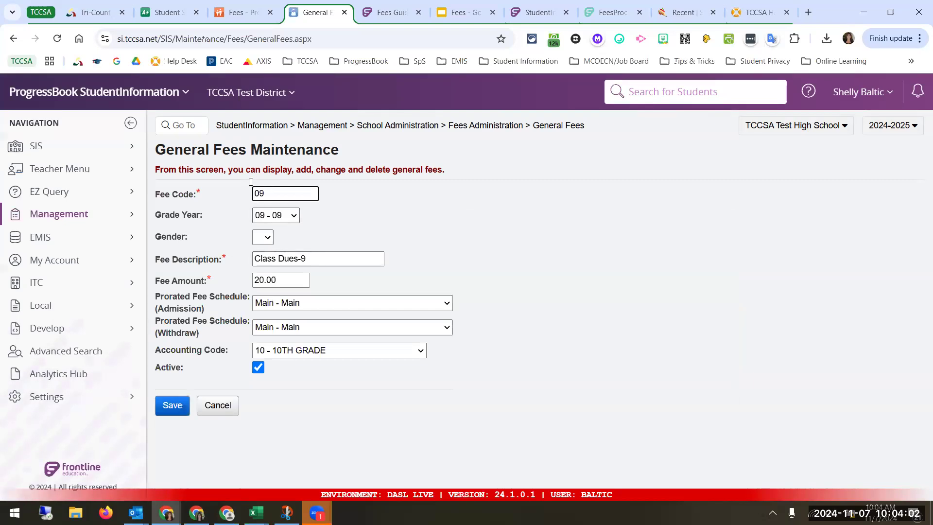
drag(153, 194, 202, 197)
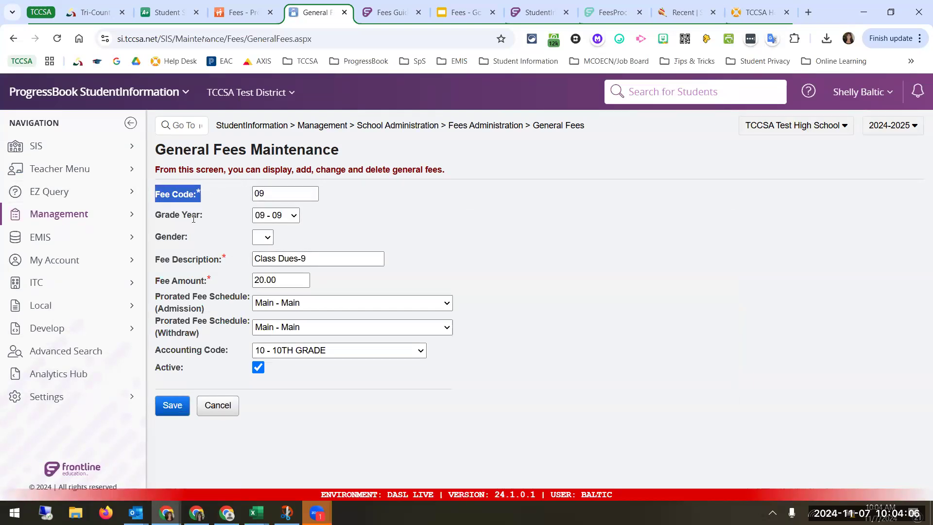
click(284, 221)
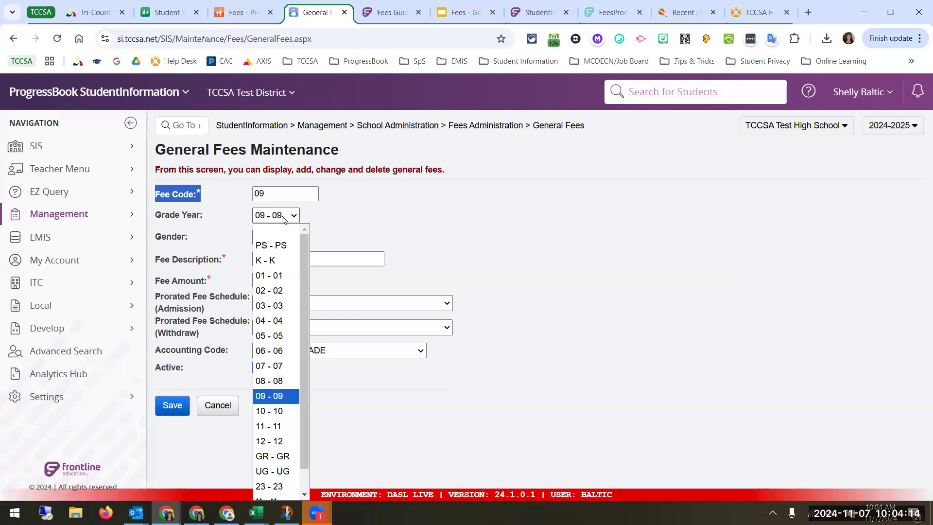
click(329, 207)
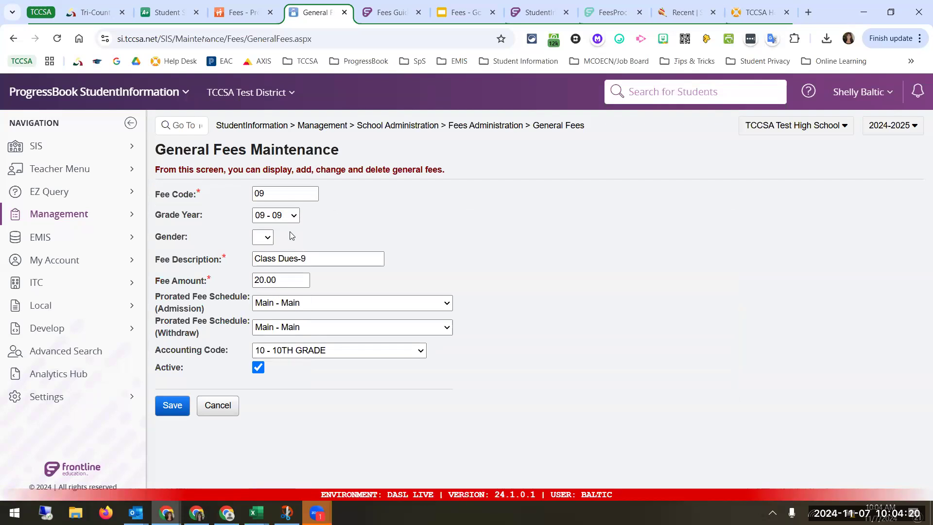
click(262, 239)
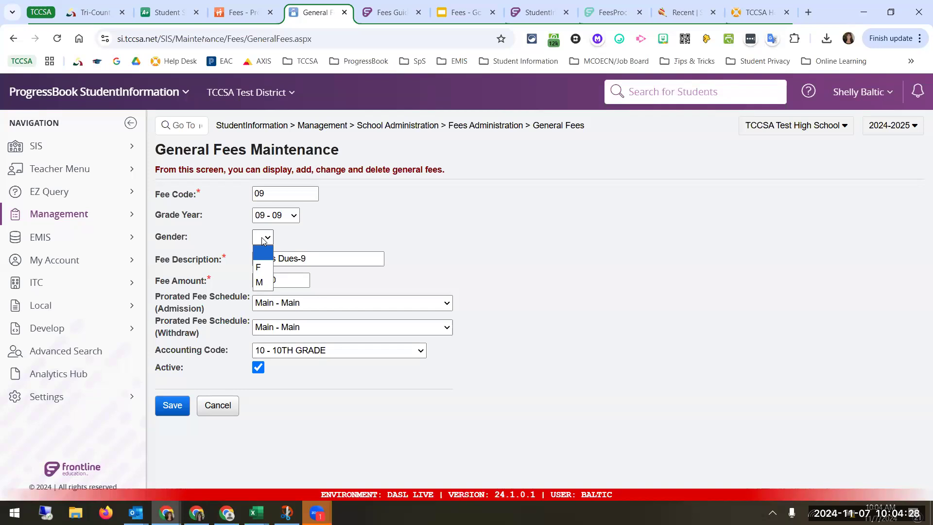
click(455, 247)
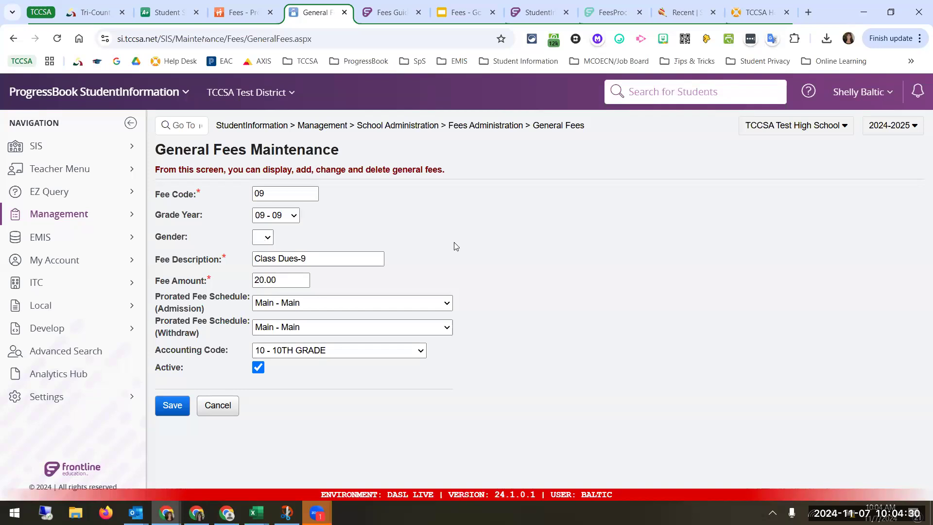
- Check the Class Dues-9 description and the available accounting codes, and leave the general fee without saving
drag(371, 256, 244, 263)
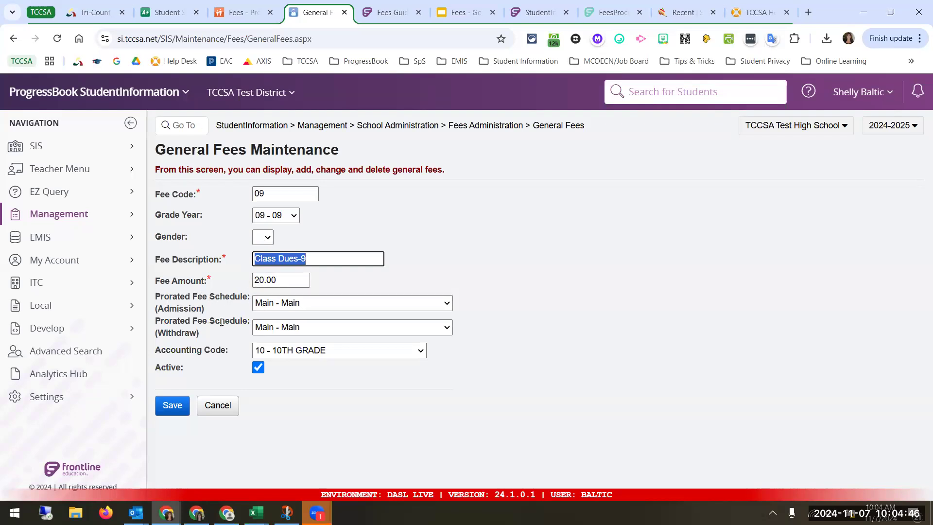
click(264, 352)
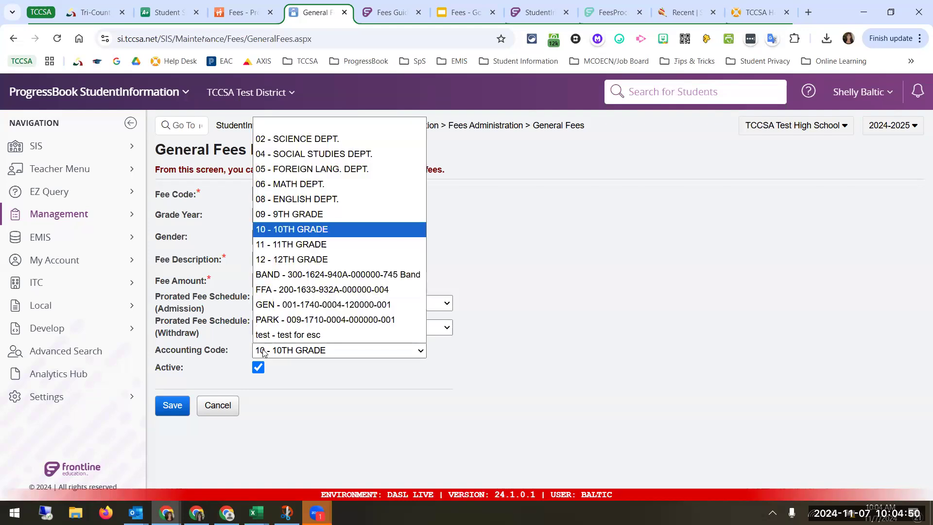
click(263, 352)
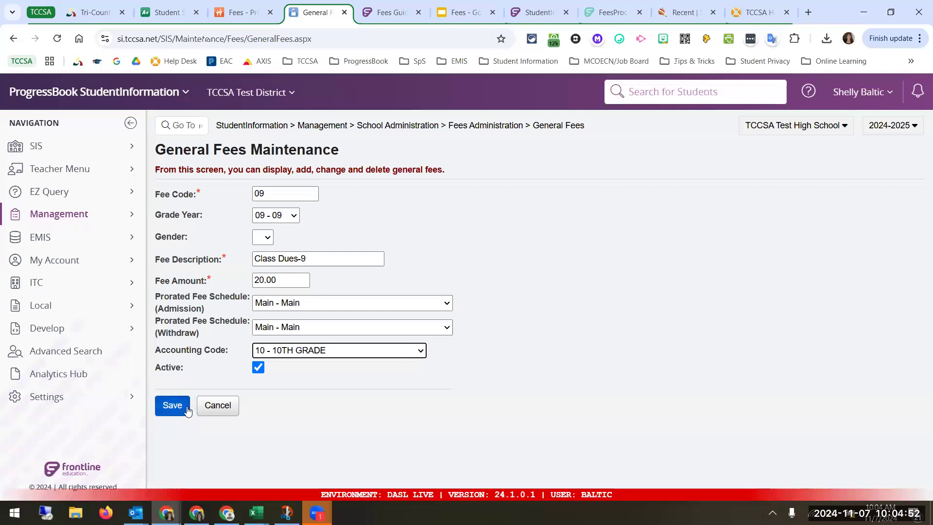
click(221, 405)
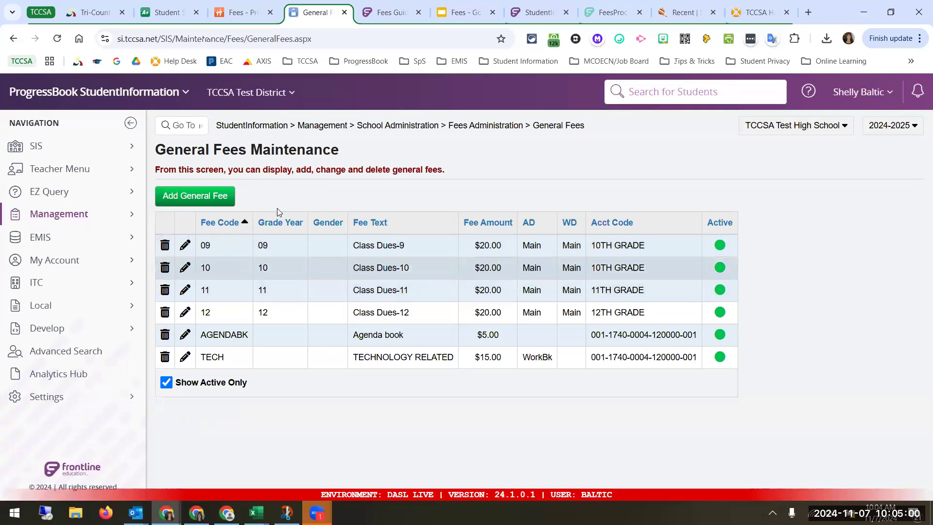
- Return to Fees Administration, open Program Fees and open the BAND-FCL cleaning bond fee for editing
click(503, 127)
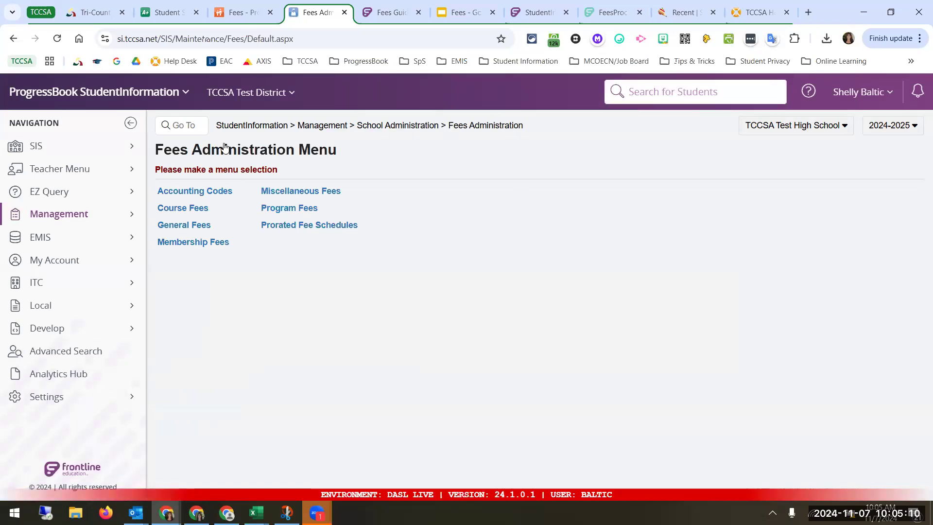
click(288, 209)
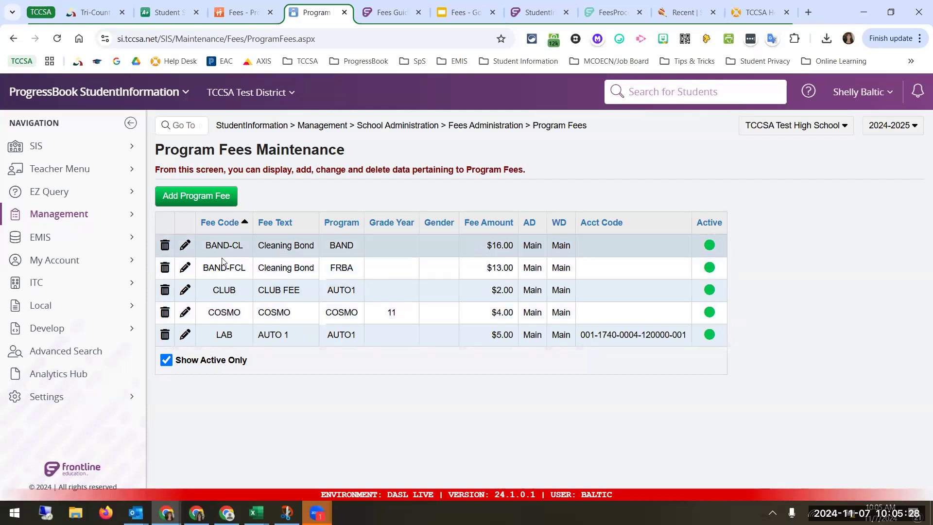
click(185, 268)
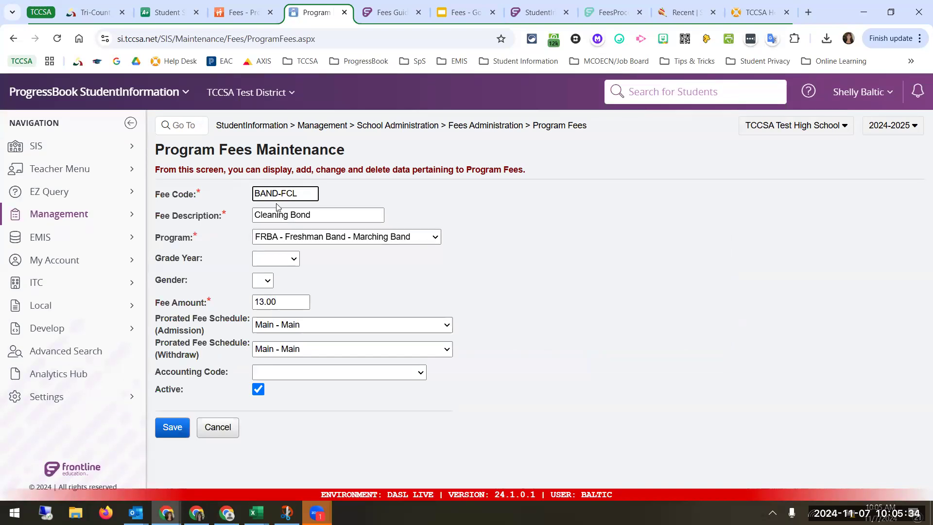
- Examine the available program and grade year options of the BAND-FCL program fee without changing them
click(270, 237)
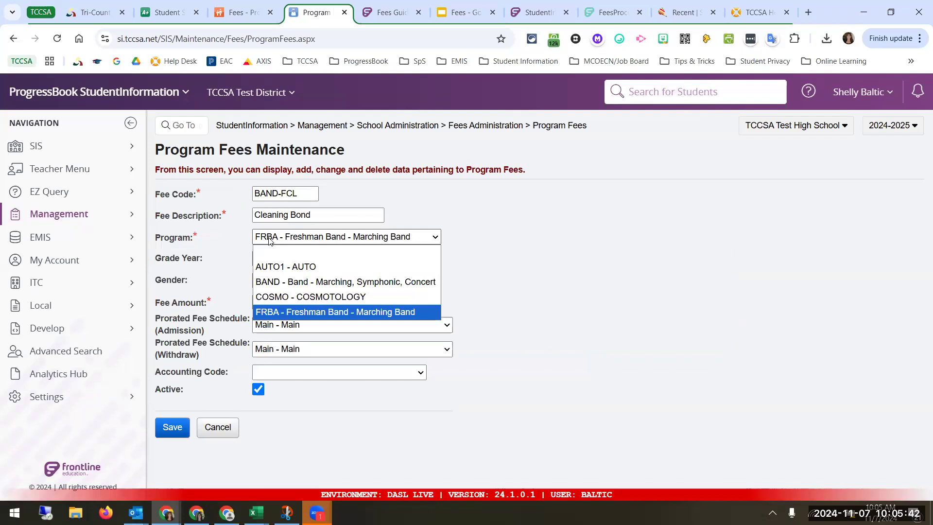
click(462, 248)
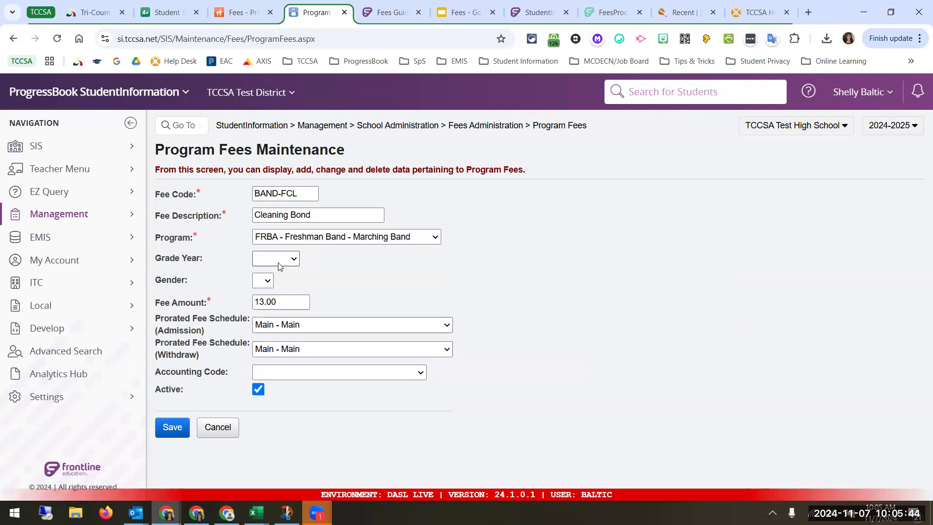
click(273, 259)
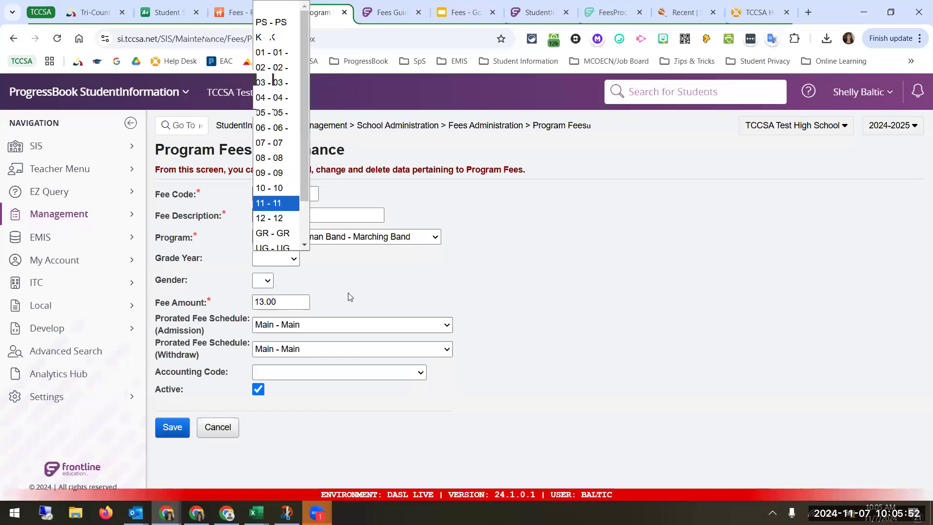
click(345, 254)
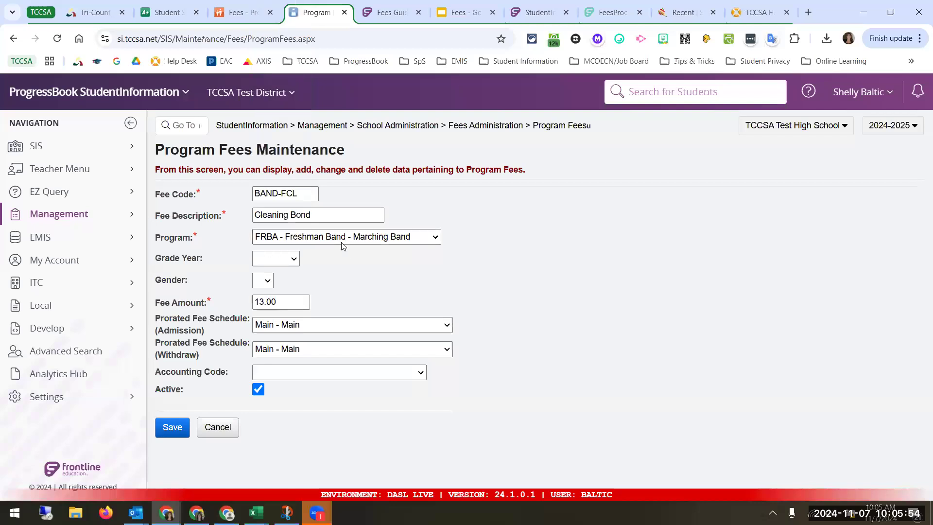
click(326, 244)
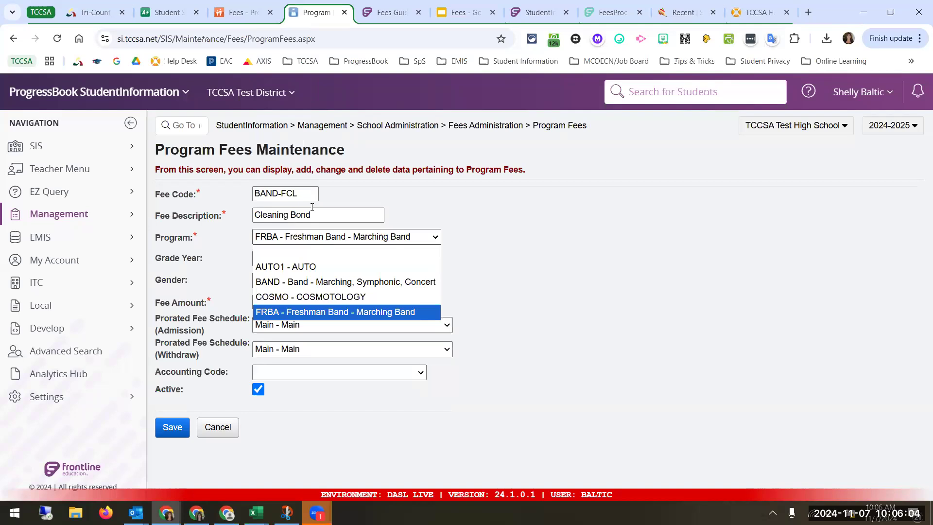
- Search the screens for "Program", examine the program codes in Program Codes Maintenance, and return to Program Fees
click(201, 123)
text(Program)
key(Return)
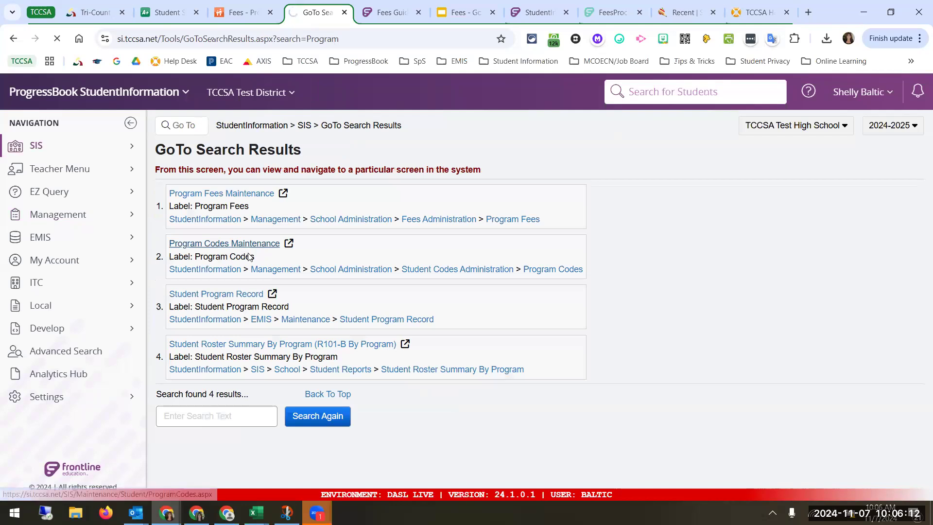
click(248, 253)
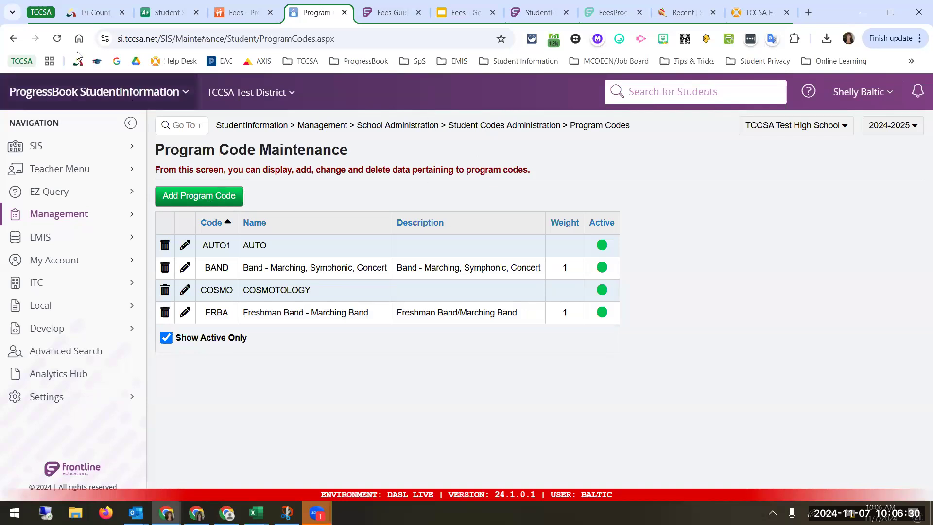
click(13, 39)
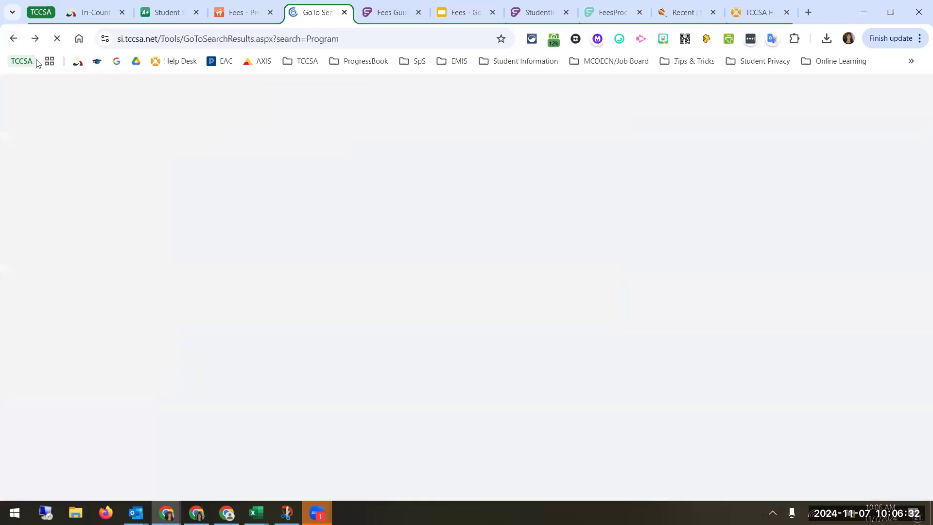
click(14, 39)
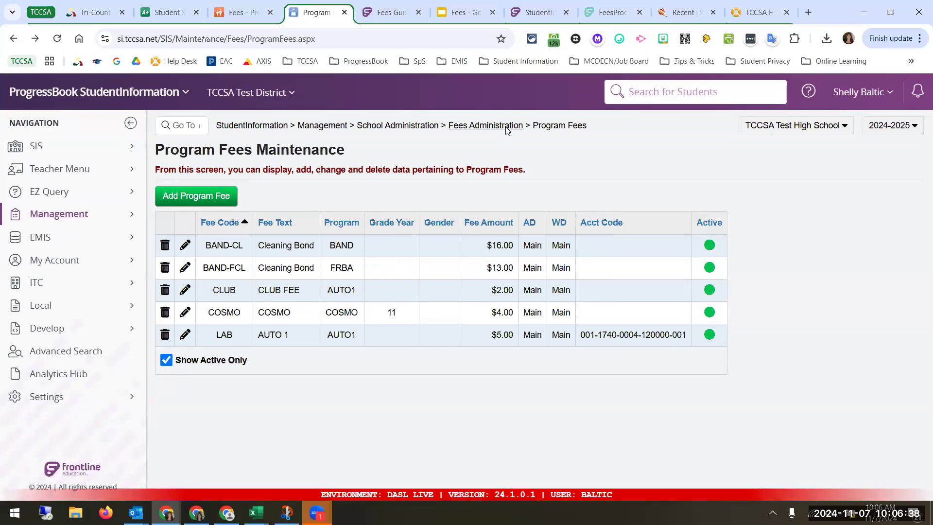
- Open Membership Fees from Fees Administration and open the Swim team-PTP fee for editing
click(506, 127)
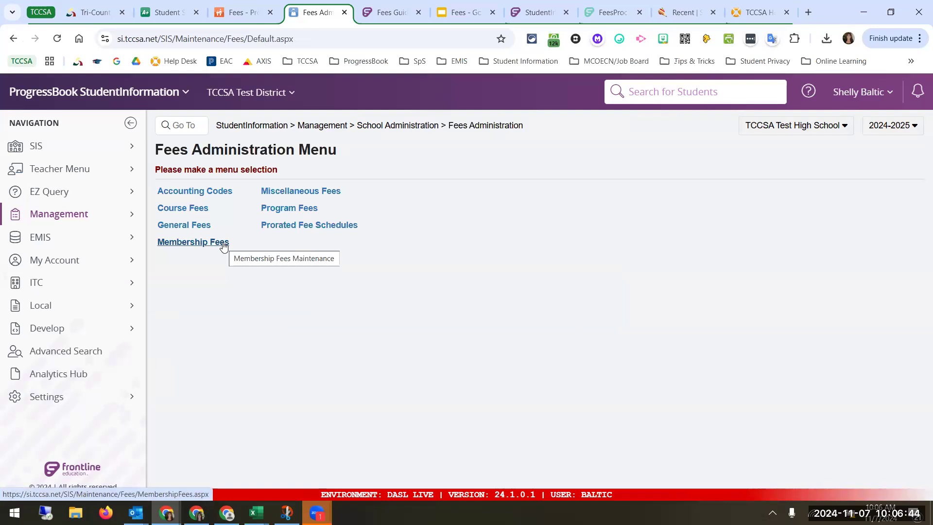
click(212, 243)
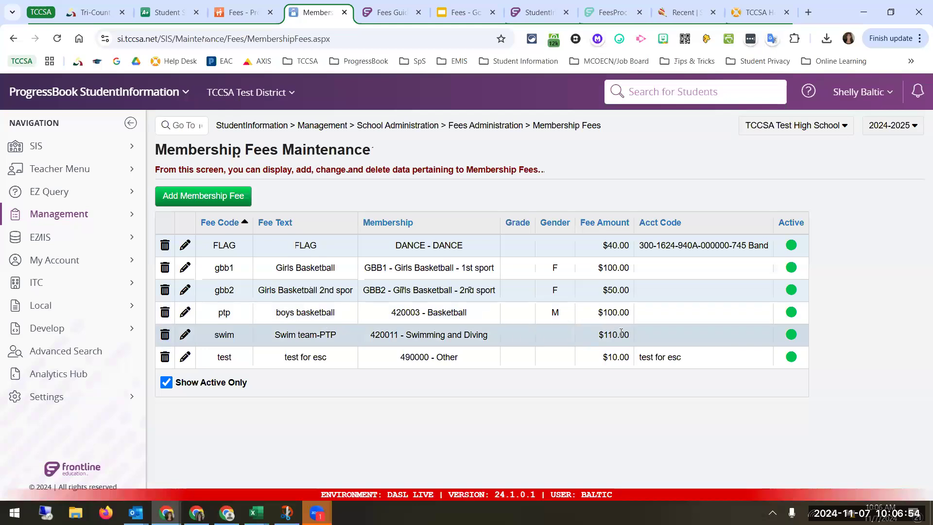
click(185, 335)
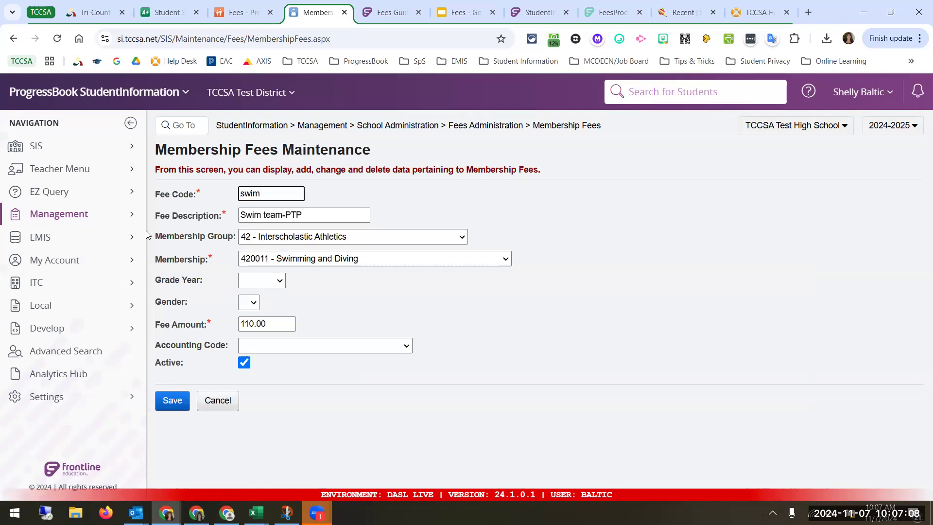
- Examine the swim fee's membership group field and the memberships available under Interscholastic Athletics without changing them
drag(154, 236, 234, 241)
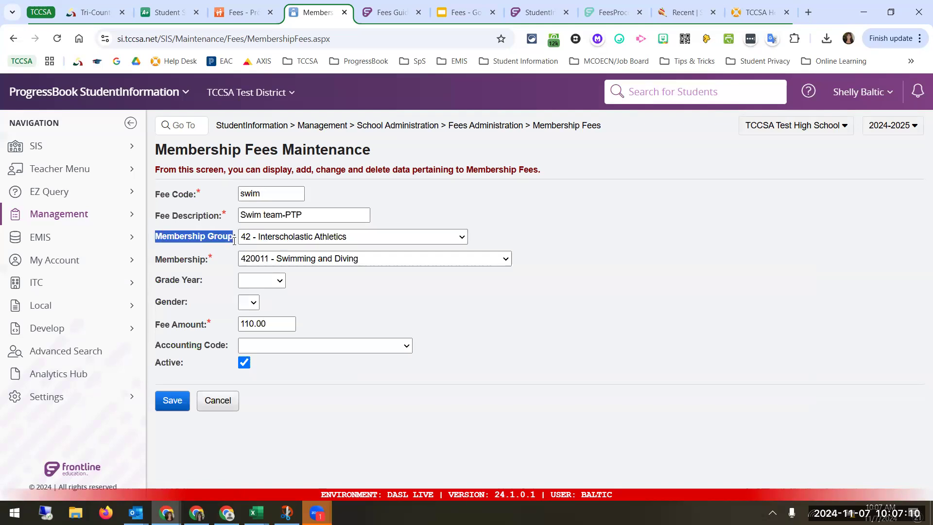
click(262, 243)
click(514, 302)
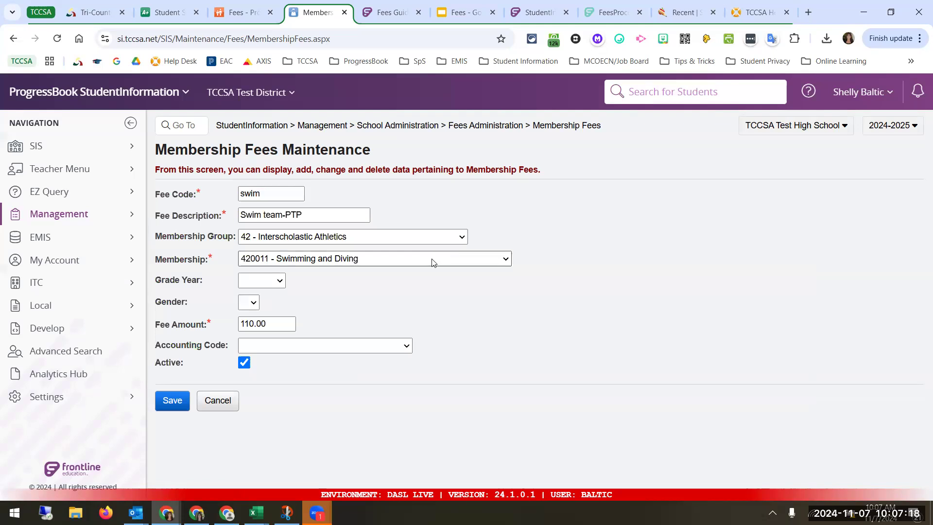
click(434, 263)
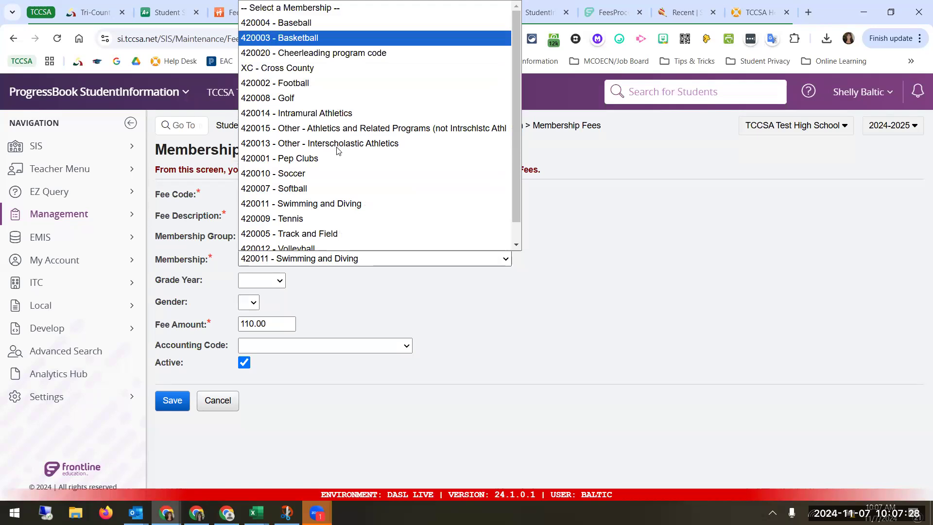
scroll(353, 195, down, 1)
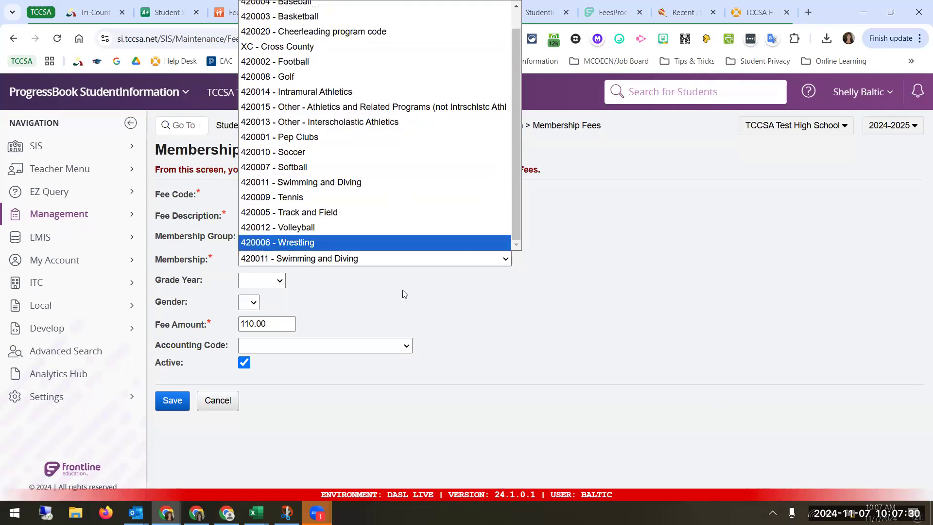
click(267, 286)
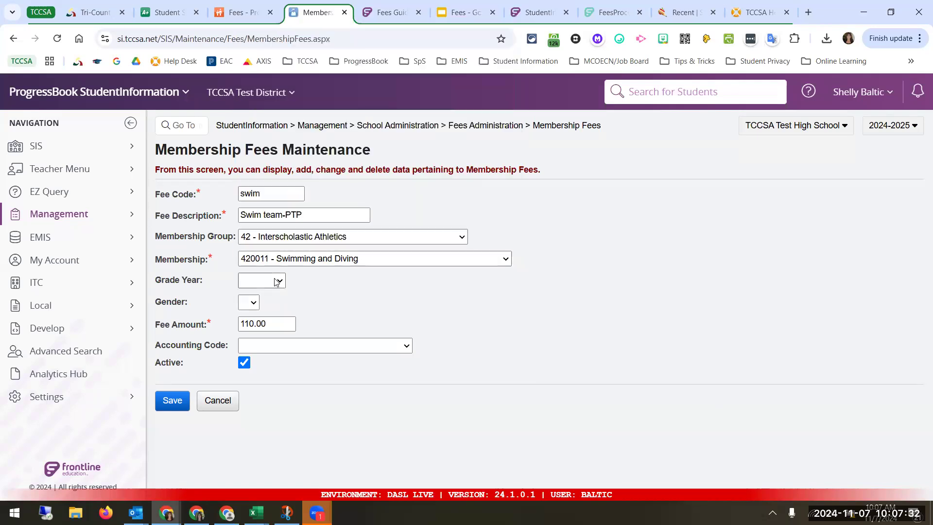
- Search the screens for "Membership", open Membership Groups Maintenance and review the full list of membership groups
click(188, 126)
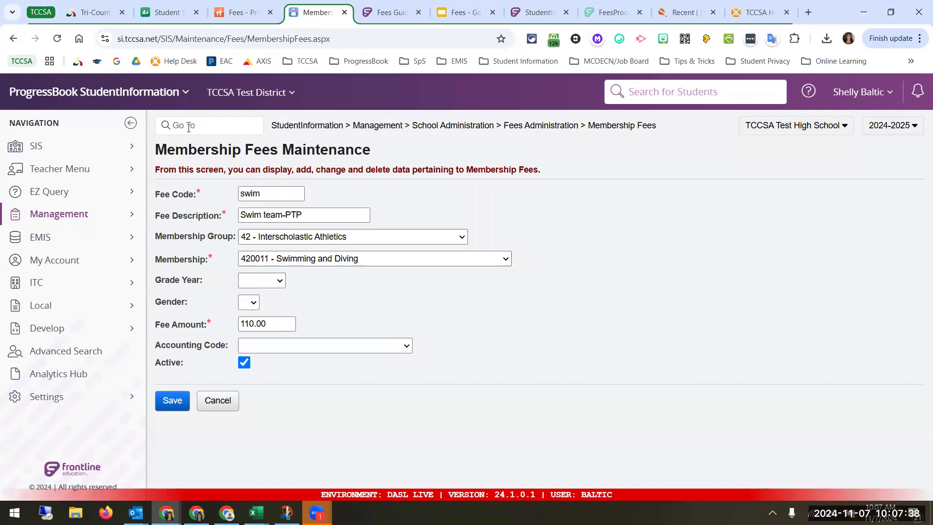
text(Membership)
key(Return)
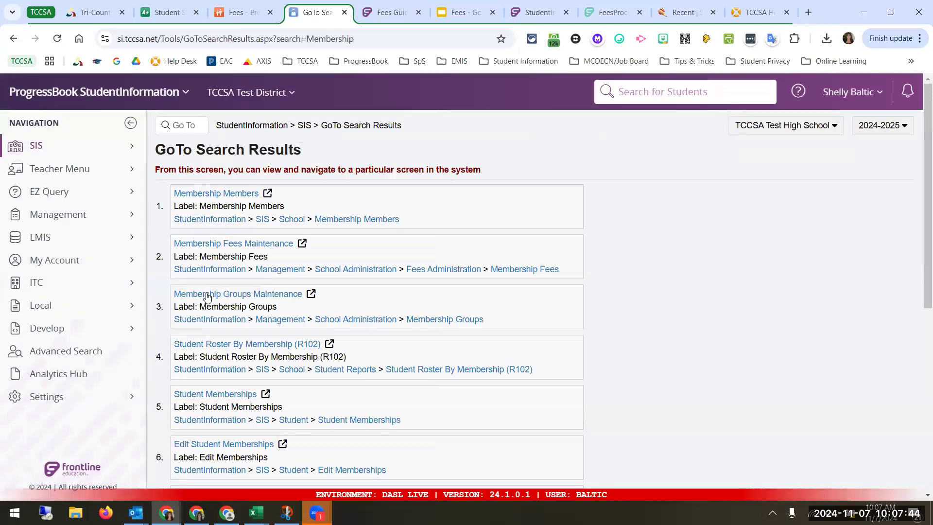
click(207, 295)
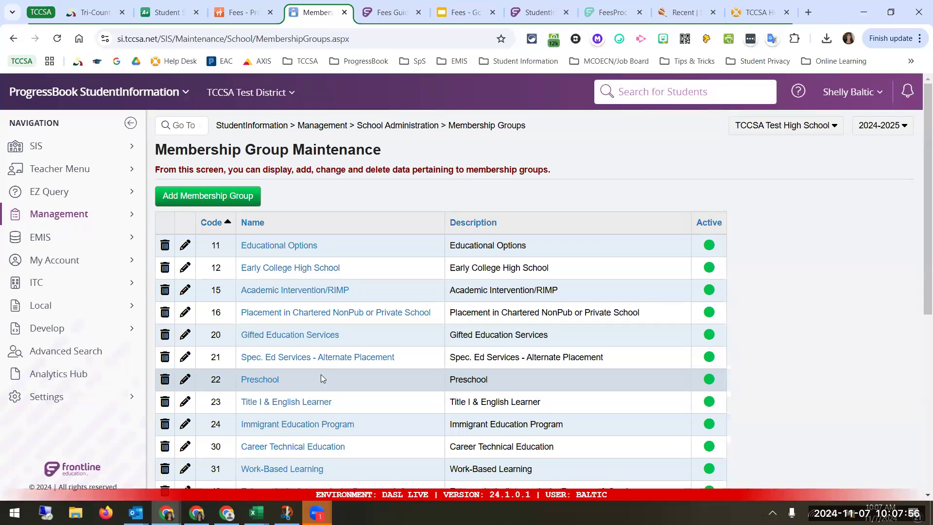
scroll(321, 238, down, 5)
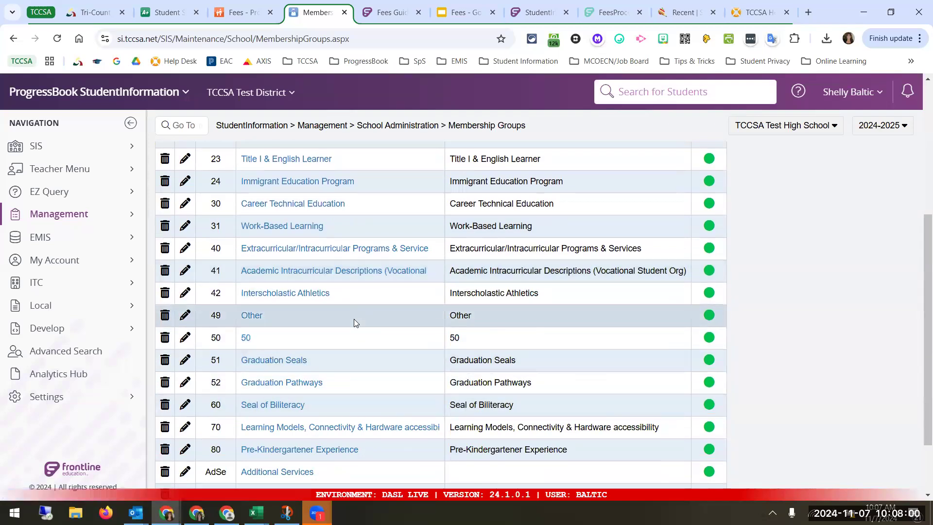
scroll(354, 319, down, 2)
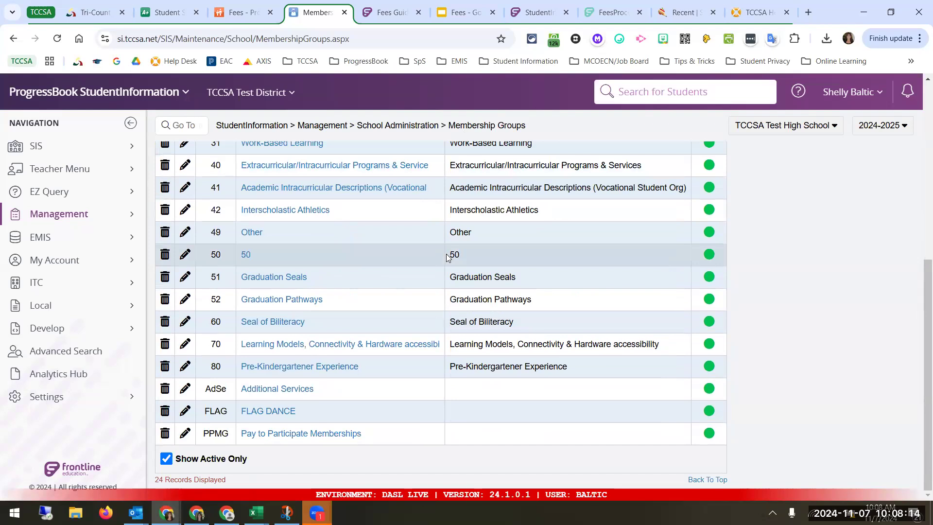
scroll(423, 272, up, 7)
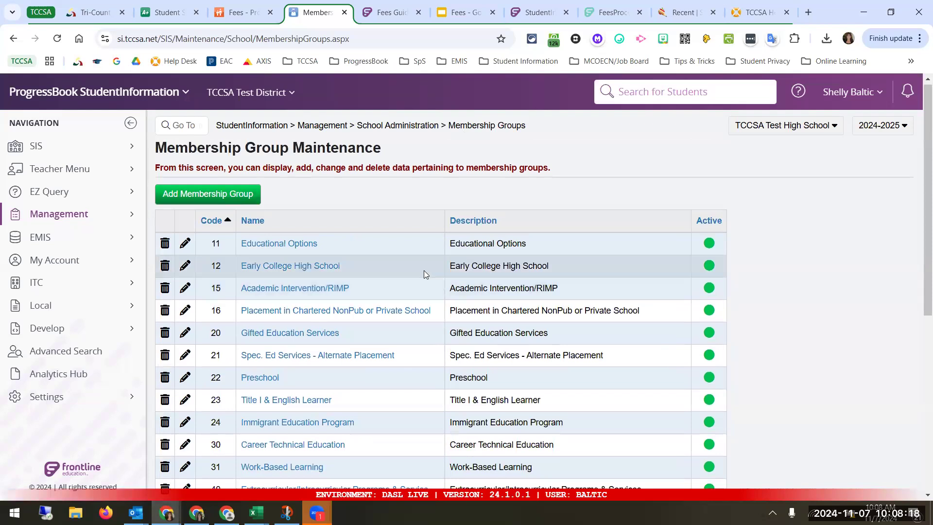
scroll(424, 275, up, 1)
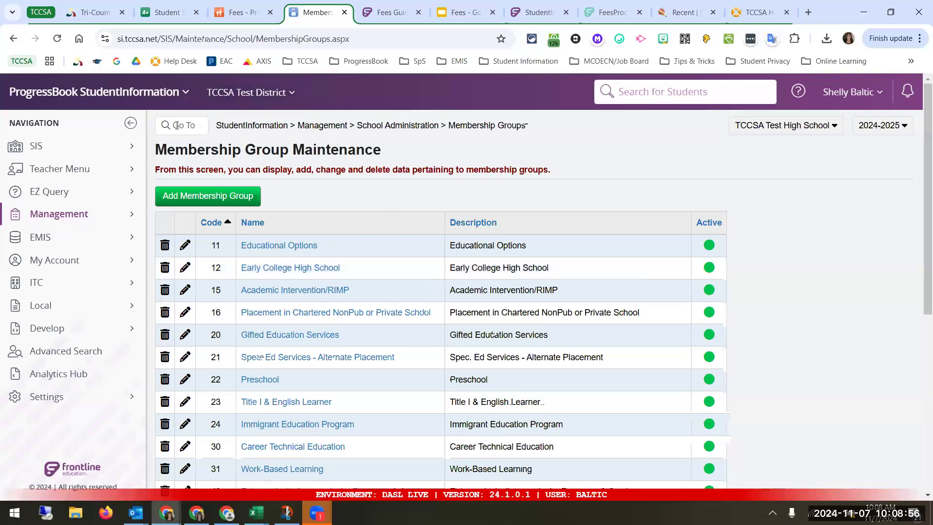
- Go back to Fees Administration under School Administration and open Miscellaneous Fees to review the fees there
click(134, 214)
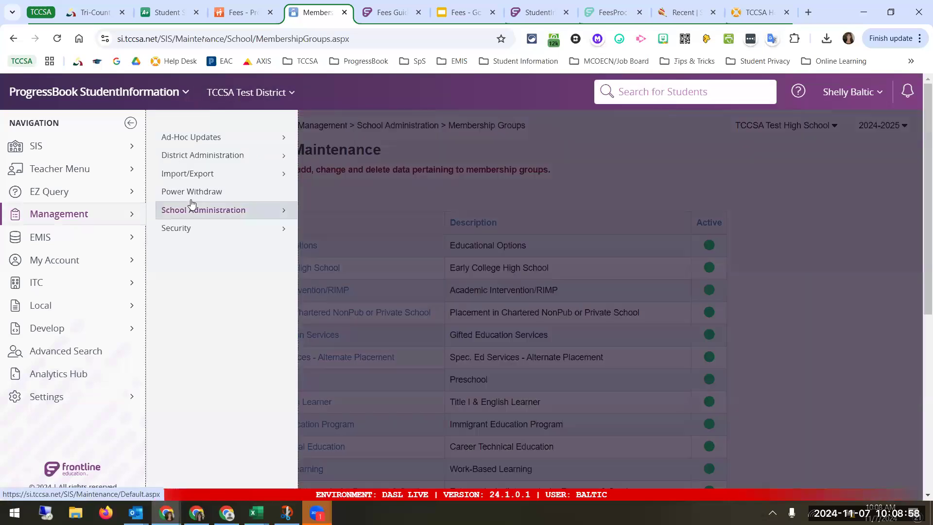
click(236, 218)
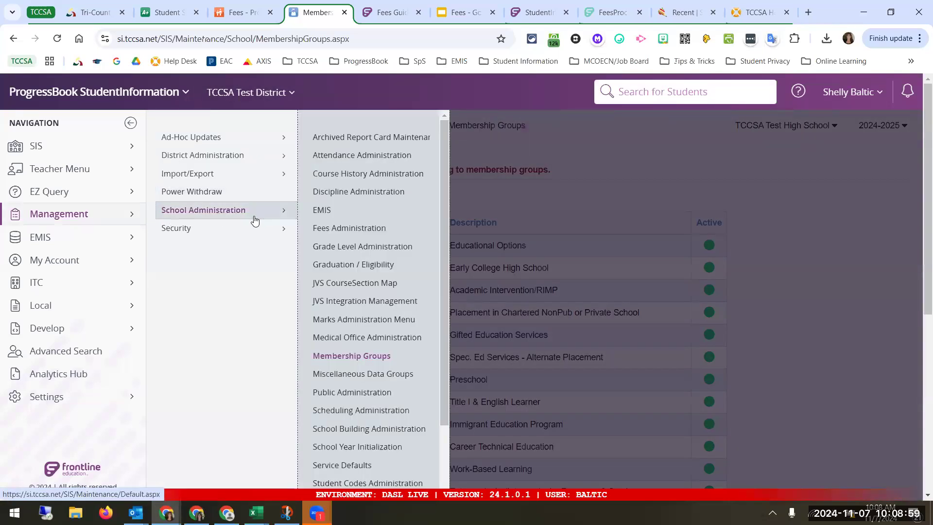
click(350, 225)
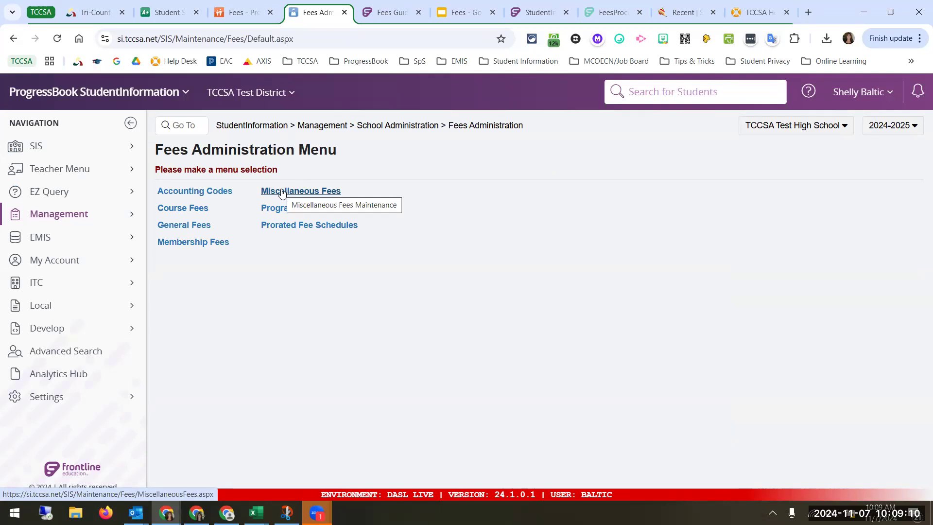
click(282, 191)
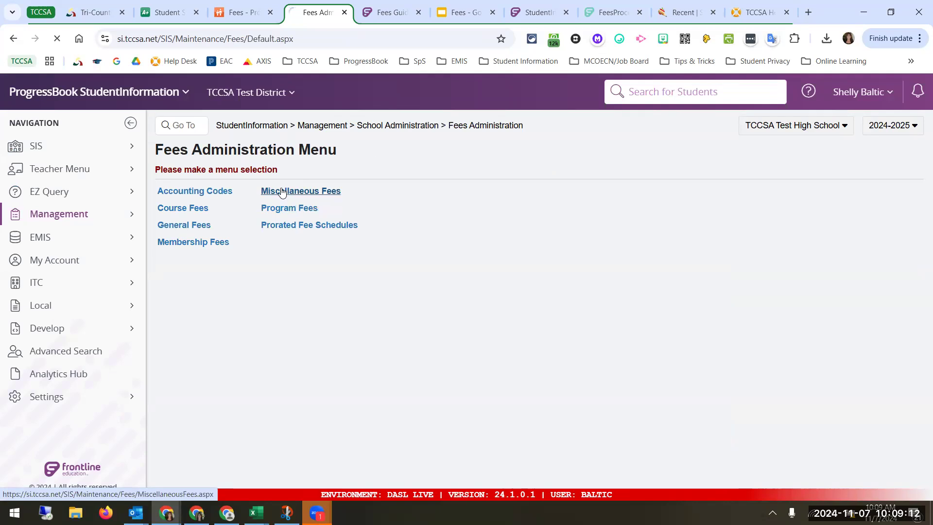
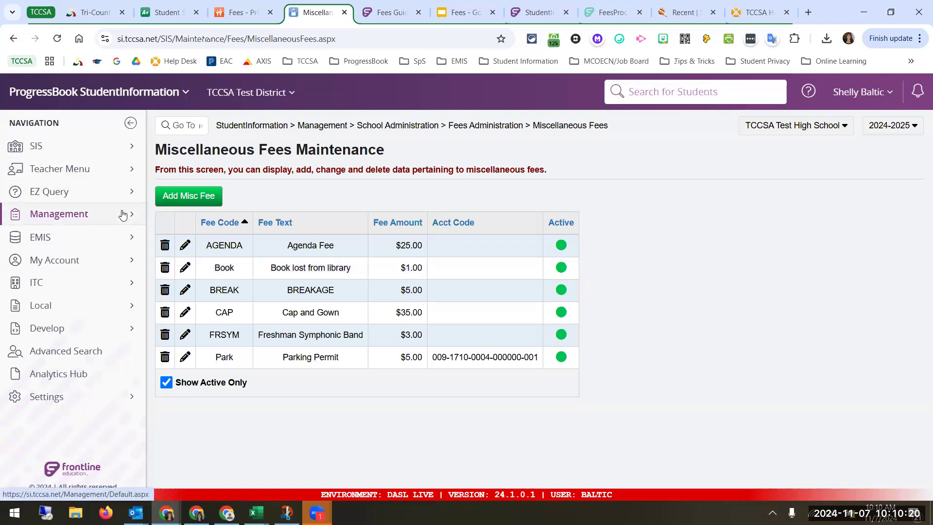
- Open the bulk Student Fee Assignment screen from the Ad-Hoc Updates
click(122, 215)
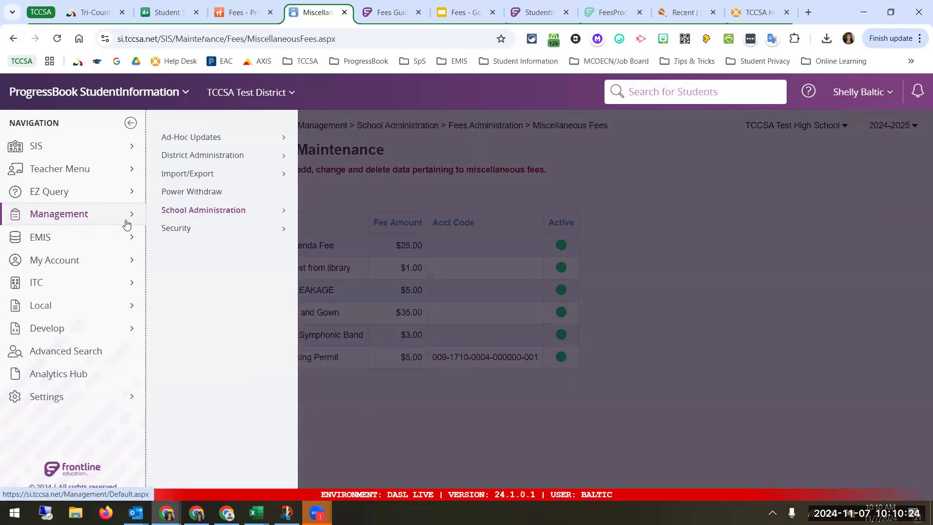
click(190, 137)
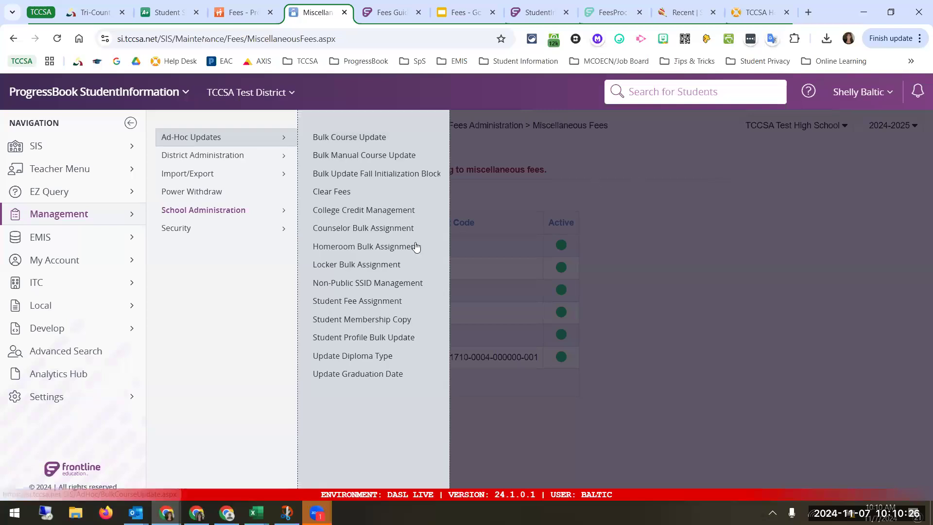
click(393, 301)
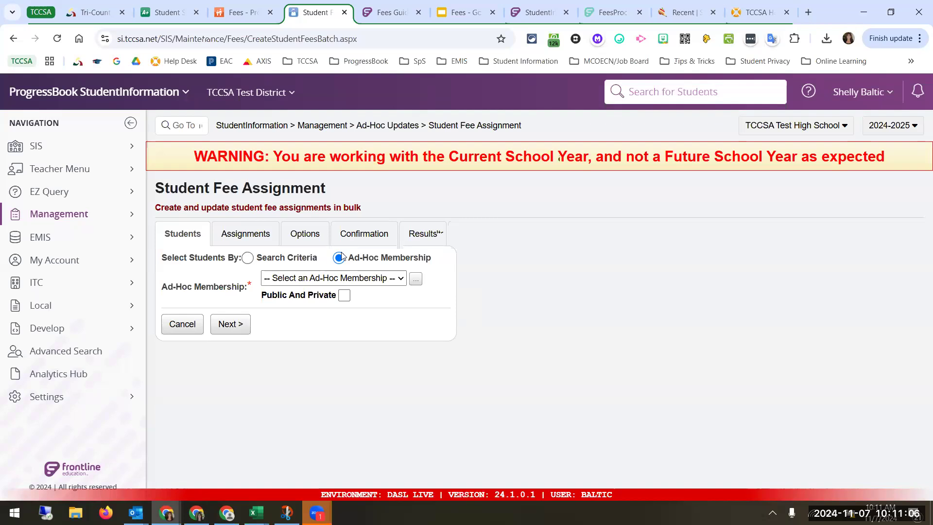
click(315, 278)
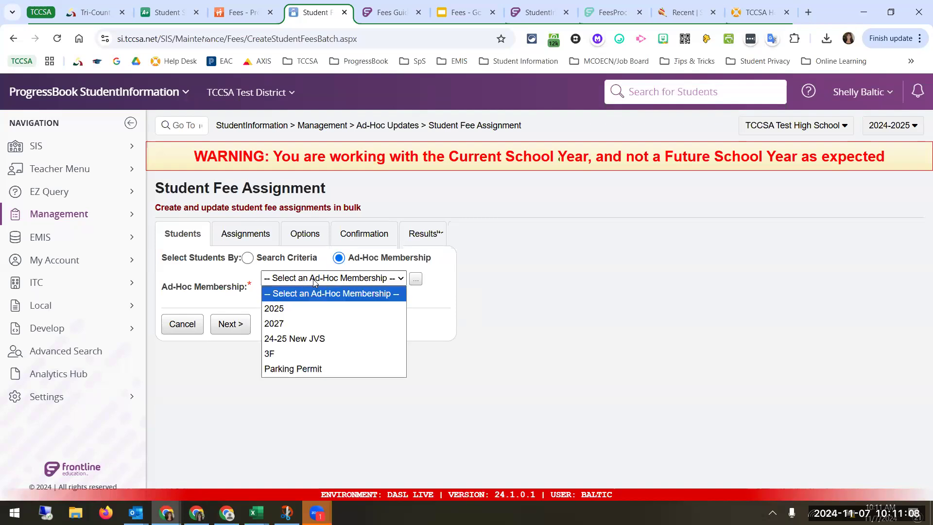
click(291, 370)
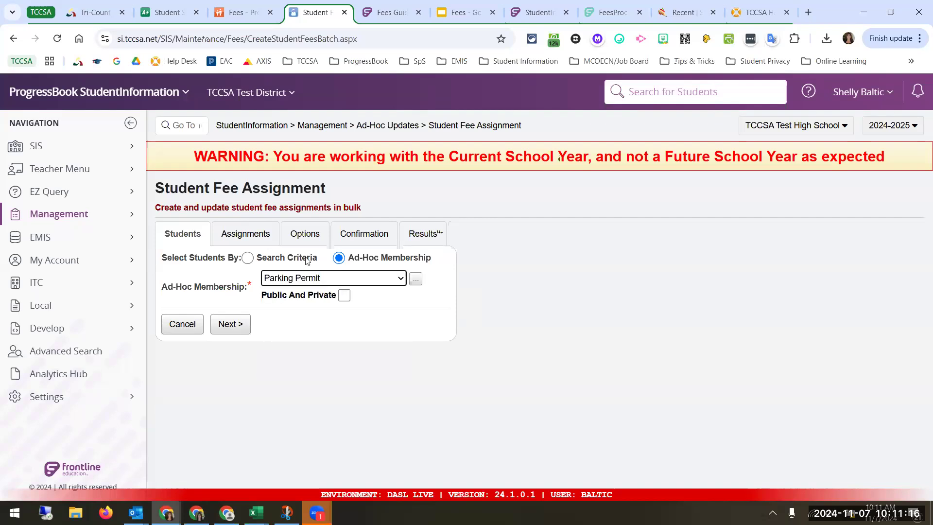
click(315, 282)
click(267, 282)
click(306, 282)
click(306, 294)
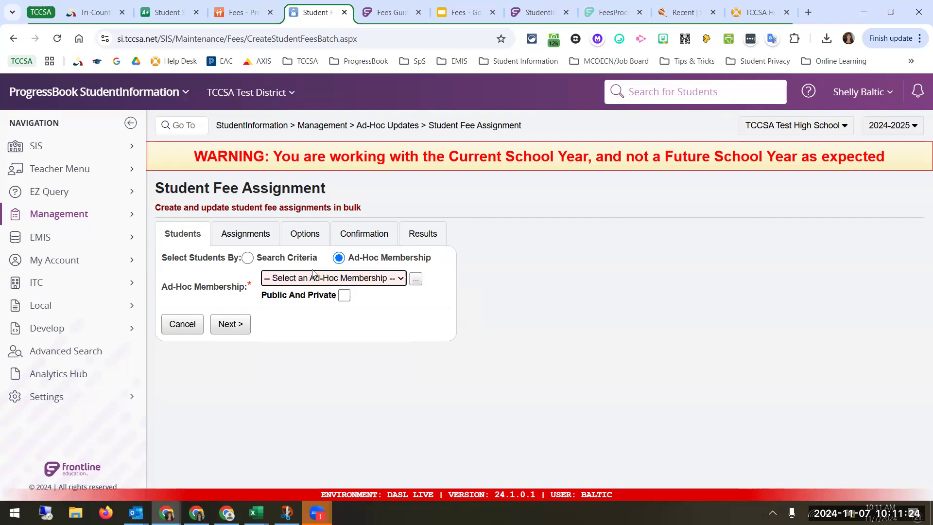
- Select the students by search criteria and include grade level 12
click(247, 258)
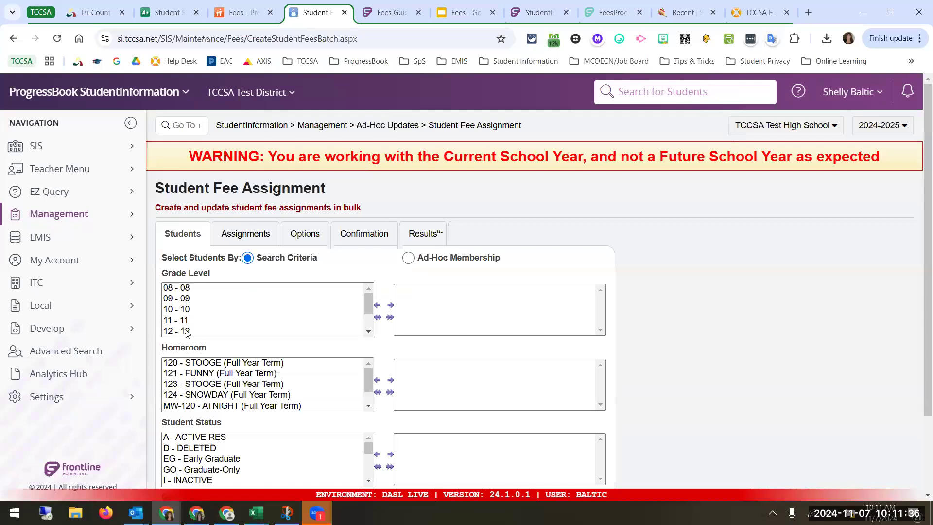
double_click(187, 331)
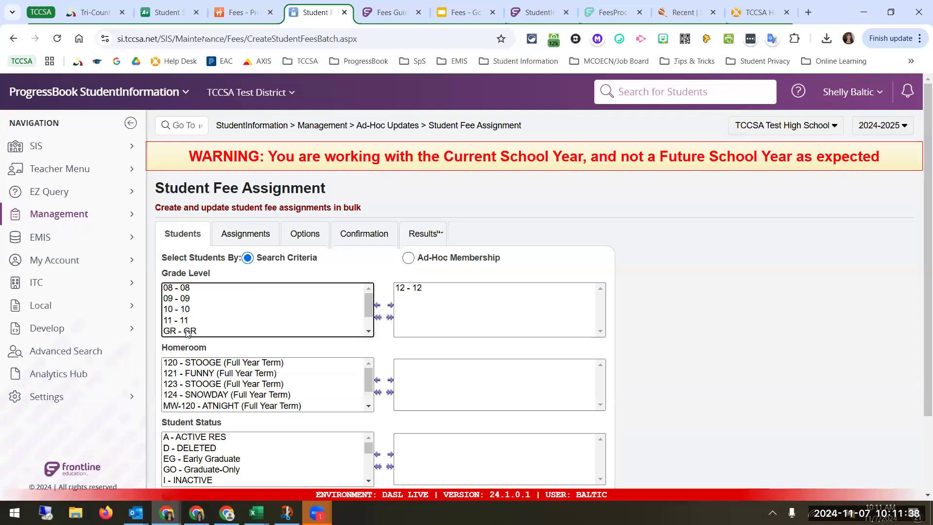
scroll(412, 370, down, 1)
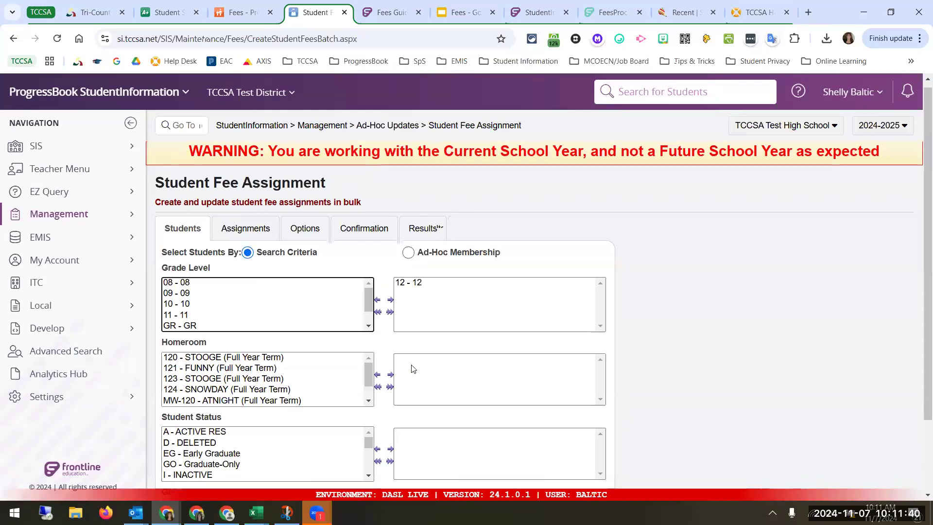
- Include the student statuses ACTIVE RES, JVS RES and NON-RES, and continue to the fee assignment settings
scroll(412, 370, down, 3)
double_click(214, 356)
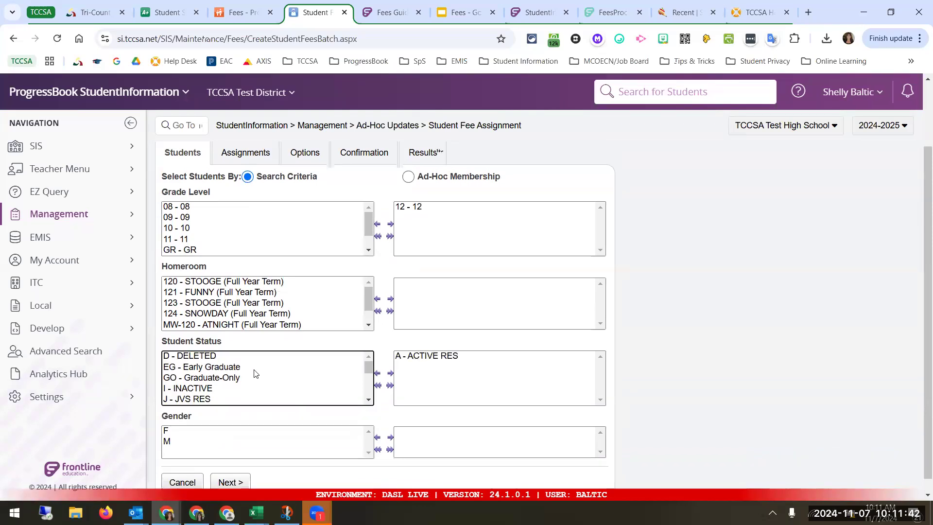
scroll(210, 399, down, 2)
scroll(210, 399, up, 2)
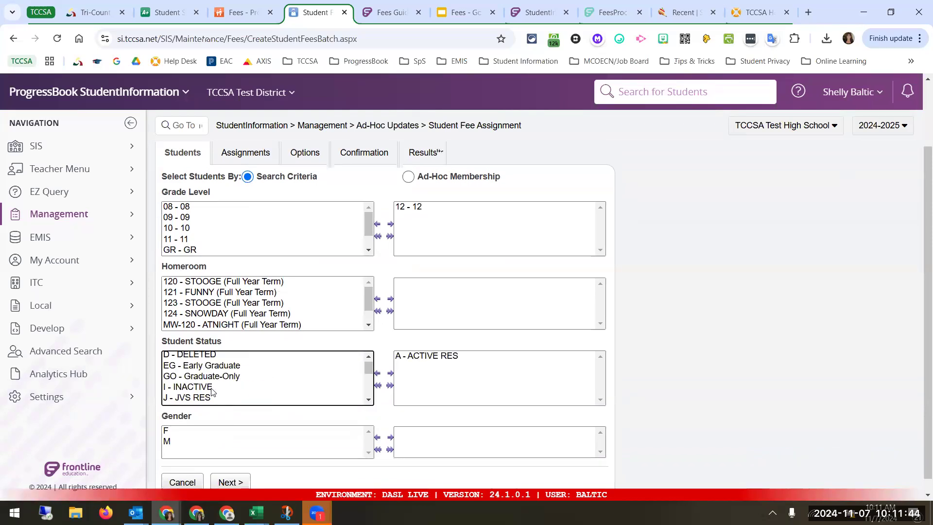
click(215, 399)
double_click(215, 398)
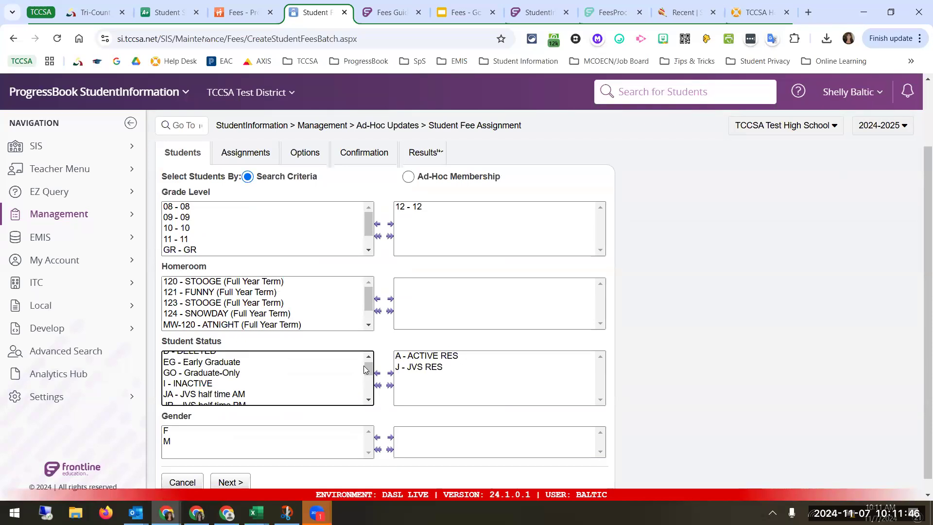
drag(369, 372, 370, 387)
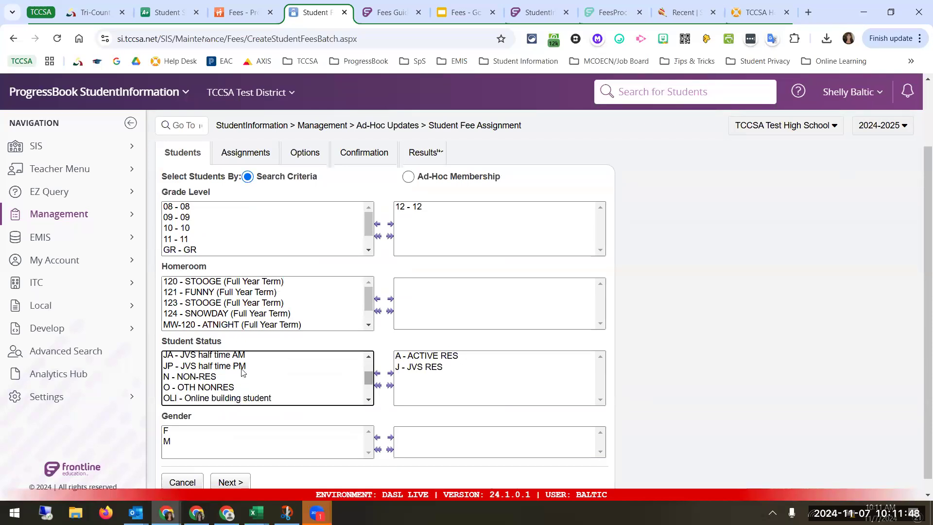
double_click(196, 378)
scroll(273, 387, down, 1)
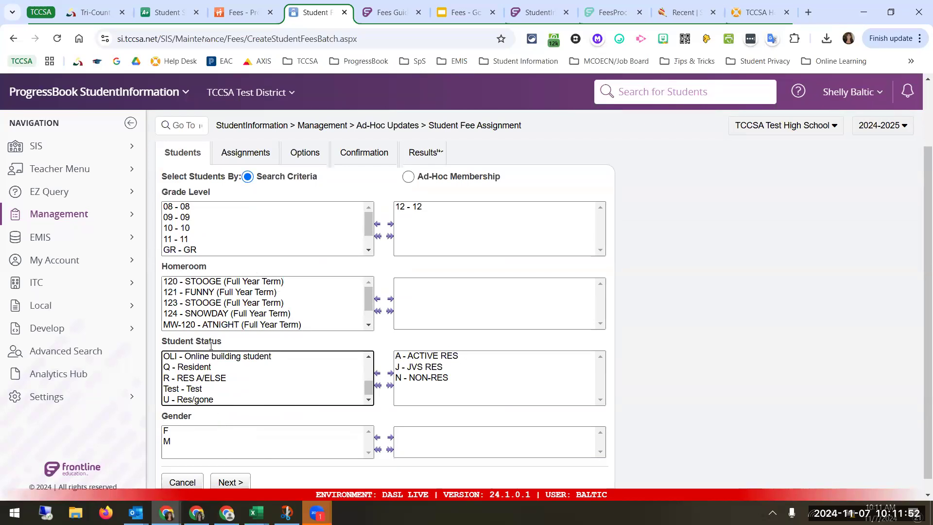
scroll(214, 342, up, 2)
scroll(218, 337, down, 3)
scroll(380, 257, up, 2)
scroll(340, 222, down, 2)
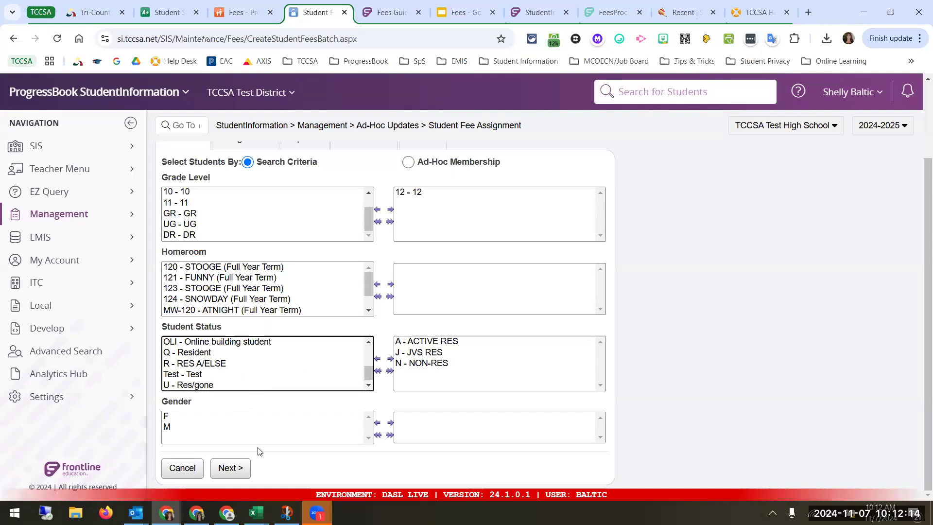
click(238, 465)
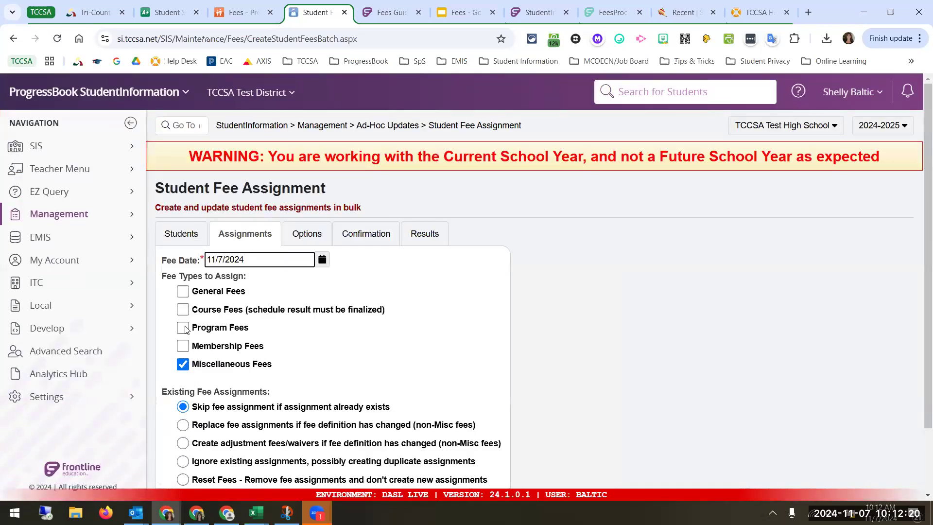
- Choose General Fees and Course Fees as the fee types to assign, exclude Miscellaneous Fees, and check the fee date
click(183, 291)
click(183, 364)
click(183, 309)
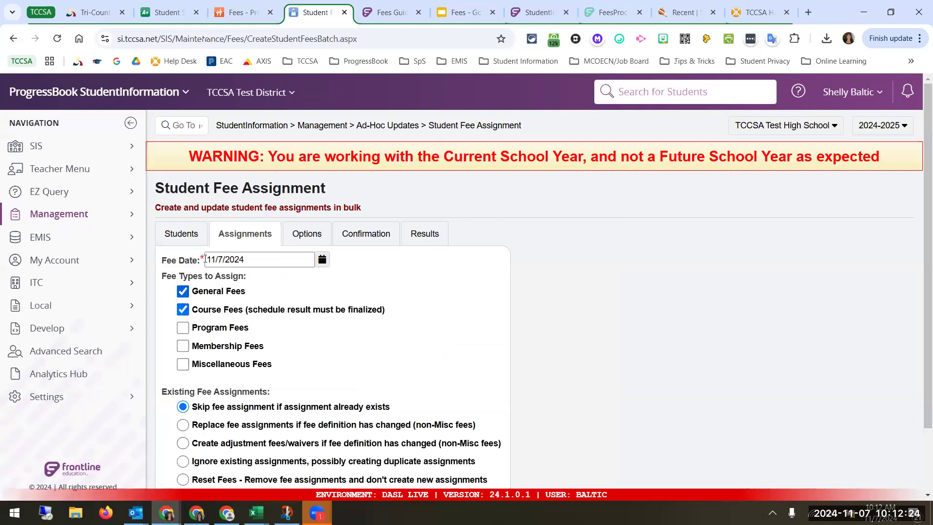
drag(253, 259, 207, 261)
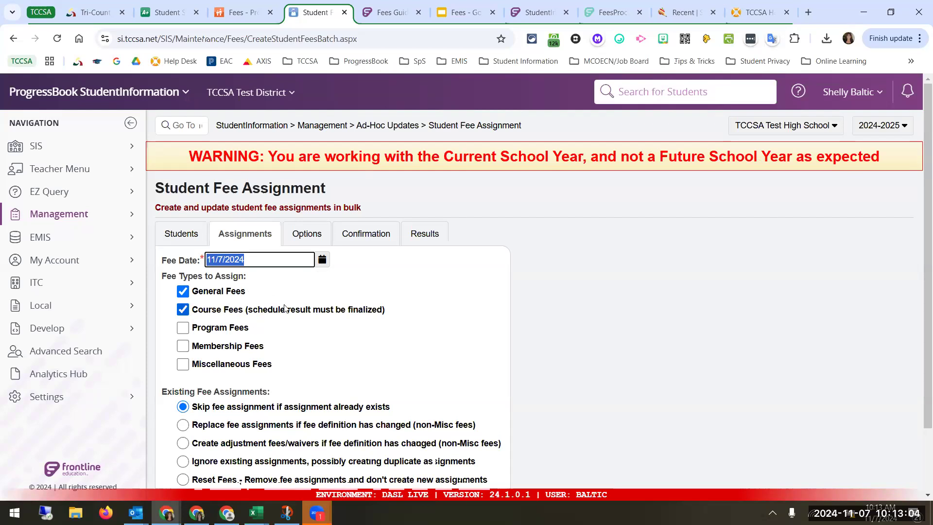
- Examine the choices for handling existing fee assignments, leaving the option to skip assignments that already exist selected
scroll(285, 308, down, 2)
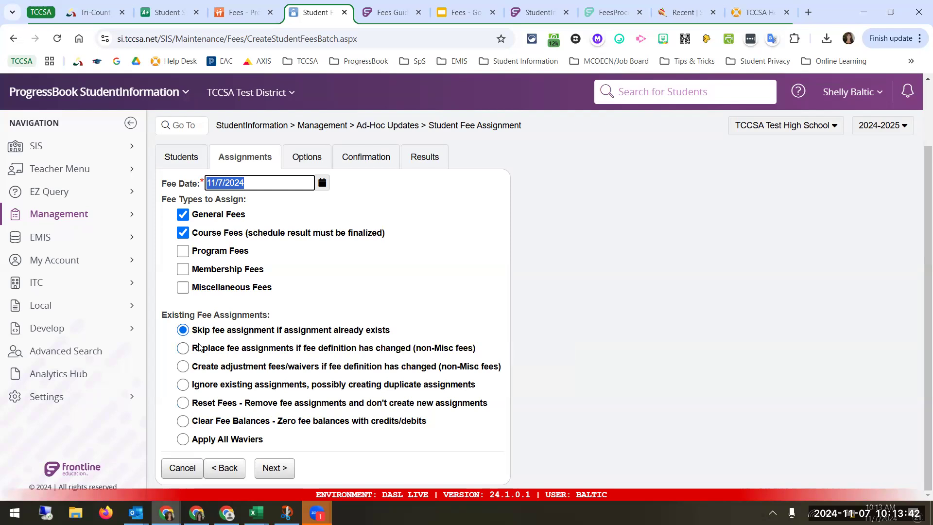
mouse_move(199, 348)
mouse_move(421, 354)
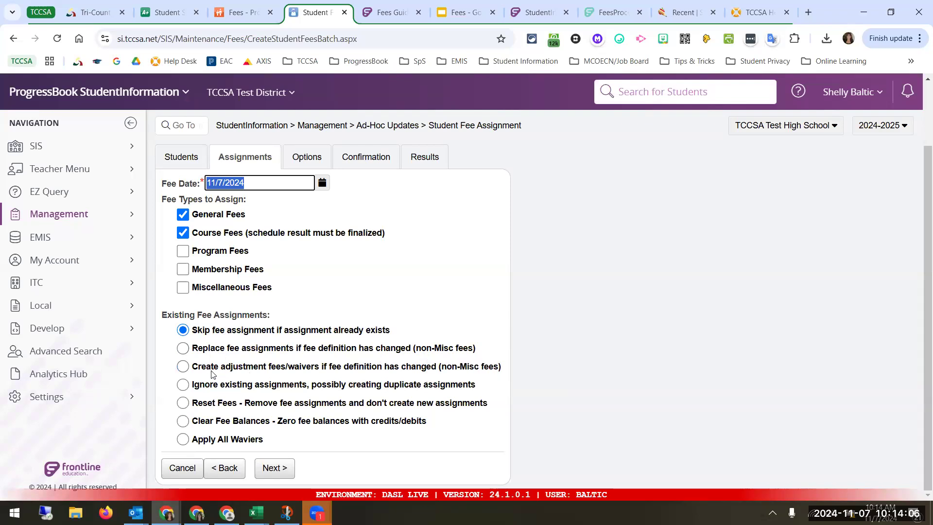
mouse_move(212, 374)
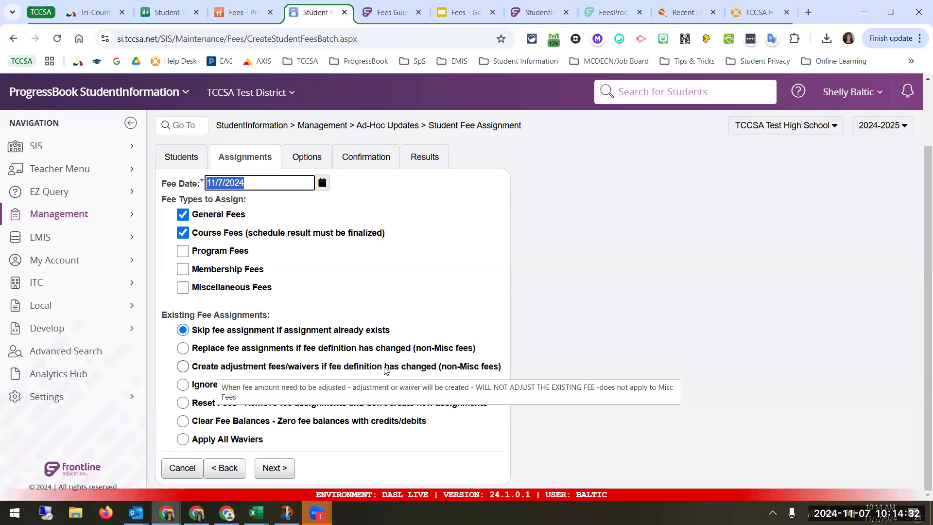
click(205, 384)
mouse_move(194, 385)
mouse_down()
mouse_move(307, 393)
mouse_move(187, 381)
mouse_up()
click(309, 385)
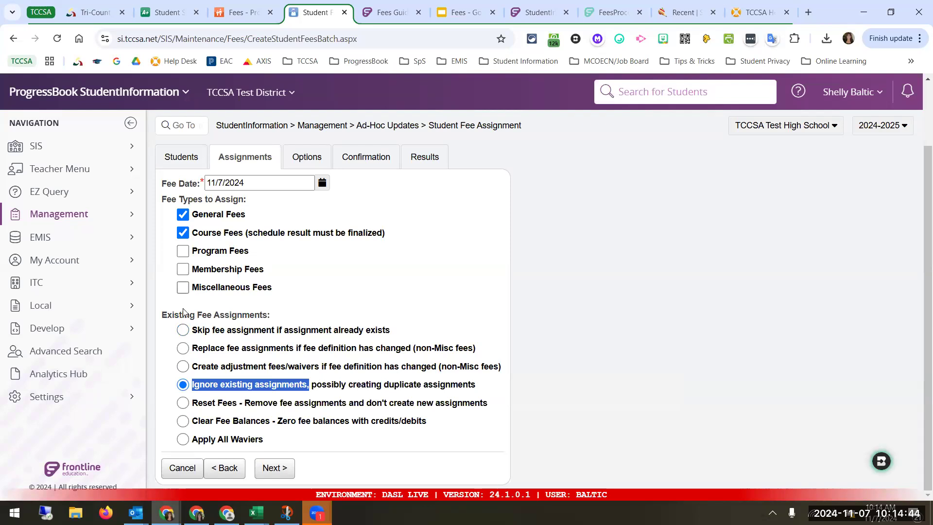
click(184, 330)
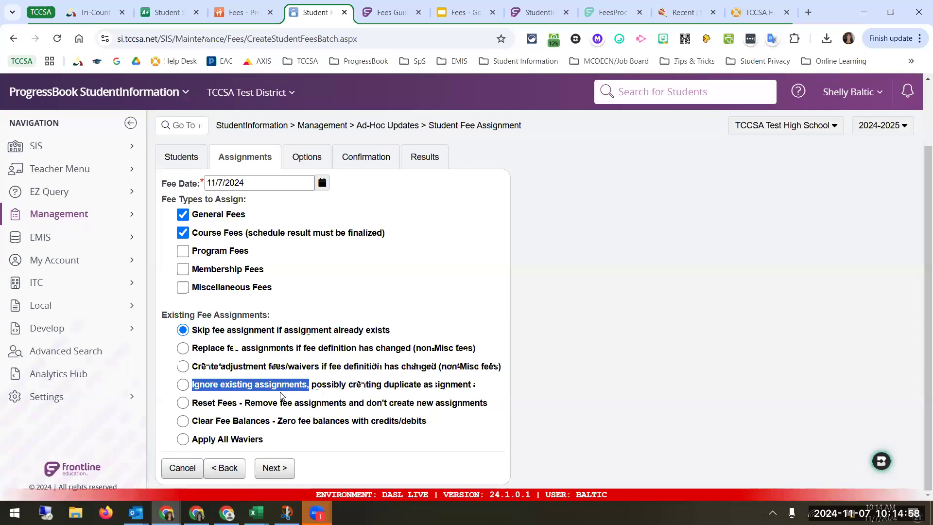
mouse_move(203, 408)
drag(265, 443, 198, 440)
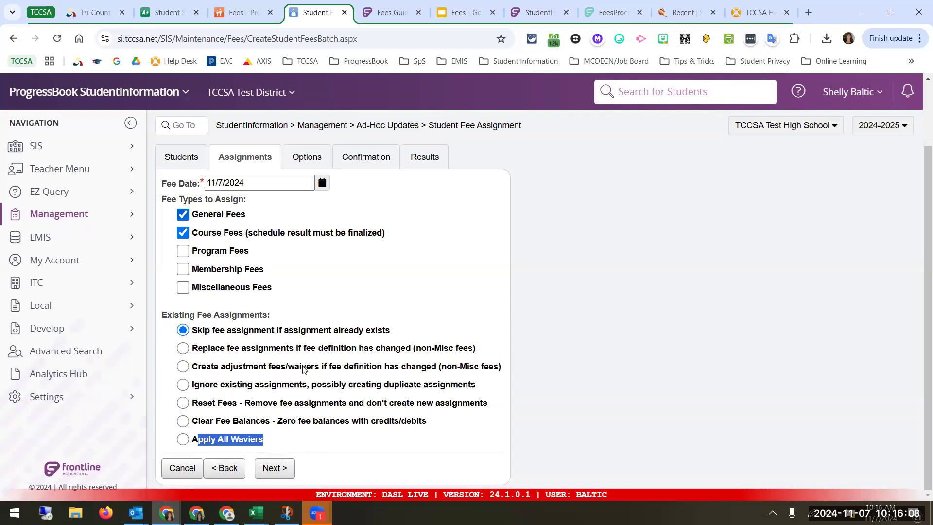
- Continue to the course term options, include all three terms, and proceed to the confirmation summary
click(283, 473)
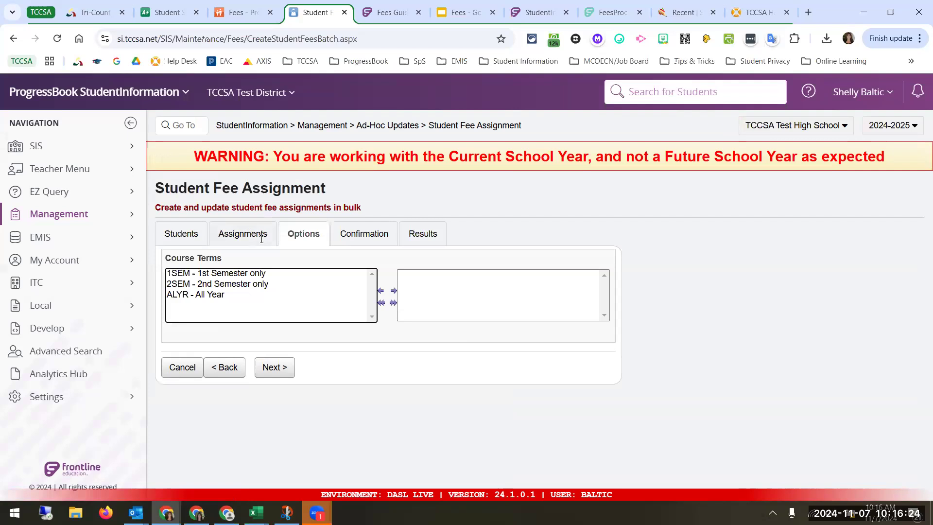
click(230, 274)
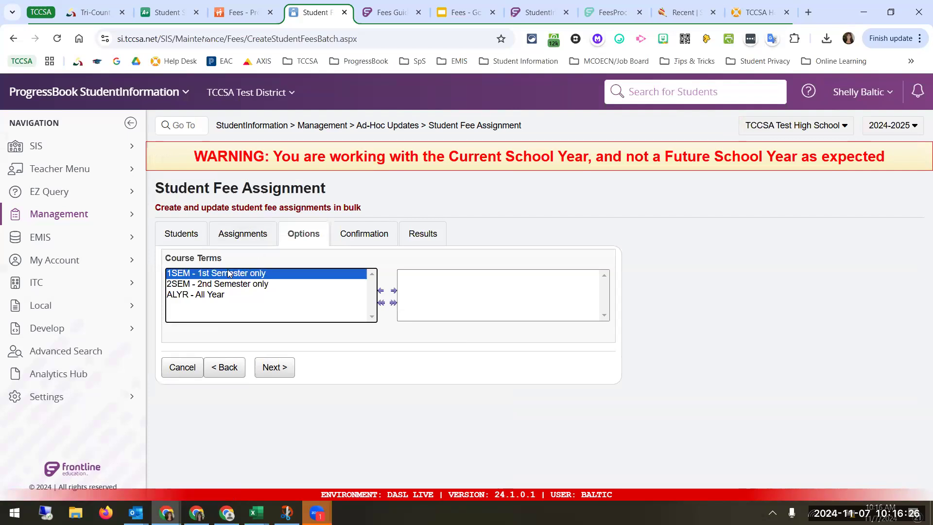
click(394, 302)
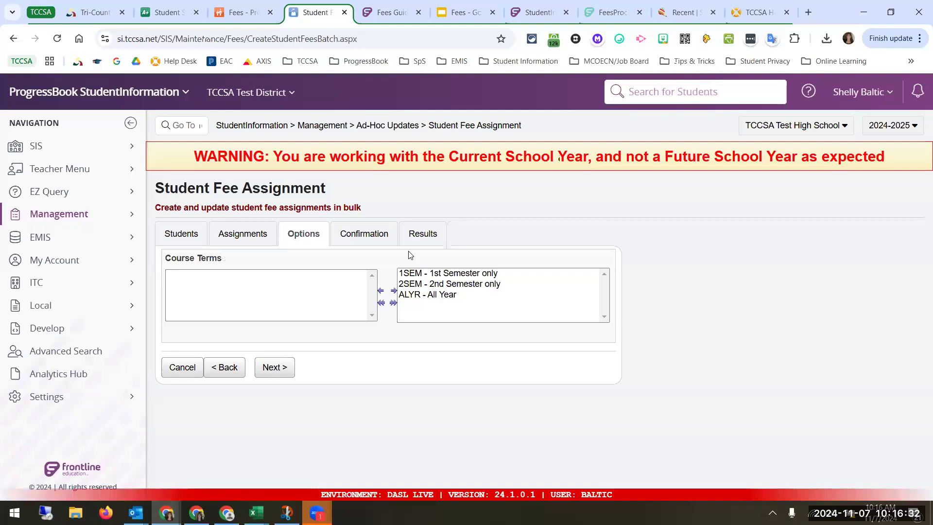
click(281, 367)
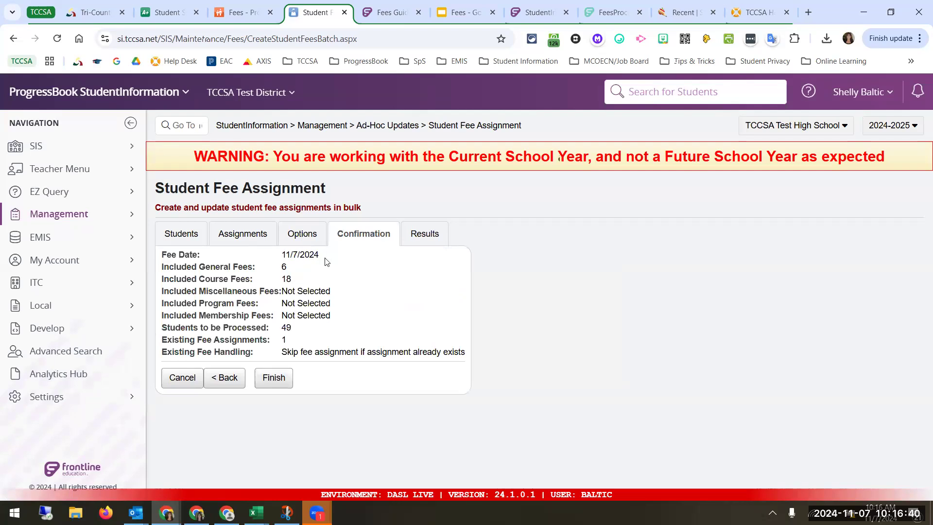
- Check the fee date and existing fee assignments in the confirmation summary and run the bulk fee assignment
double_click(261, 259)
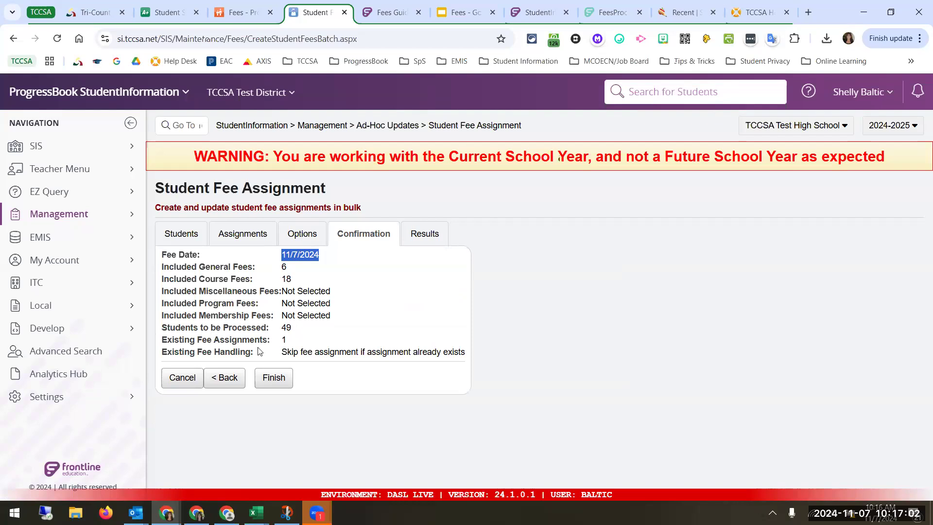
click(282, 343)
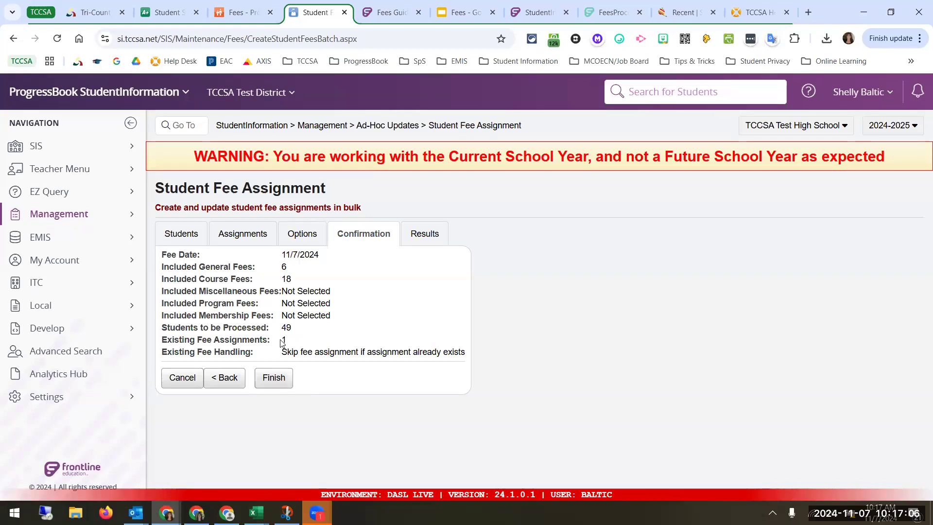
click(280, 379)
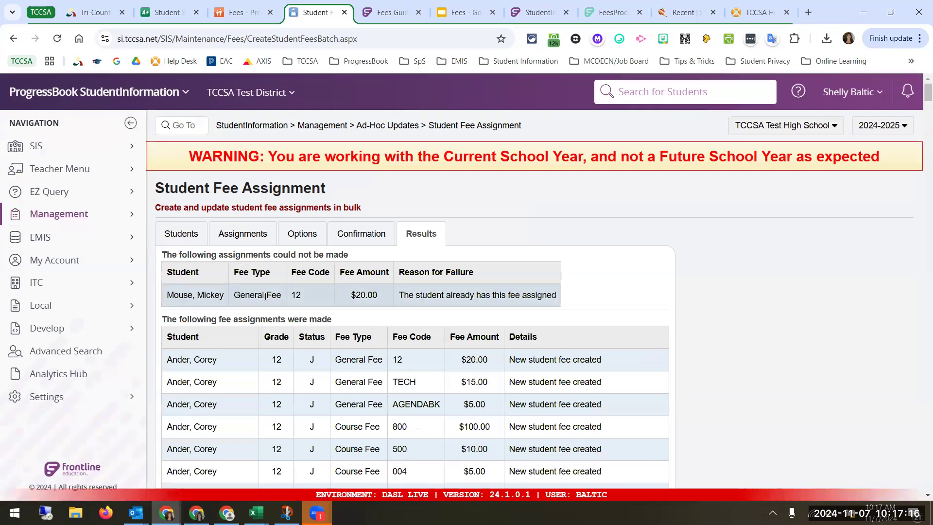
- Examine the assignment results, including the failed assignment's fee type, the newly created student fees and the fees reduced by waivers
drag(234, 295, 282, 295)
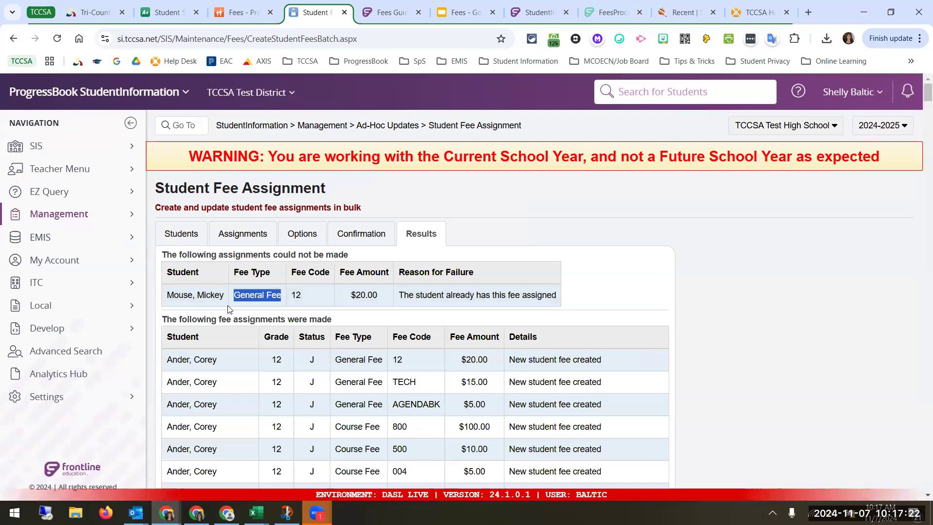
scroll(308, 341, down, 2)
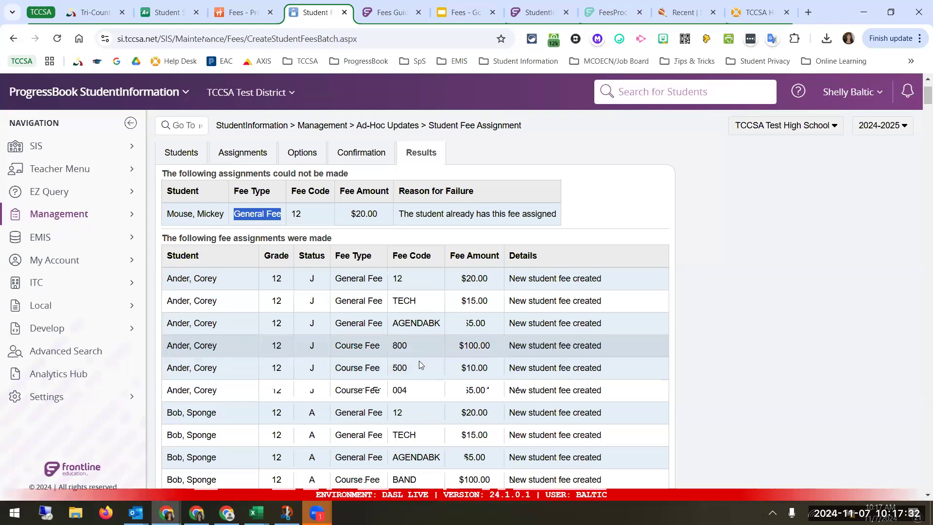
scroll(427, 410, down, 2)
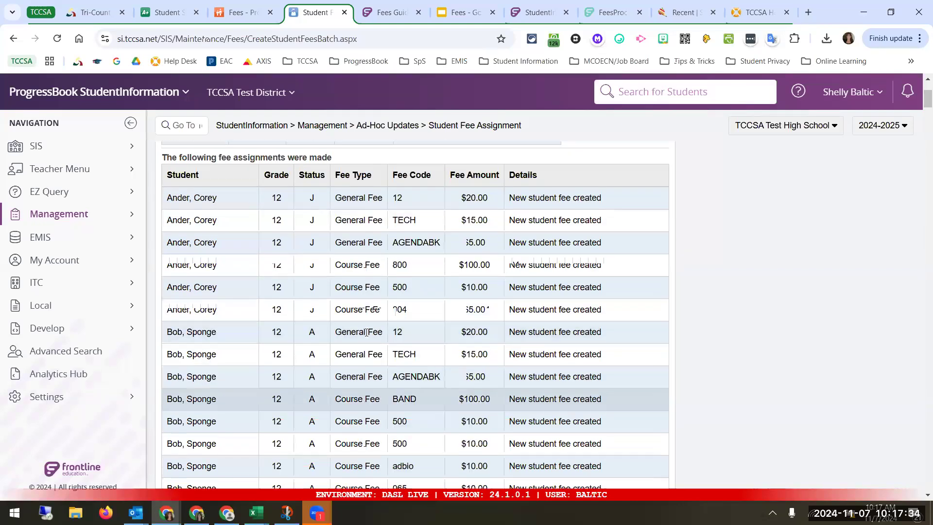
scroll(366, 334, down, 10)
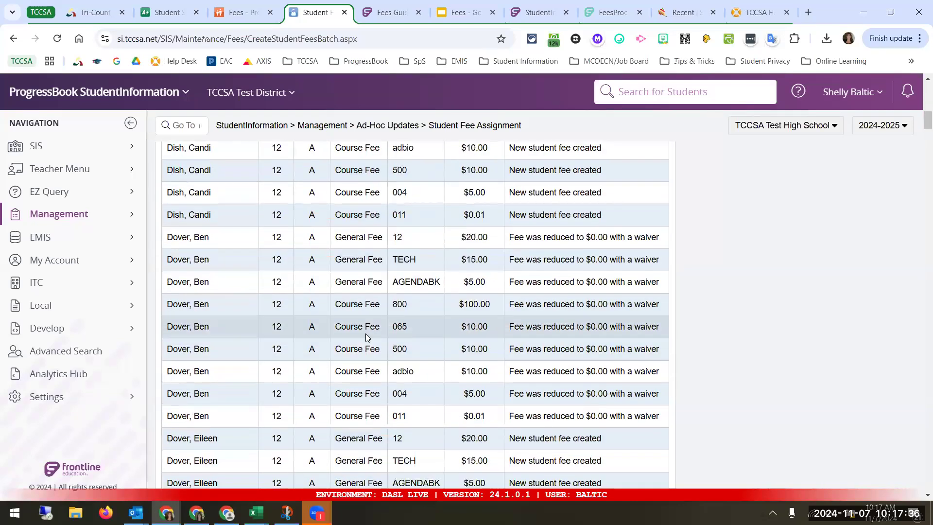
scroll(367, 336, down, 3)
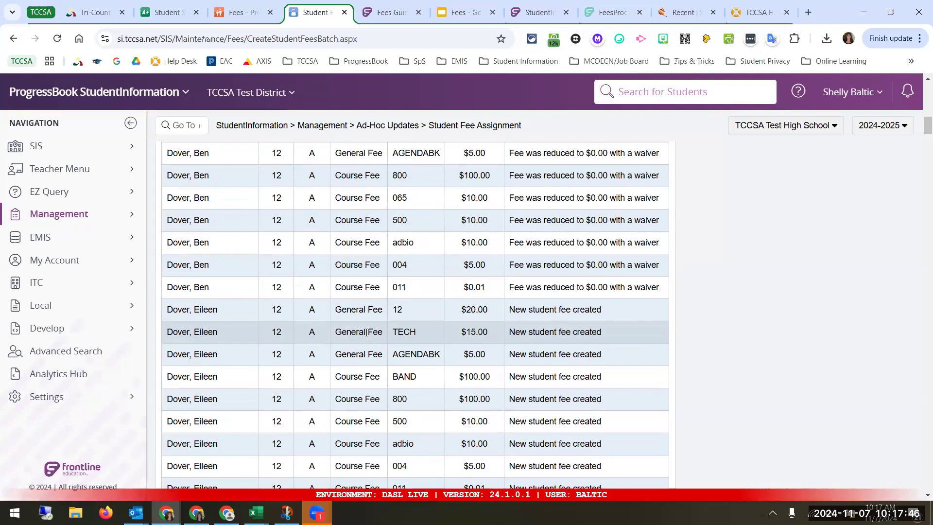
scroll(366, 333, down, 1)
scroll(303, 272, up, 1)
scroll(545, 291, up, 3)
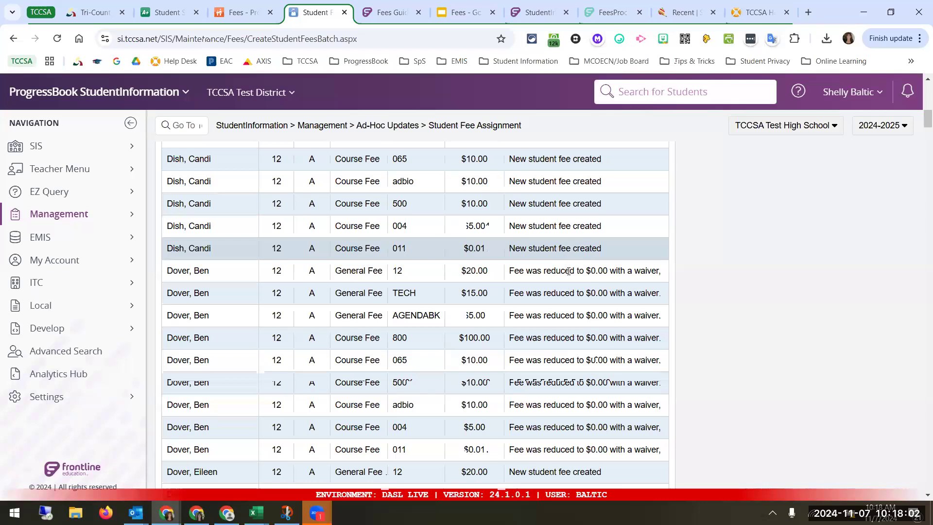
scroll(457, 286, up, 2)
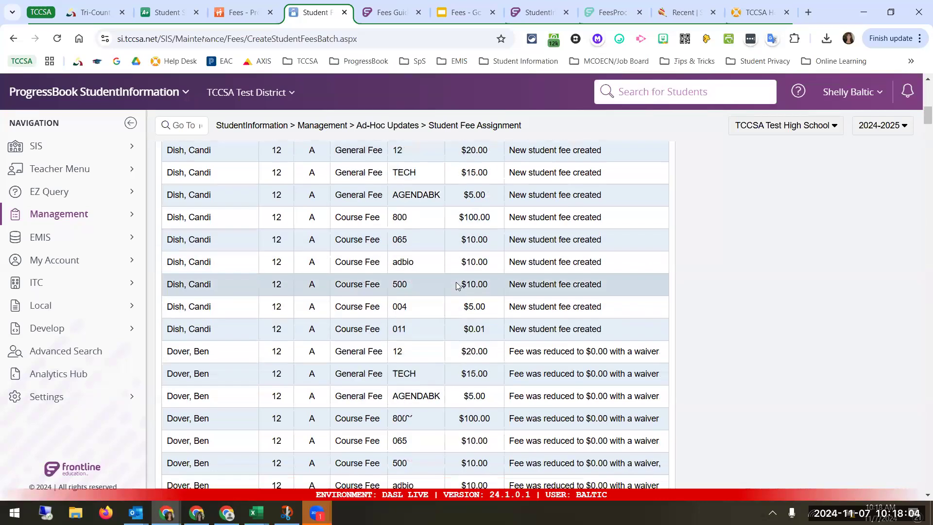
- Compare the waiver results with the Excel export's free and reduced lunch statuses, checking the grade 12 free-lunch and reduced-lunch students, and return to the results
scroll(457, 287, up, 6)
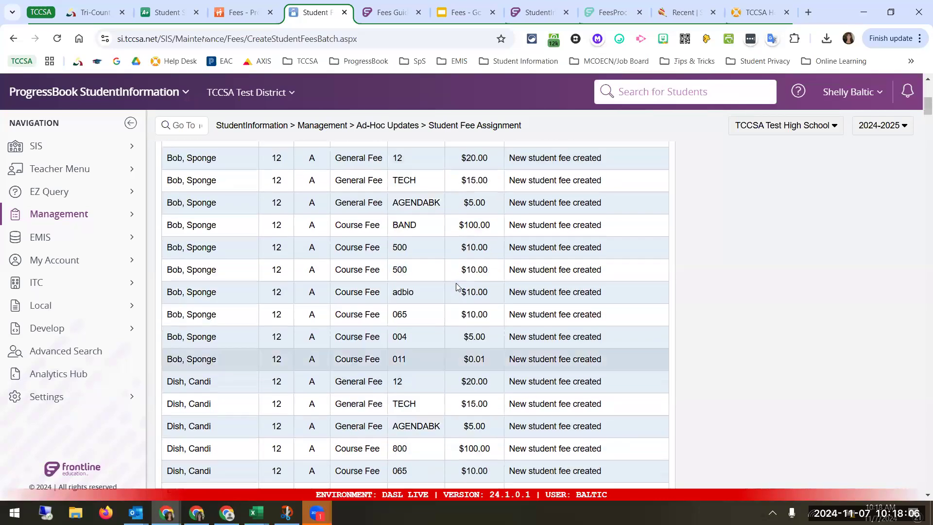
scroll(457, 286, down, 3)
scroll(456, 287, down, 6)
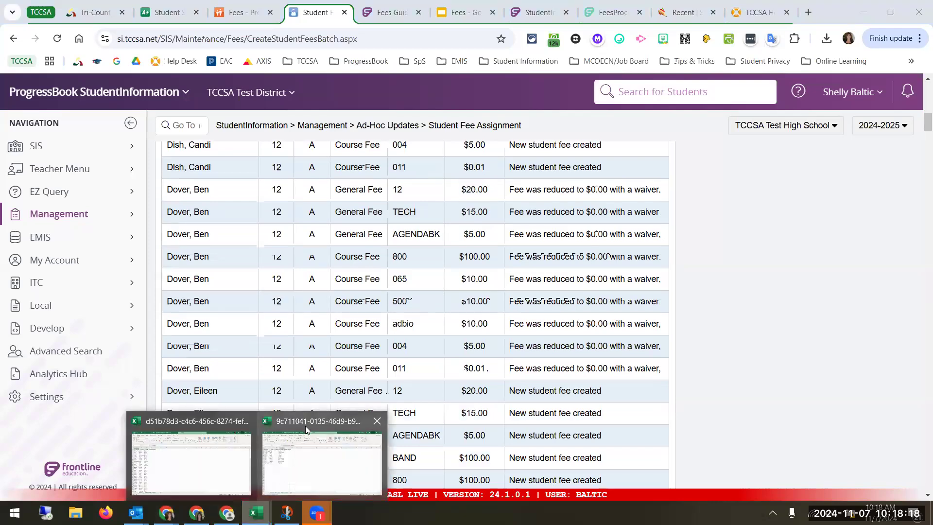
key(alt+Tab)
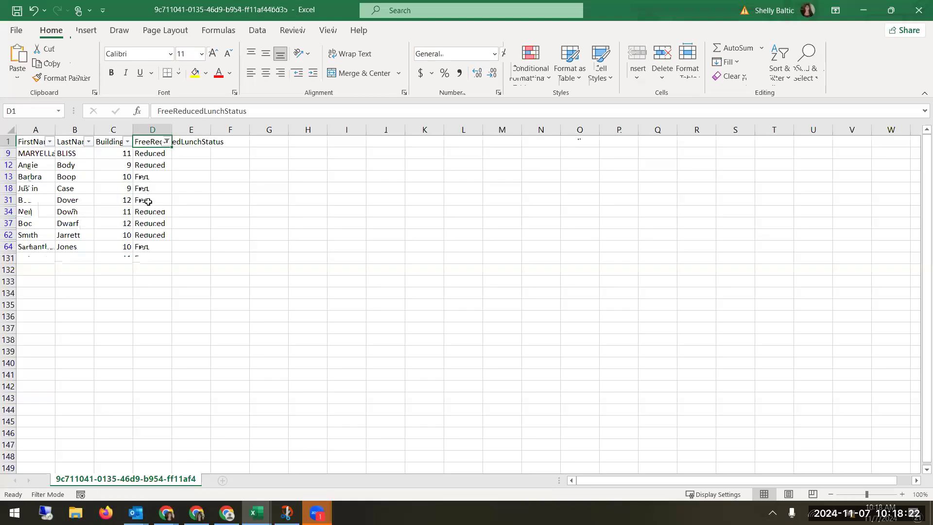
drag(146, 176, 147, 197)
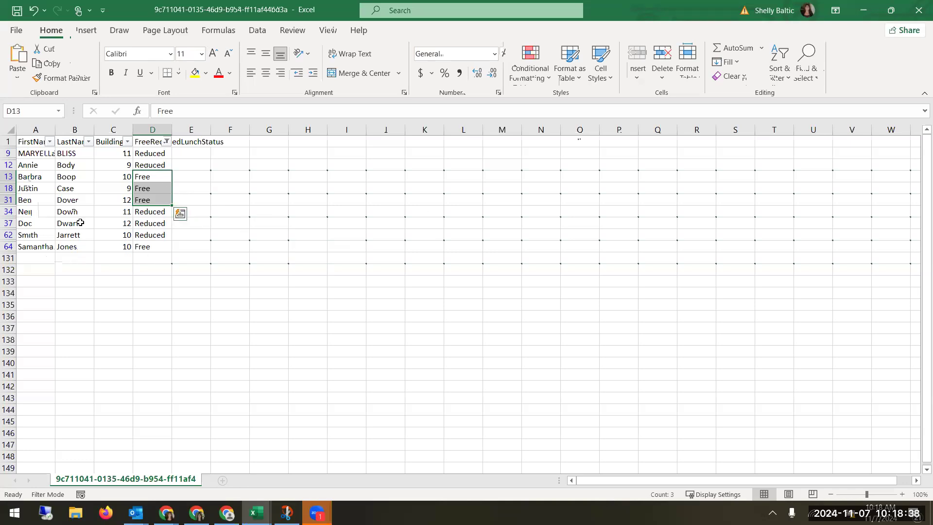
click(159, 203)
click(152, 226)
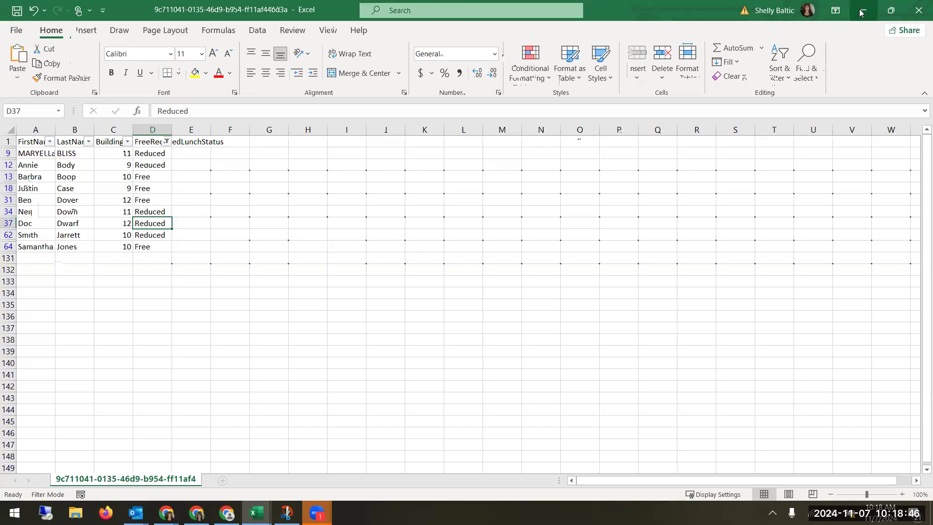
key(alt+Tab)
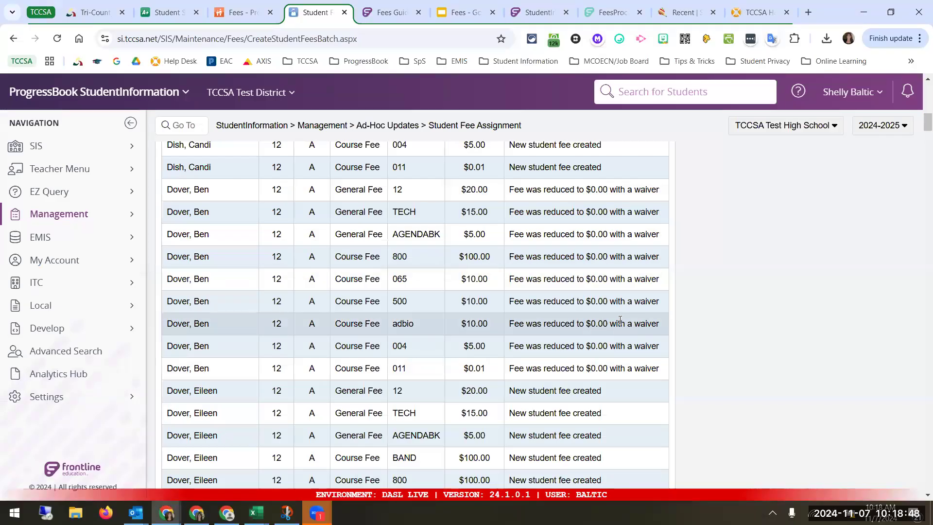
- Check the waiver reductions on the general and course fees of the grade 12 reduced-lunch student in the assignment results
scroll(620, 325, down, 6)
scroll(621, 324, down, 7)
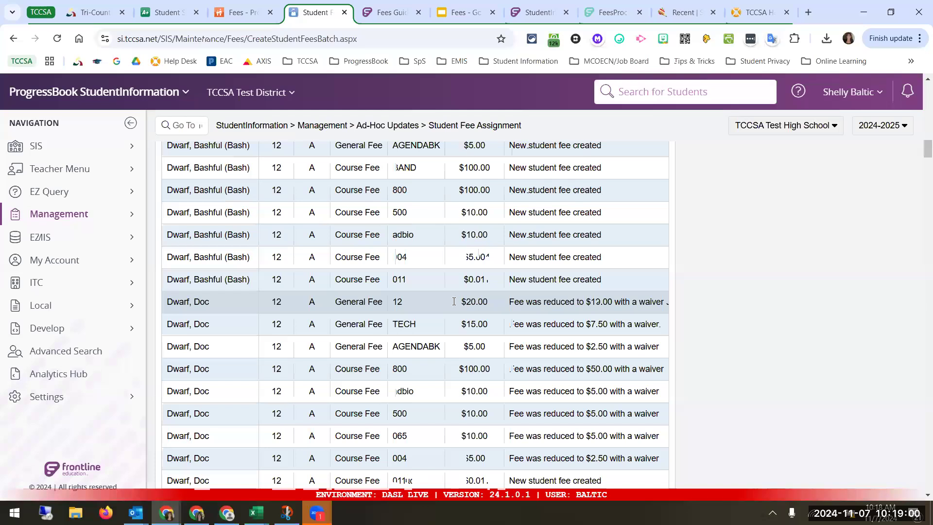
drag(506, 302, 461, 302)
click(633, 91)
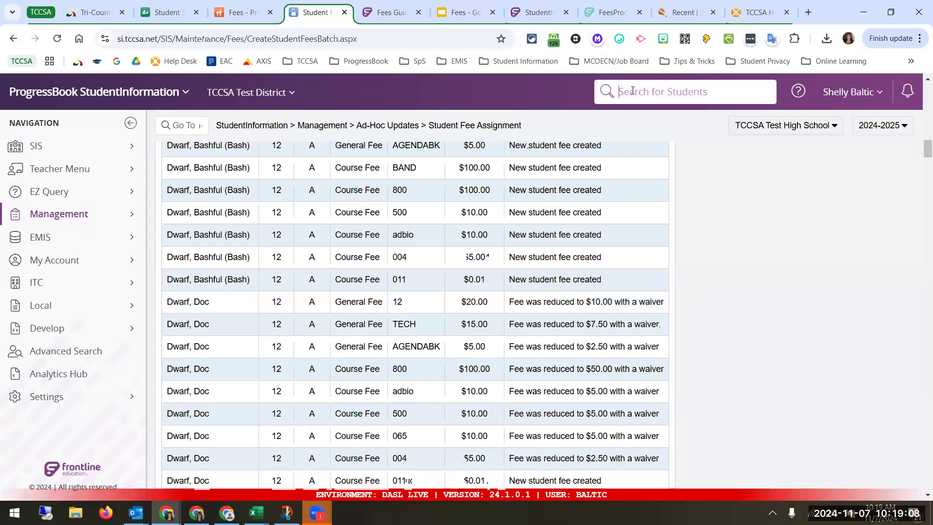
text(dwarf)
key(Return)
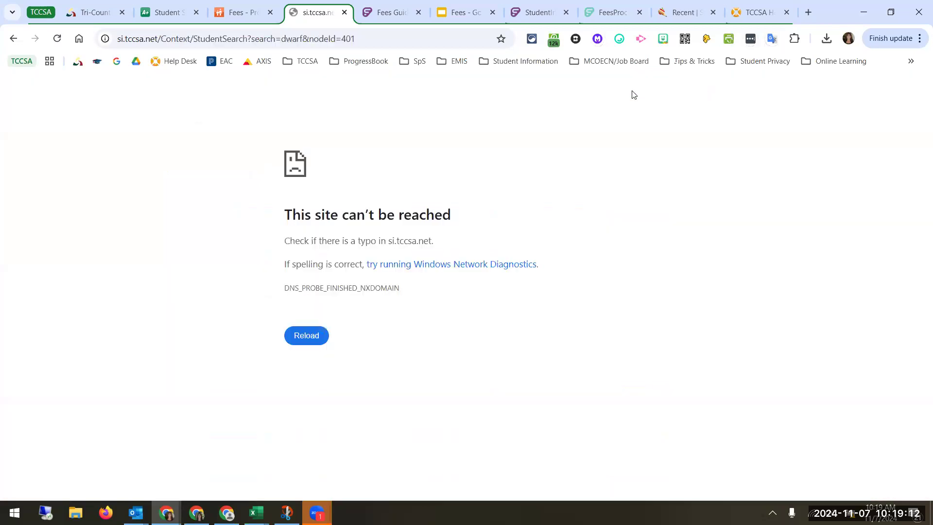
click(14, 39)
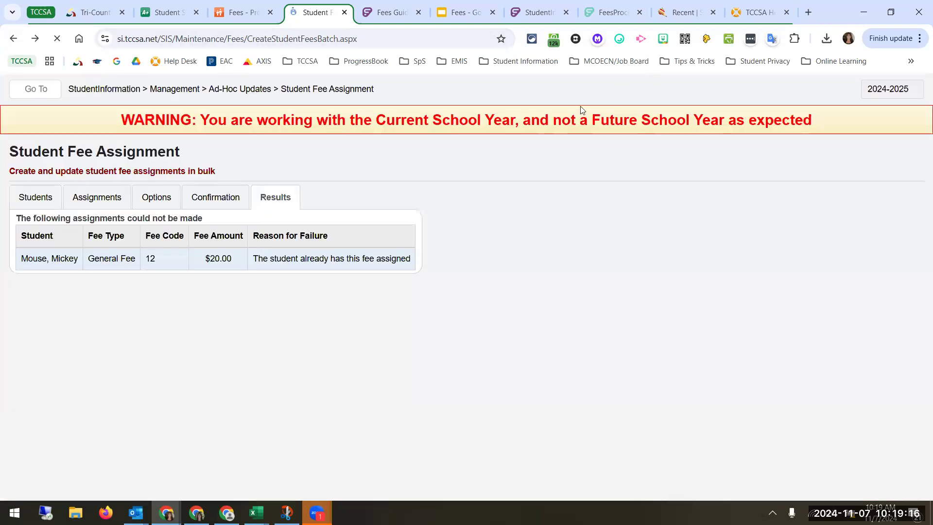
- Search for the grade 12 reduced-lunch student by last name, select the matching student and bring up that student's open fees
scroll(697, 152, up, 20)
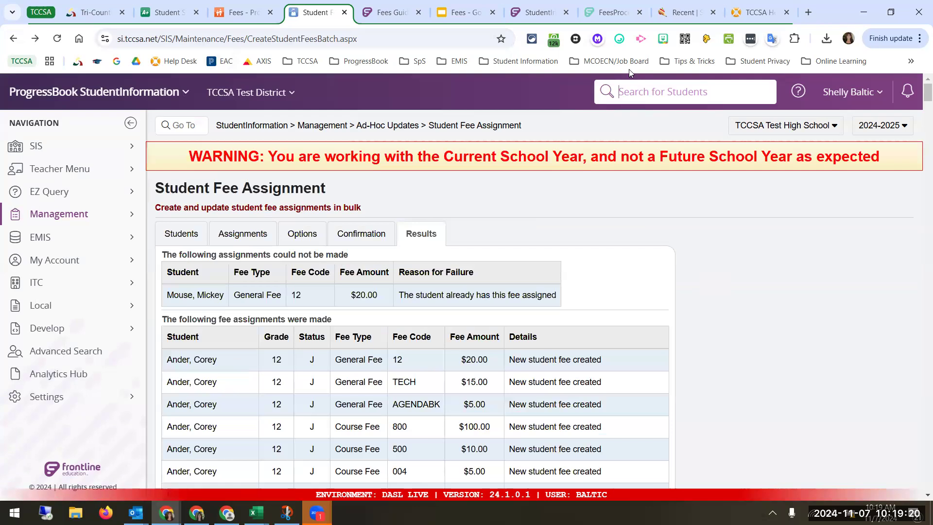
text(dwarf)
key(Return)
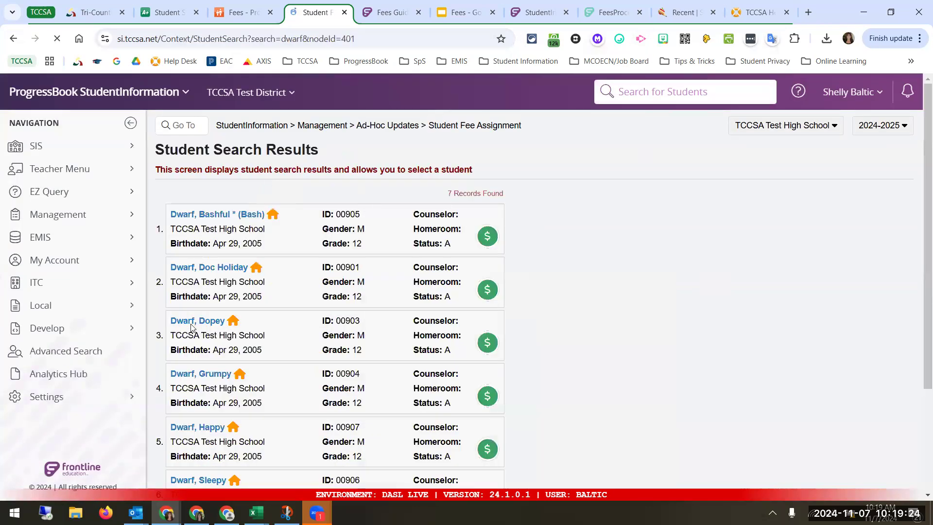
click(215, 273)
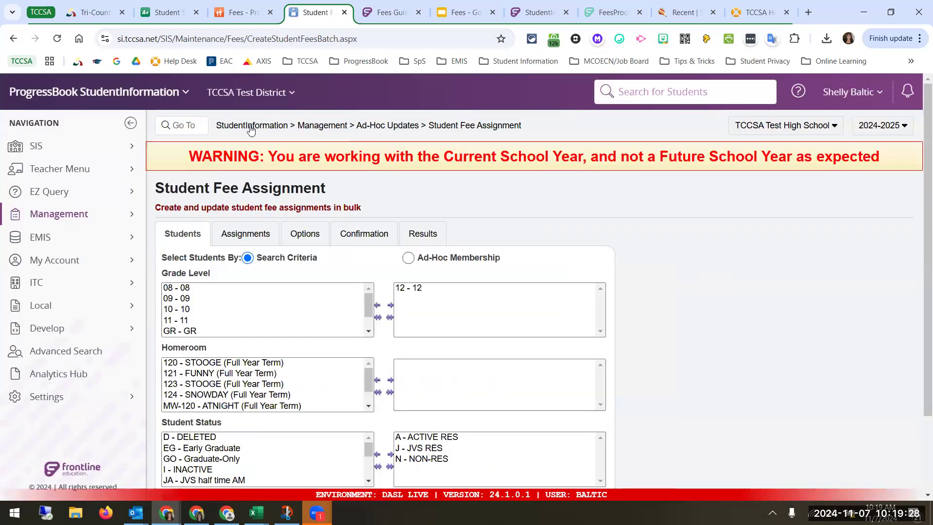
click(265, 130)
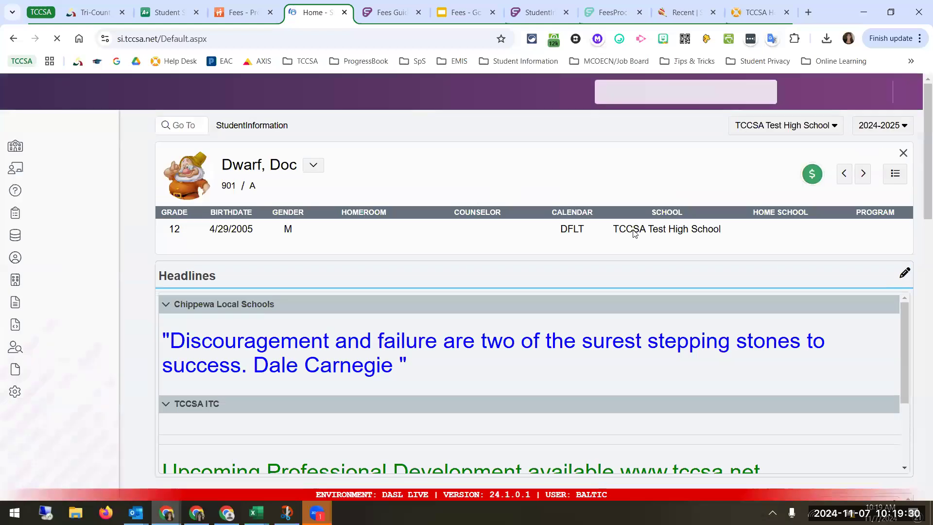
click(813, 176)
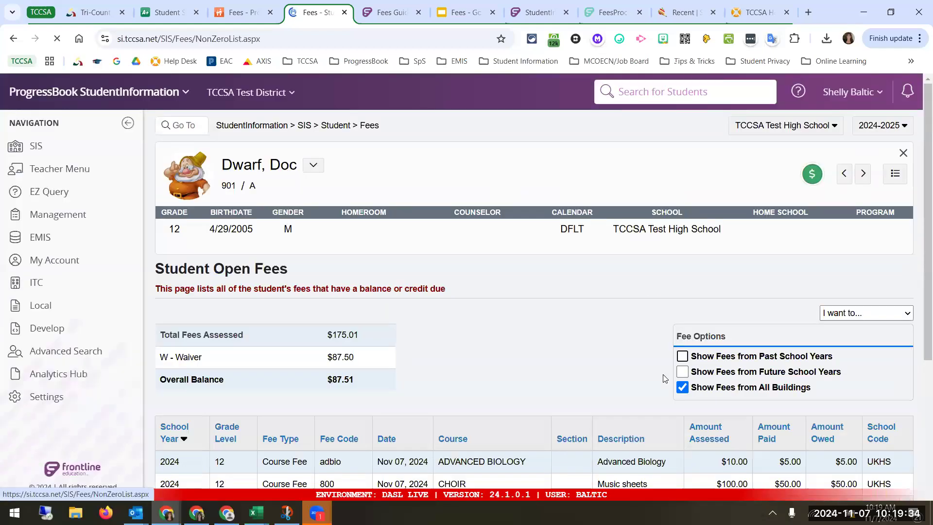
- Review the student's assessed, paid and owed fee amounts, and inspect the automatic waivers in the fee details
scroll(665, 379, down, 3)
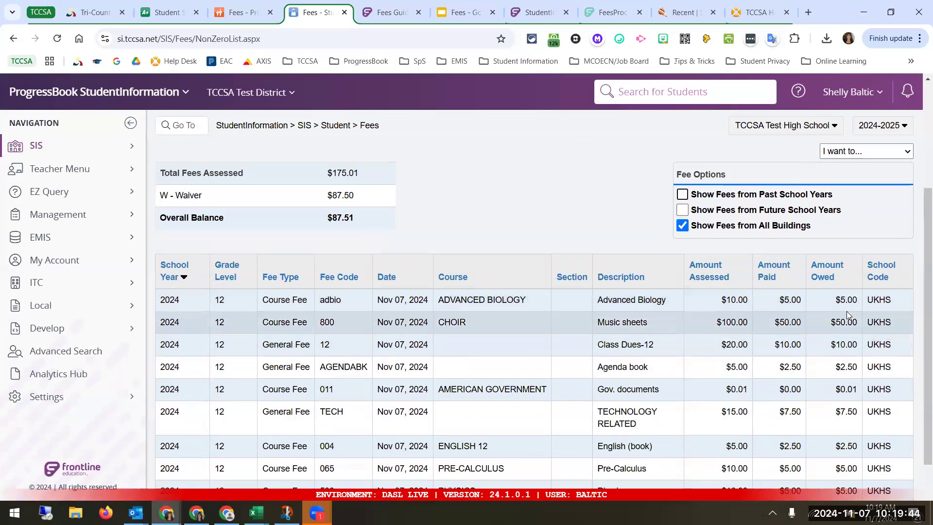
click(843, 152)
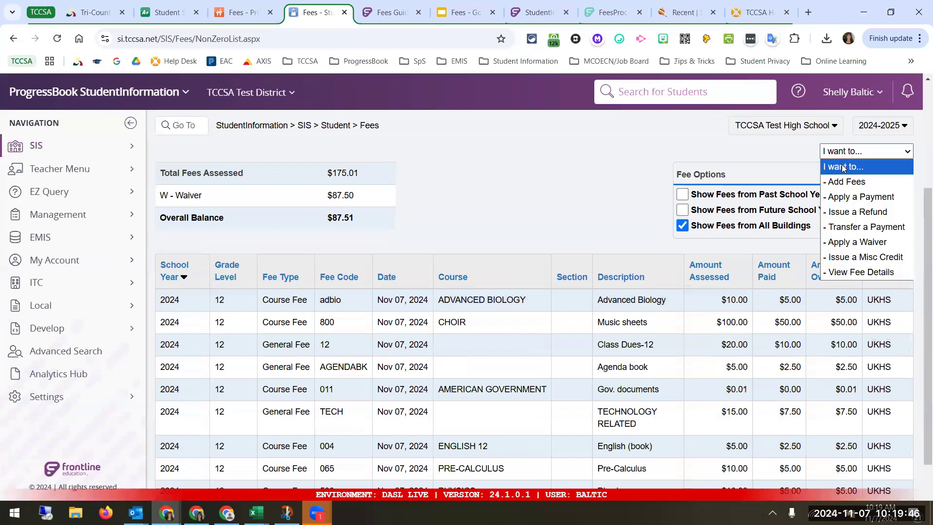
click(858, 271)
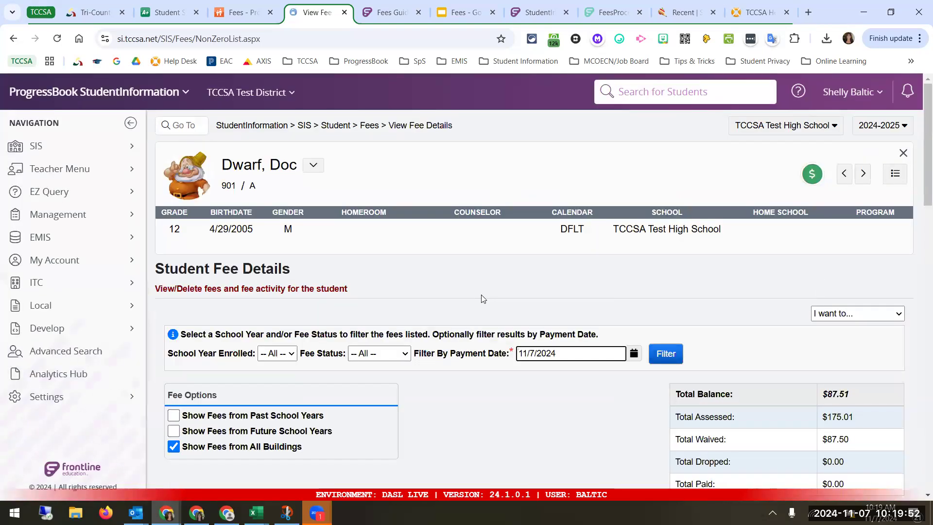
scroll(481, 298, down, 5)
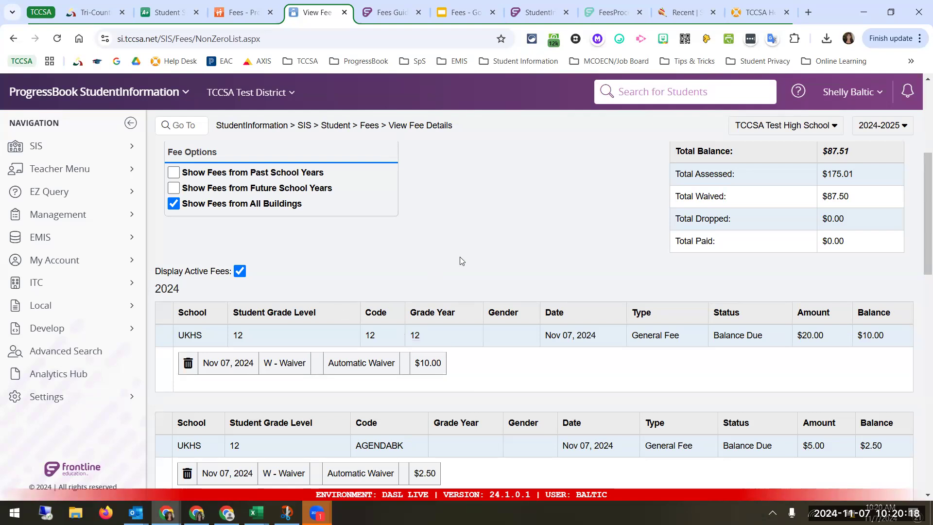
- Search for another grade 12 student by last name and select the third student in the search results
scroll(462, 261, up, 5)
click(665, 92)
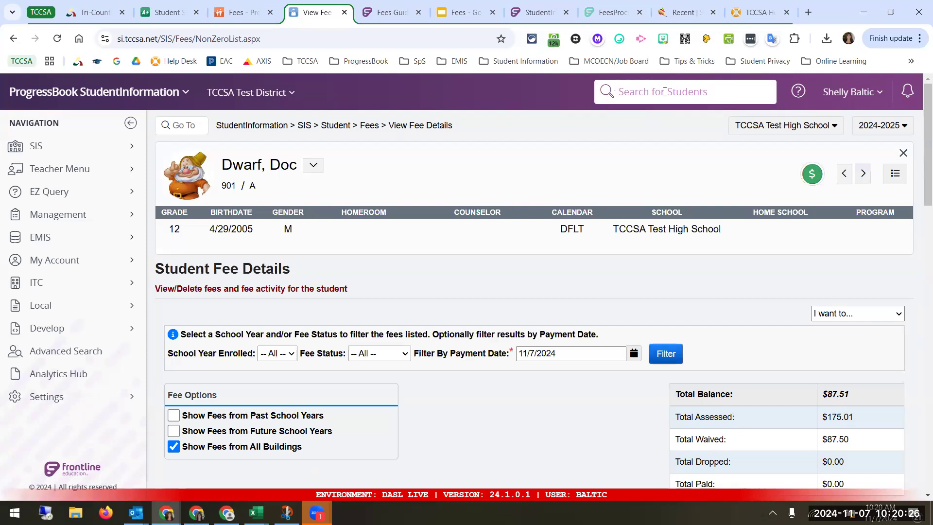
text(doc)
key(Return)
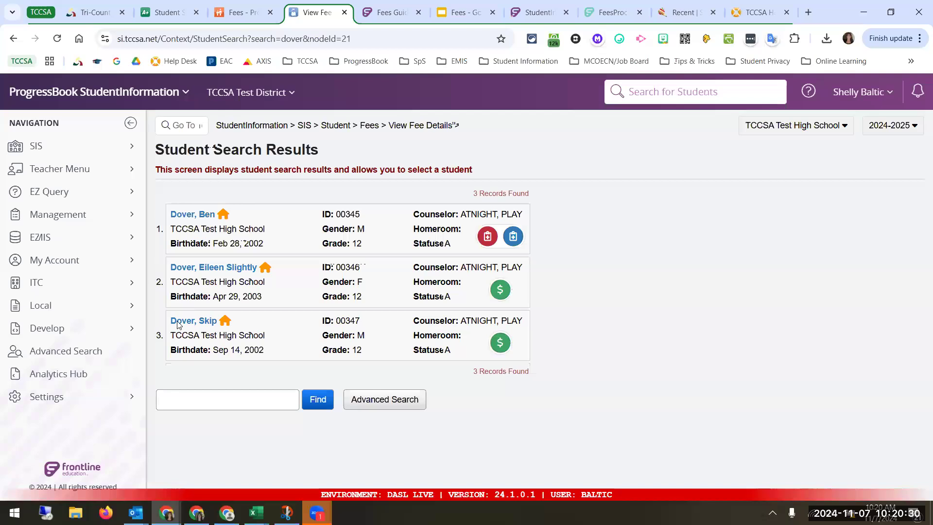
click(193, 323)
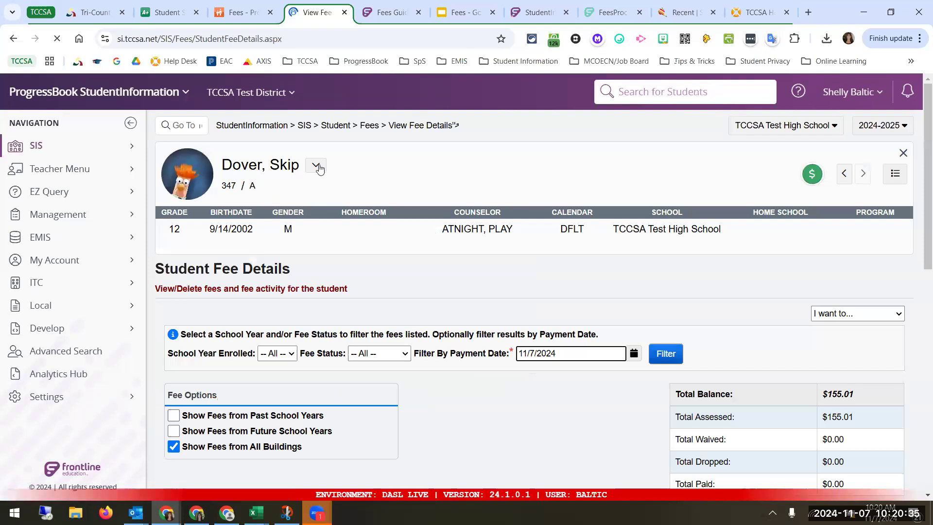
- Open the student's profile for editing and check the free/reduced lunch status in the current FD attributes
click(316, 166)
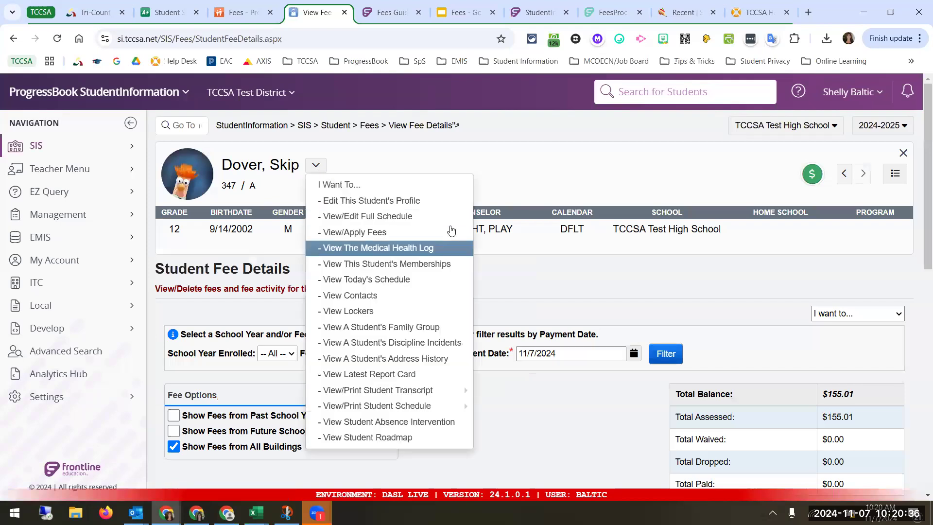
click(420, 209)
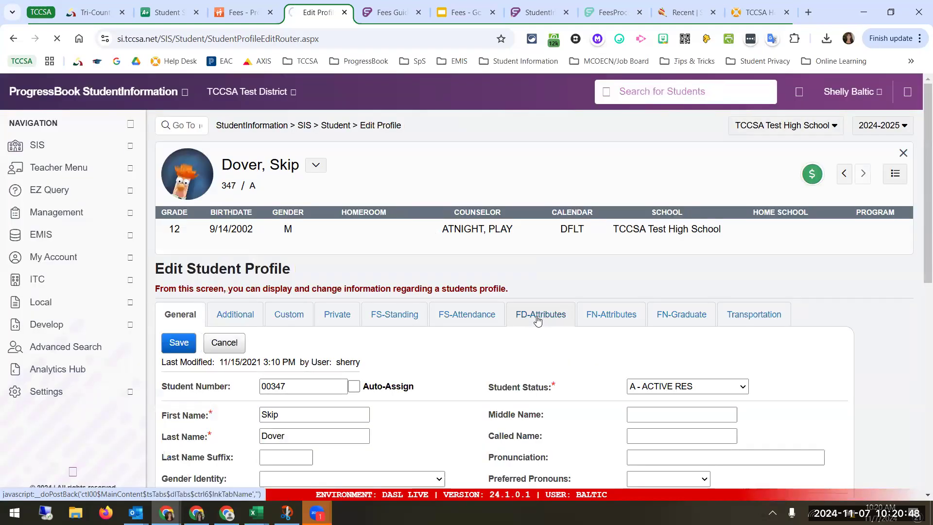
click(537, 319)
scroll(505, 233, down, 4)
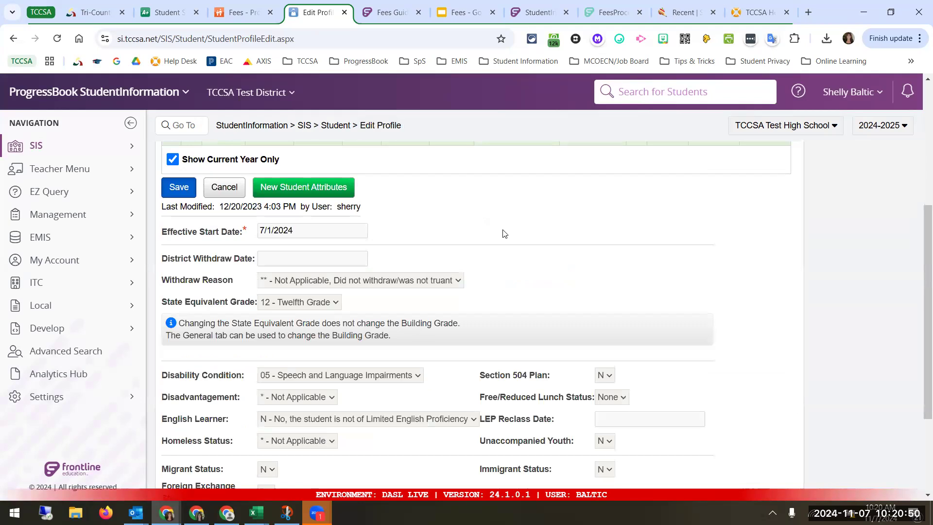
scroll(505, 234, up, 3)
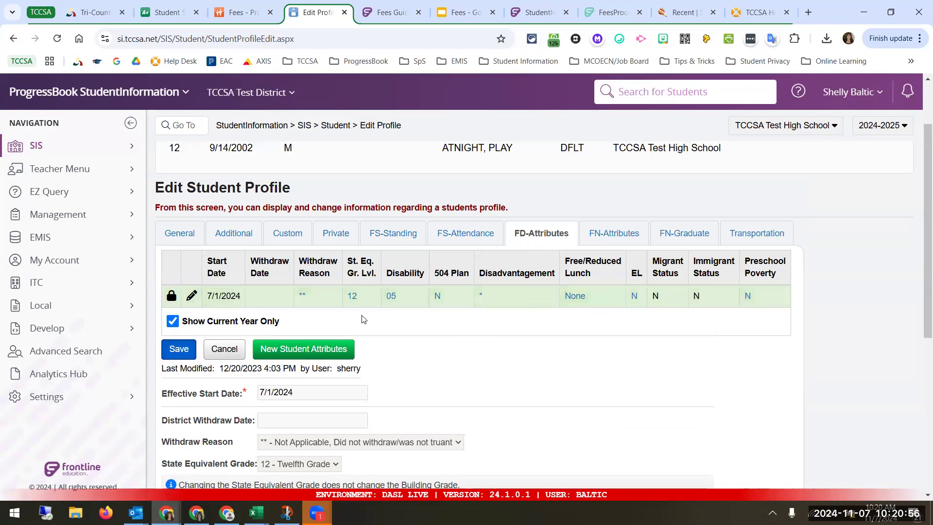
- Start a new FD student attributes record with an effective start date of 11/01/2024
scroll(363, 316, down, 2)
click(282, 271)
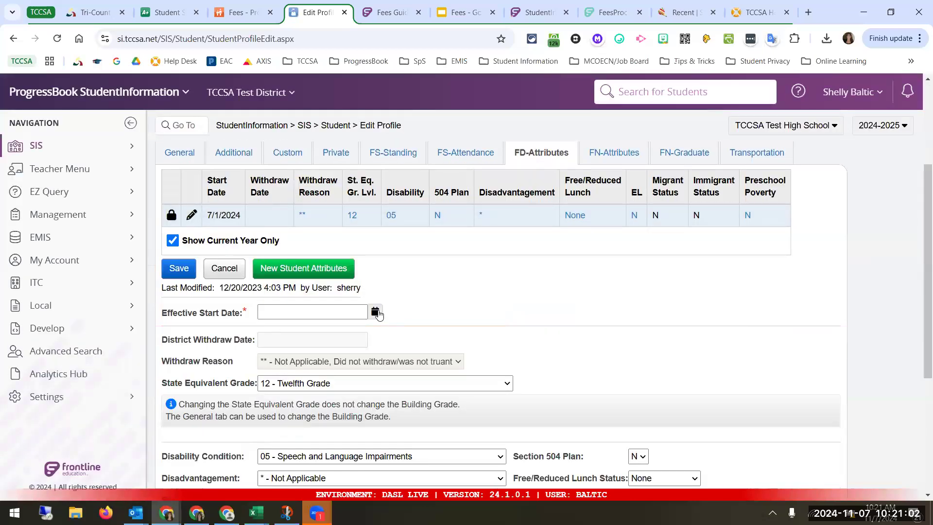
click(375, 312)
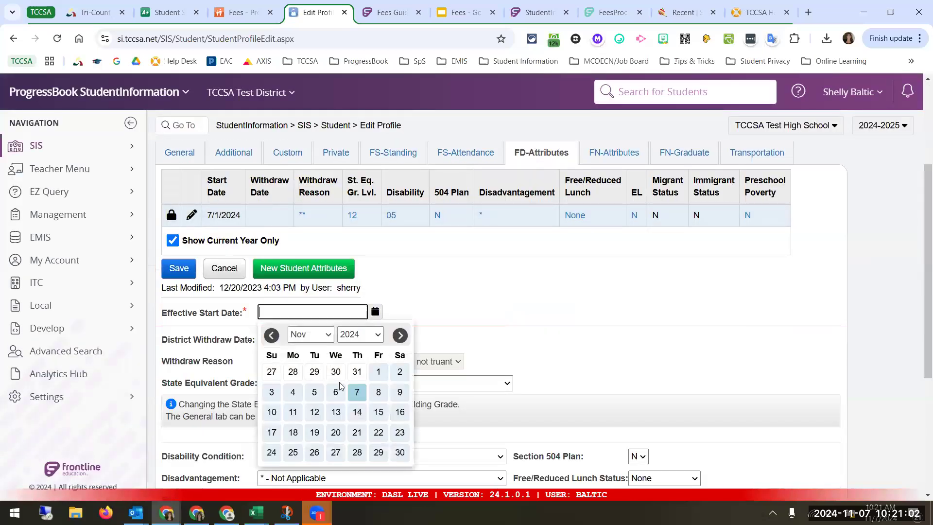
click(375, 372)
- Set Disadvantagement to 1 - Economic Disadvantagement and Free/Reduced Lunch Status to Reduced in the new attributes record
scroll(321, 365, down, 2)
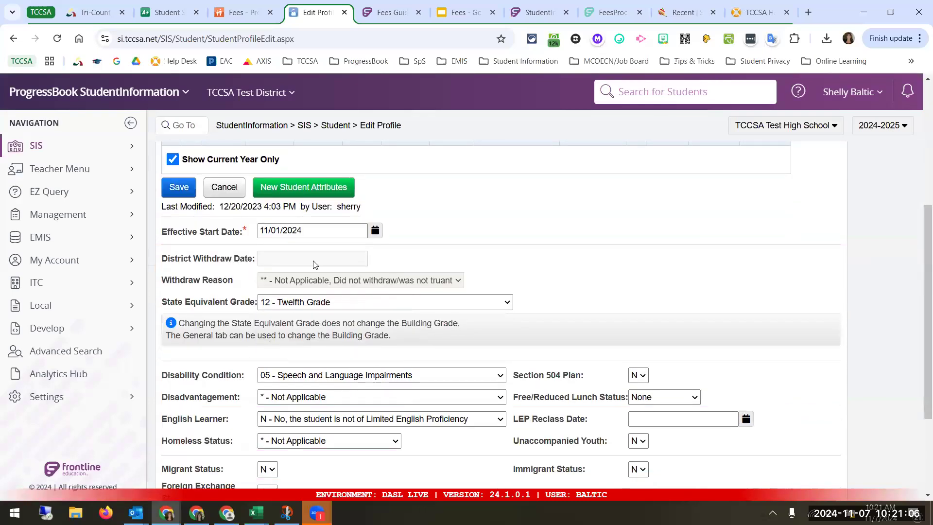
scroll(319, 270, down, 2)
click(285, 316)
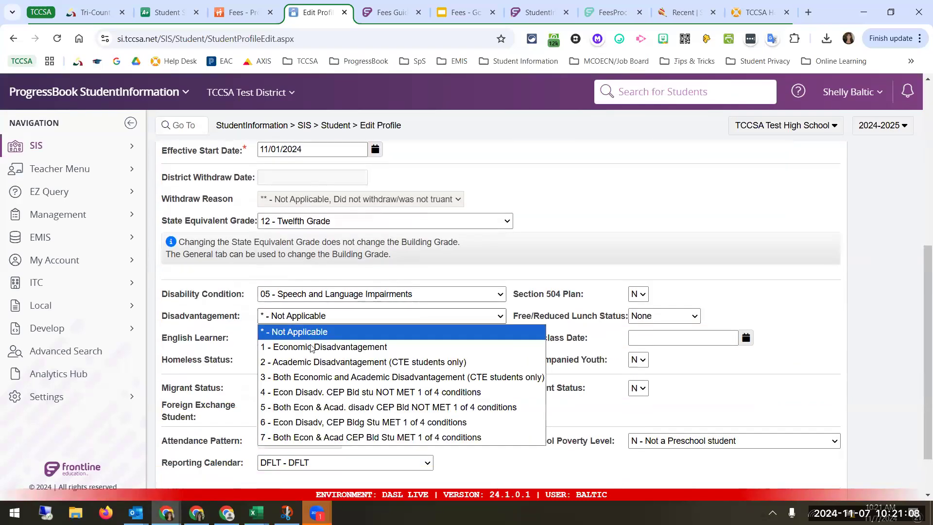
click(313, 347)
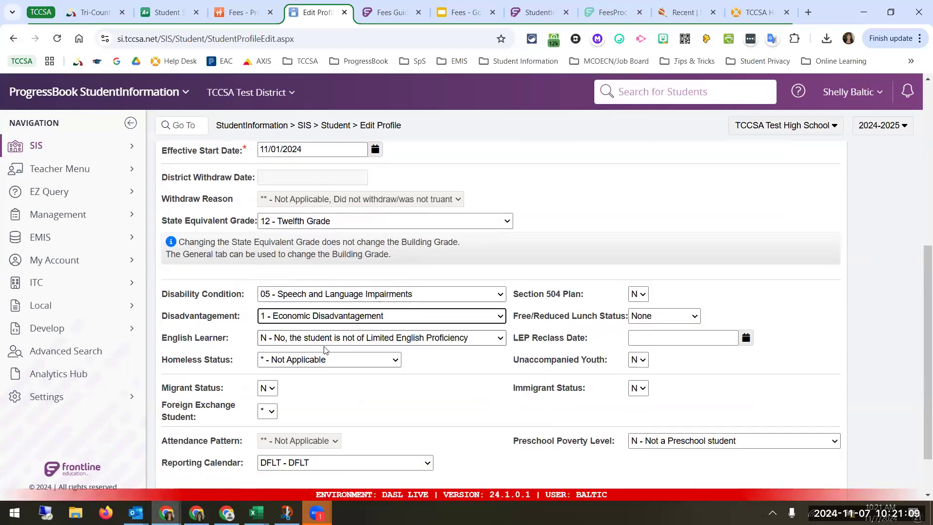
click(658, 317)
click(669, 347)
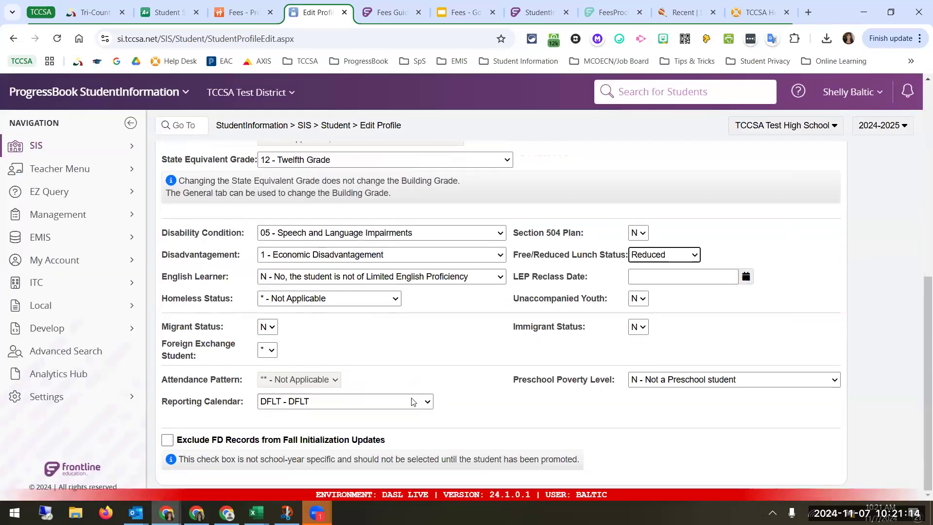
- Save the new FD attributes record and go to the student's open fees
scroll(486, 364, up, 7)
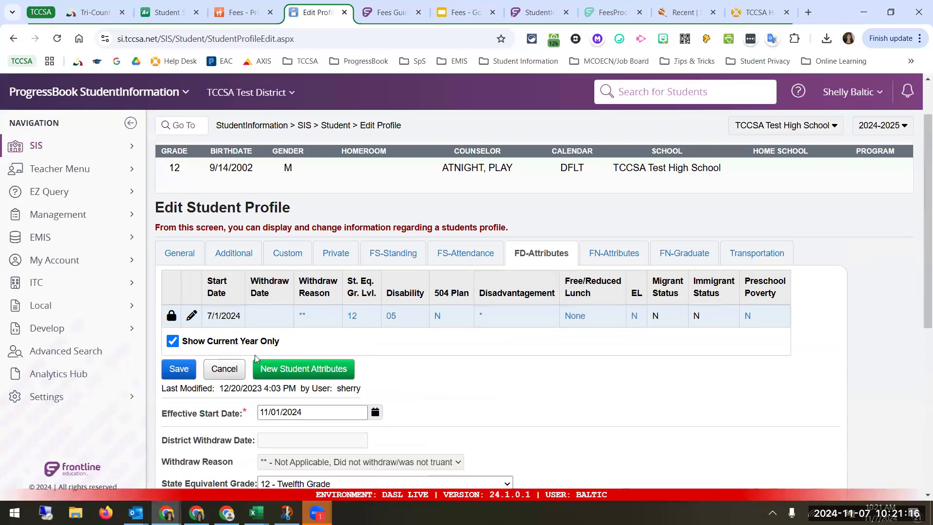
click(279, 372)
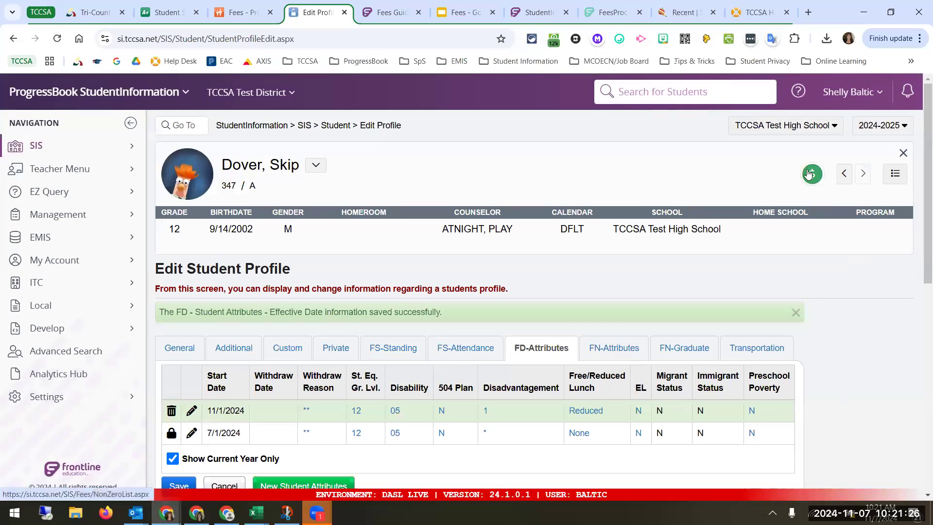
click(810, 174)
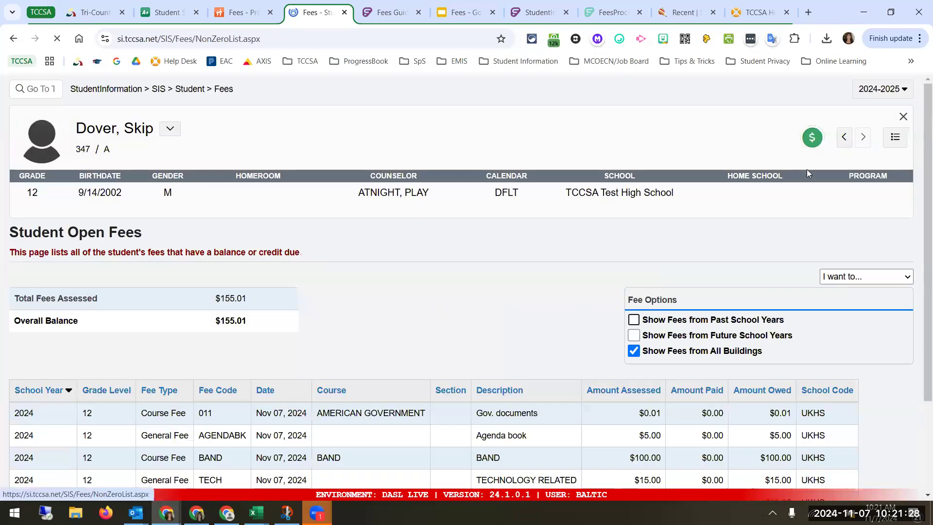
- Check the student's open fees before waivers and go to the bulk Student Fee Assignment page
scroll(779, 314, down, 3)
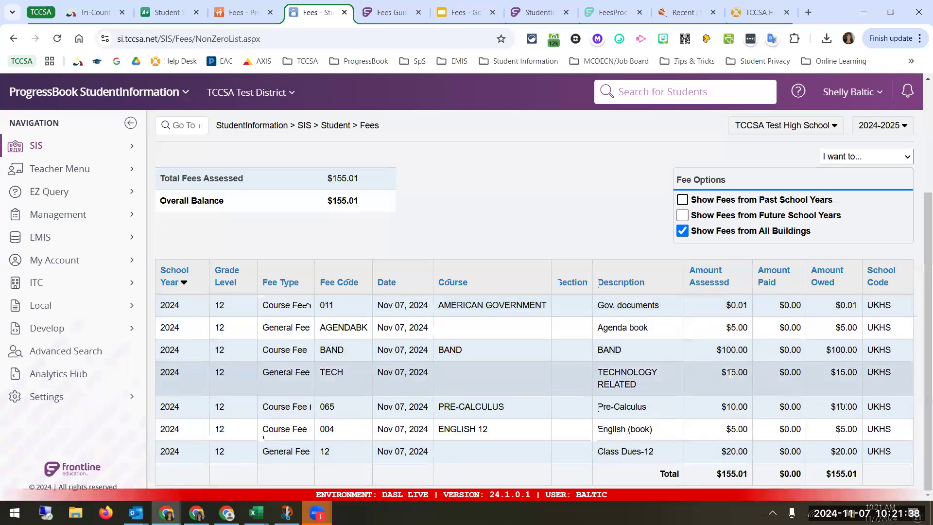
scroll(730, 374, up, 3)
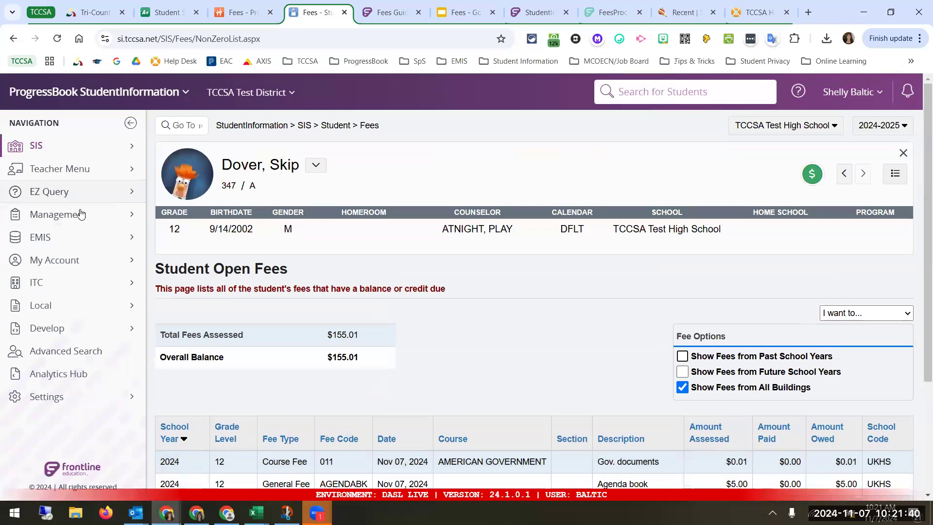
click(81, 214)
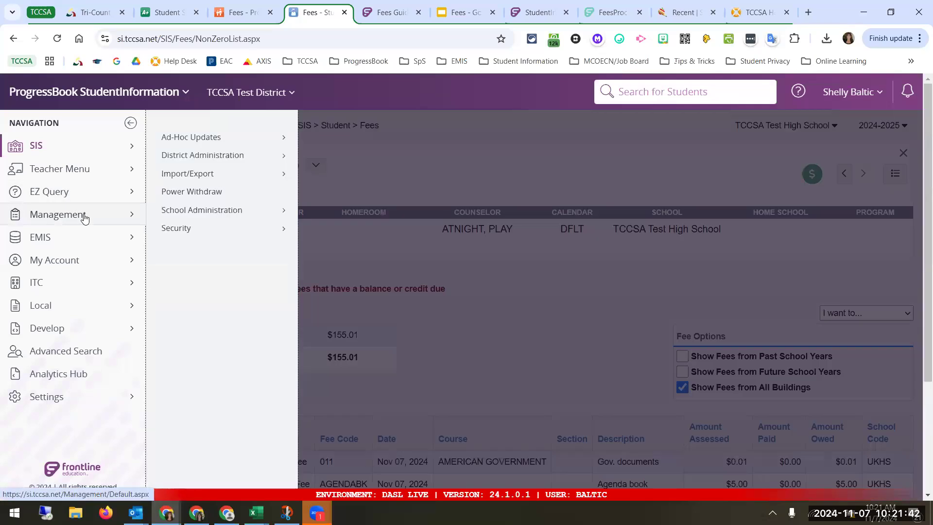
click(265, 138)
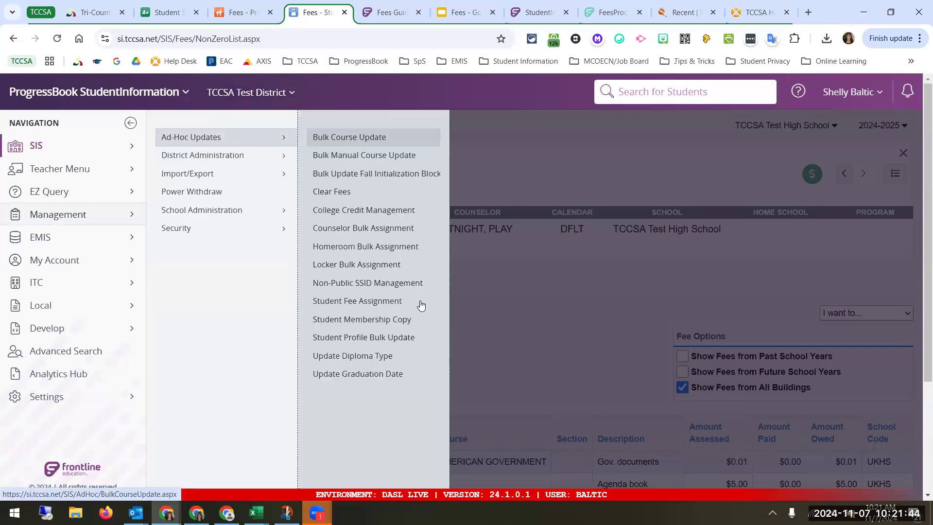
click(414, 299)
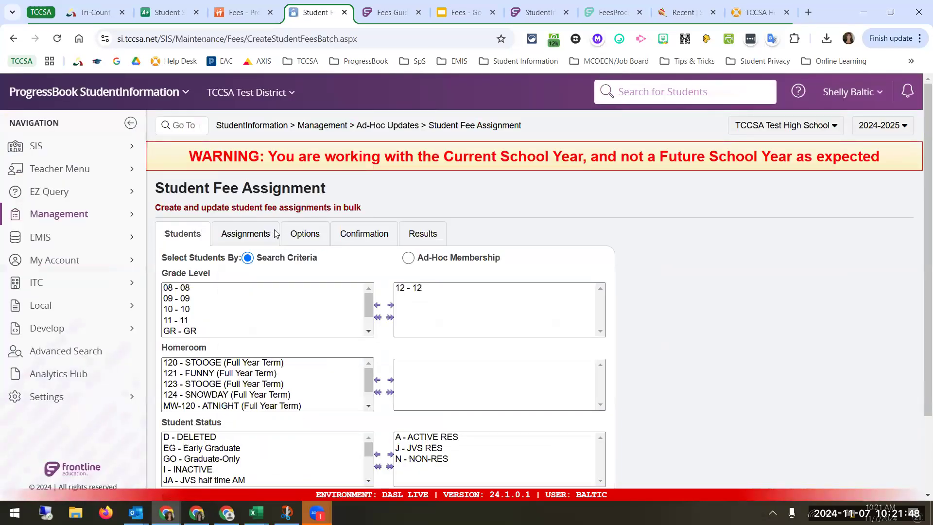
- Run the bulk assignment for grade 12 general and course fees with existing fee handling set to Apply All Waviers
scroll(273, 243, down, 2)
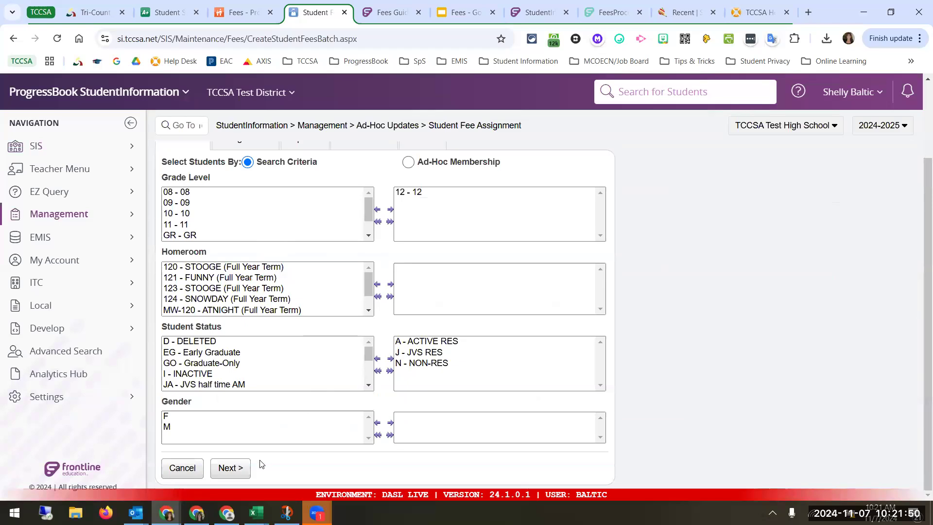
click(245, 468)
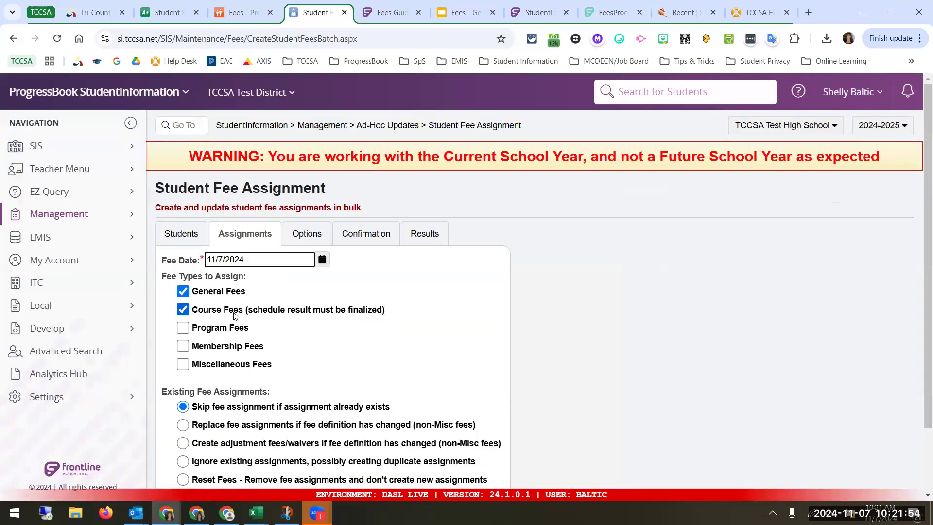
scroll(238, 311, down, 2)
click(184, 439)
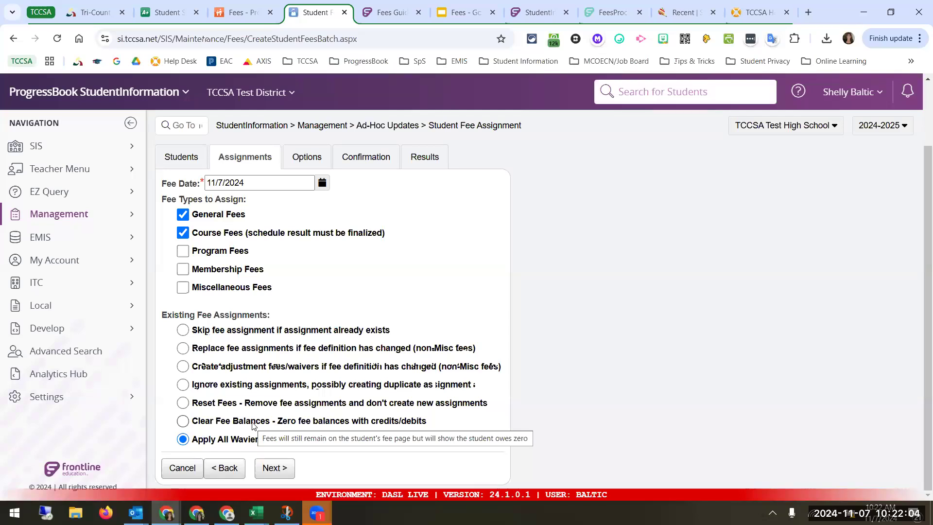
click(287, 468)
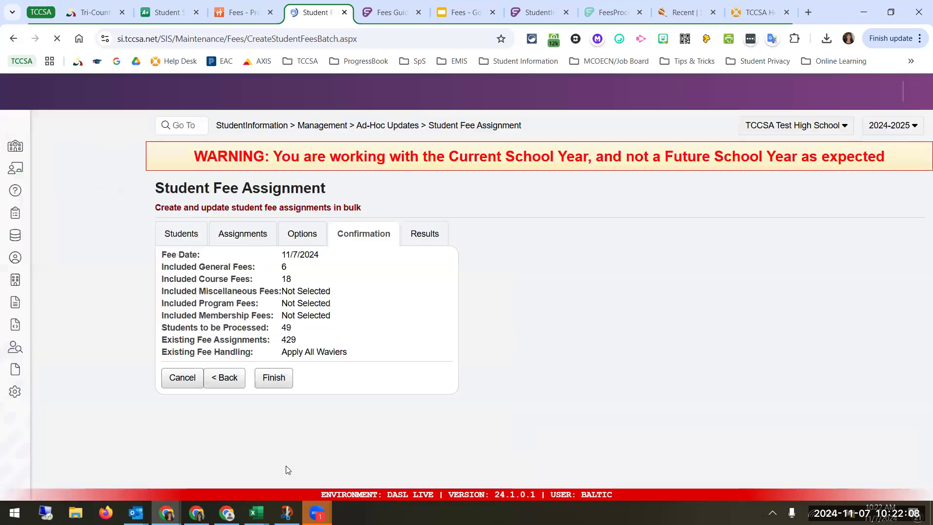
click(270, 383)
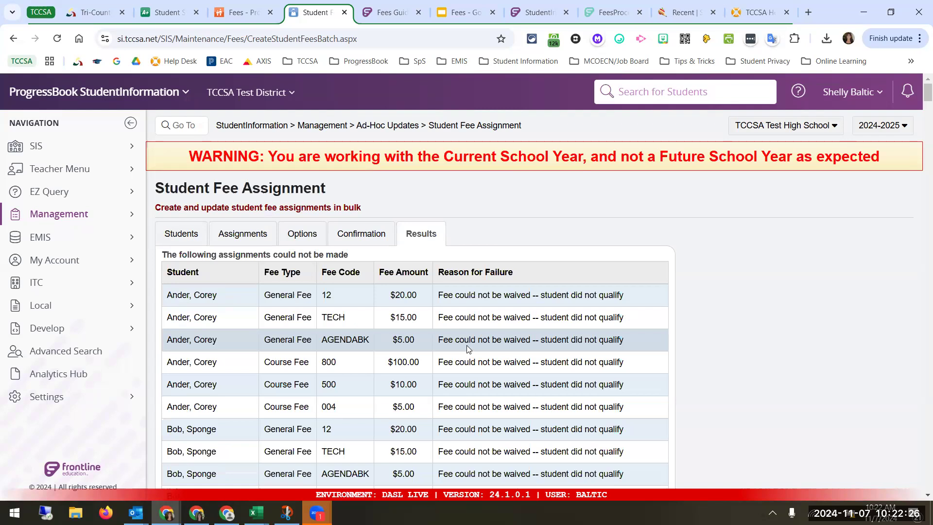
- Examine the assignments that could not be made and their reasons for failure, including the reduced-lunch student's entries
scroll(467, 346, down, 15)
scroll(467, 344, up, 2)
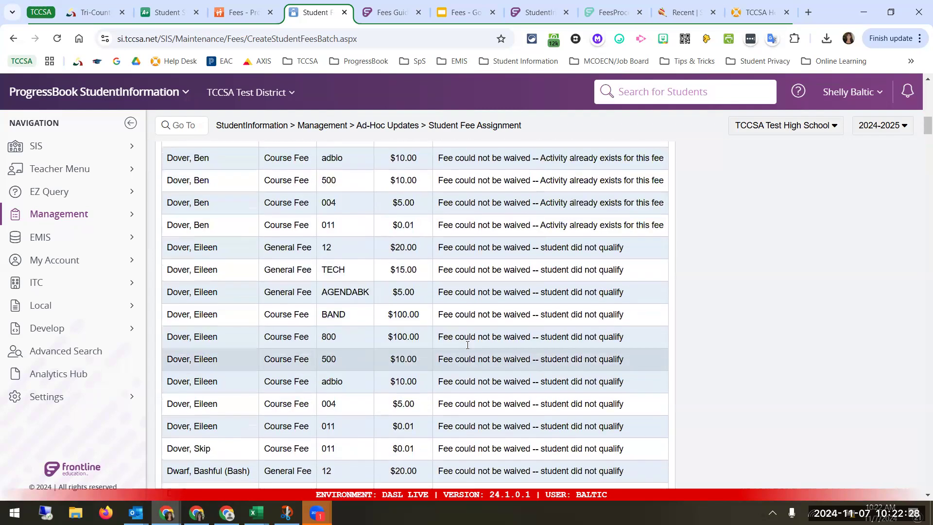
scroll(468, 345, up, 3)
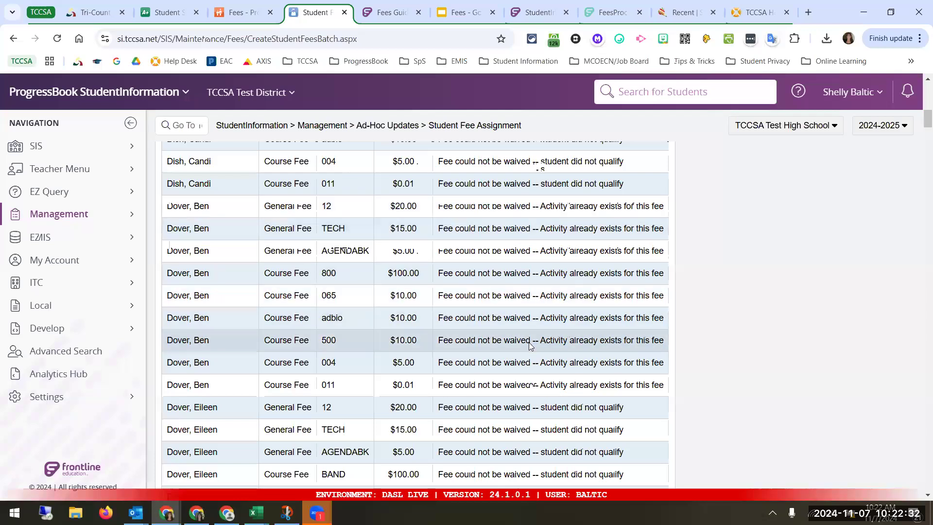
scroll(529, 345, down, 12)
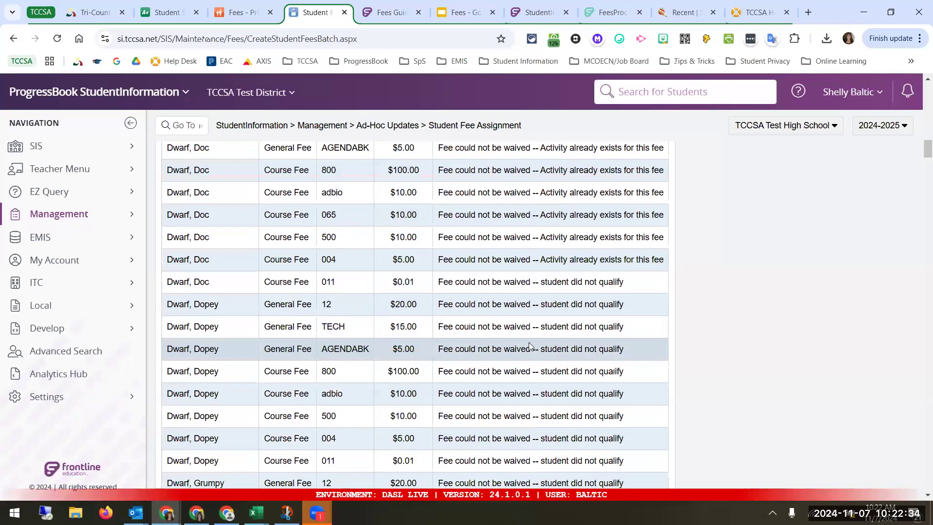
scroll(529, 345, down, 10)
scroll(530, 345, down, 5)
scroll(530, 346, up, 15)
scroll(531, 346, up, 10)
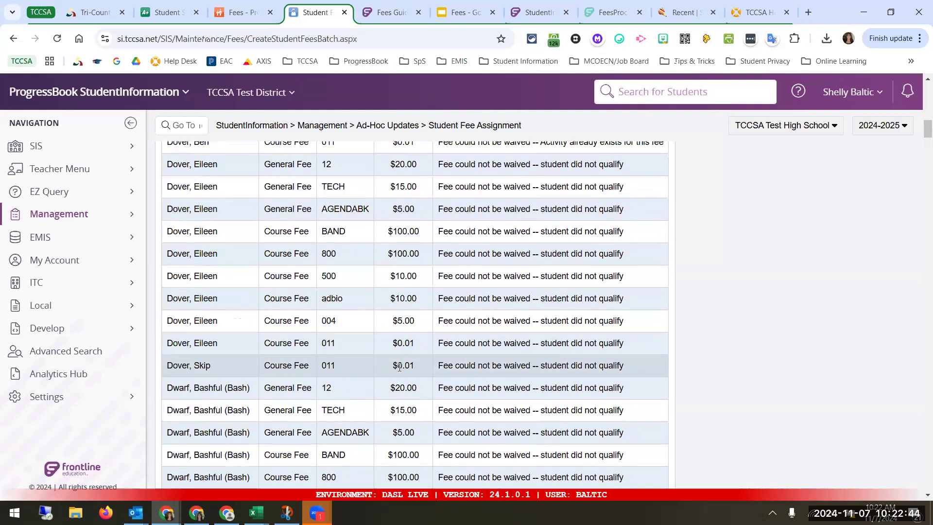
scroll(577, 370, up, 15)
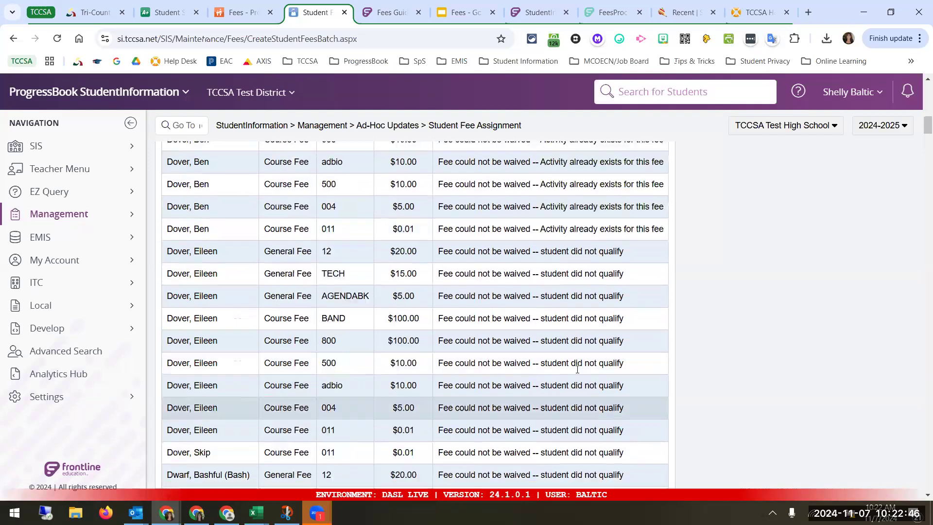
scroll(459, 276, up, 7)
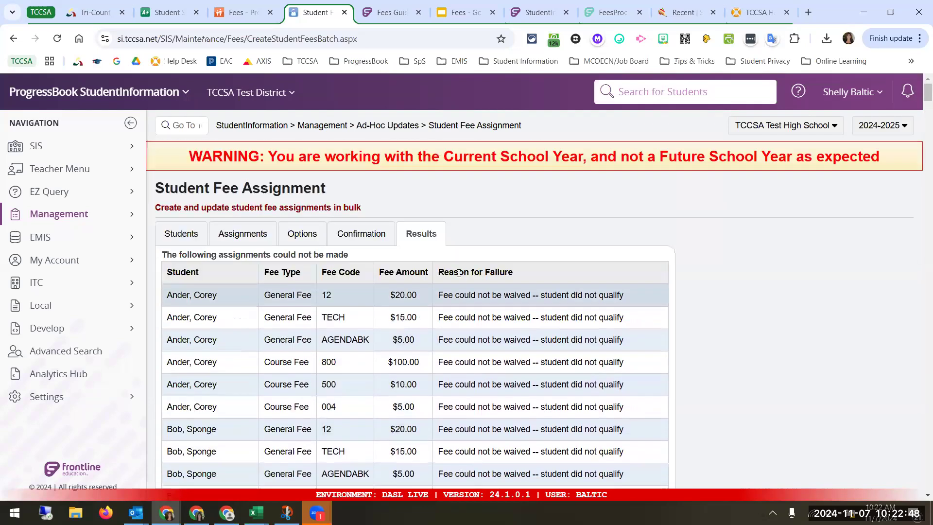
- Examine the list of fee assignments that were made, at the end of the assignment results
scroll(608, 399, down, 14)
scroll(607, 399, down, 15)
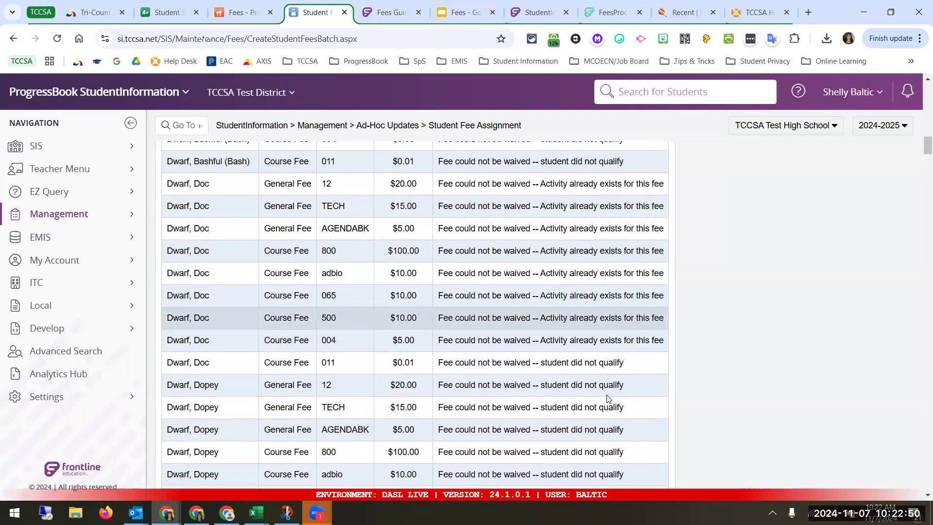
scroll(920, 168, down, 20)
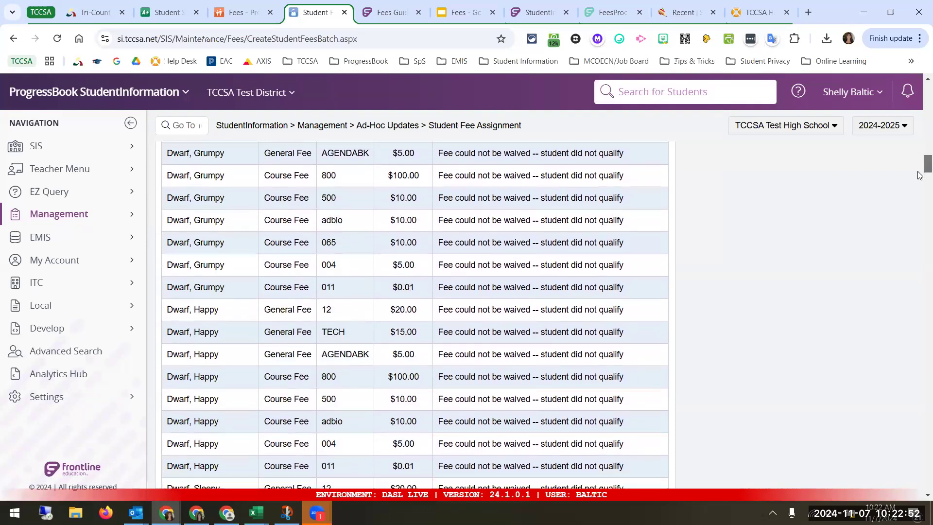
scroll(921, 346, down, 20)
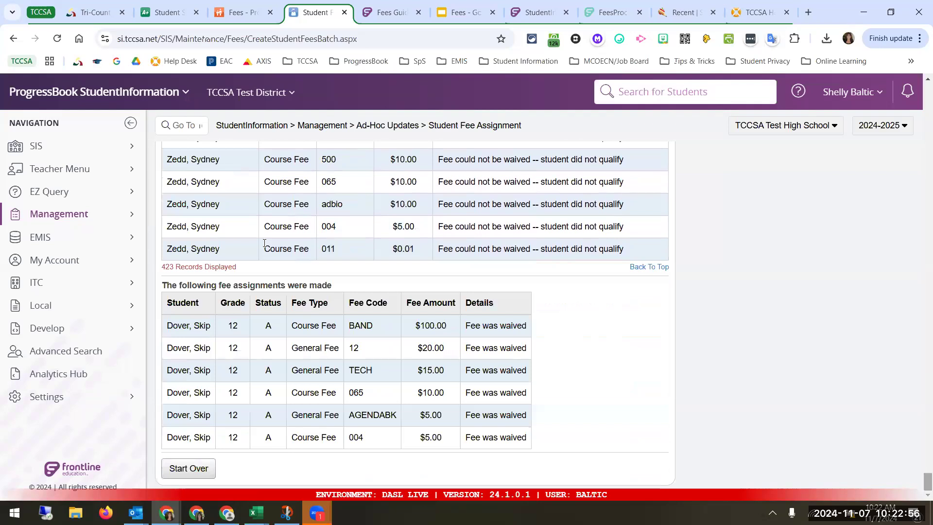
drag(174, 287, 332, 287)
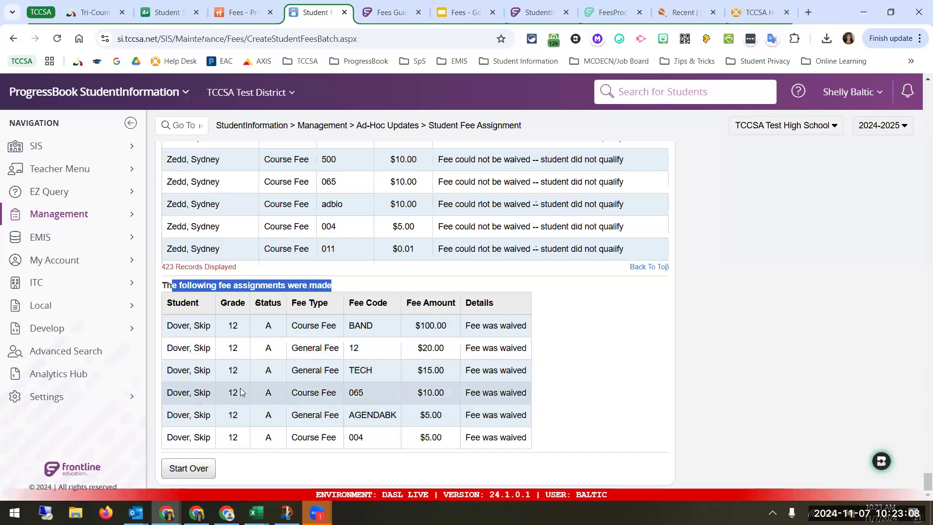
- Search for the reduced-lunch student by last name and review the waived and owed amounts in their open fees
scroll(478, 258, up, 10)
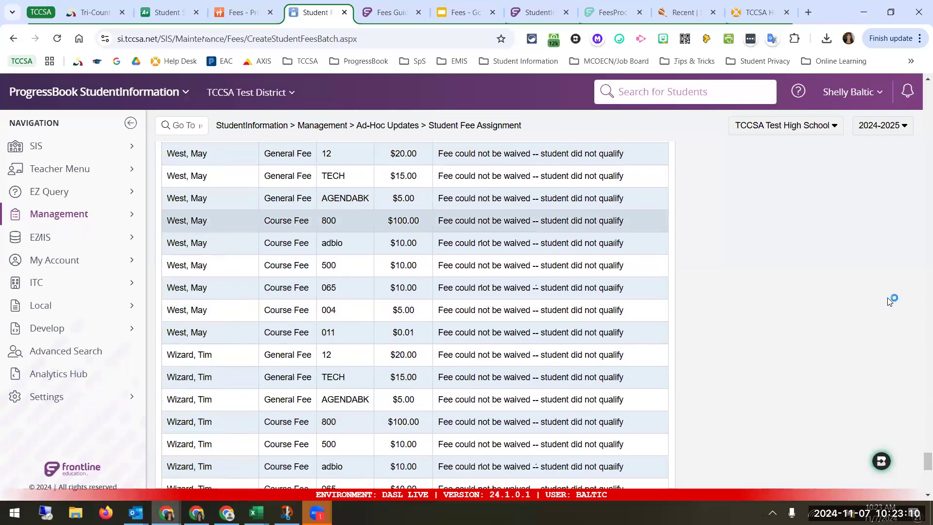
click(634, 97)
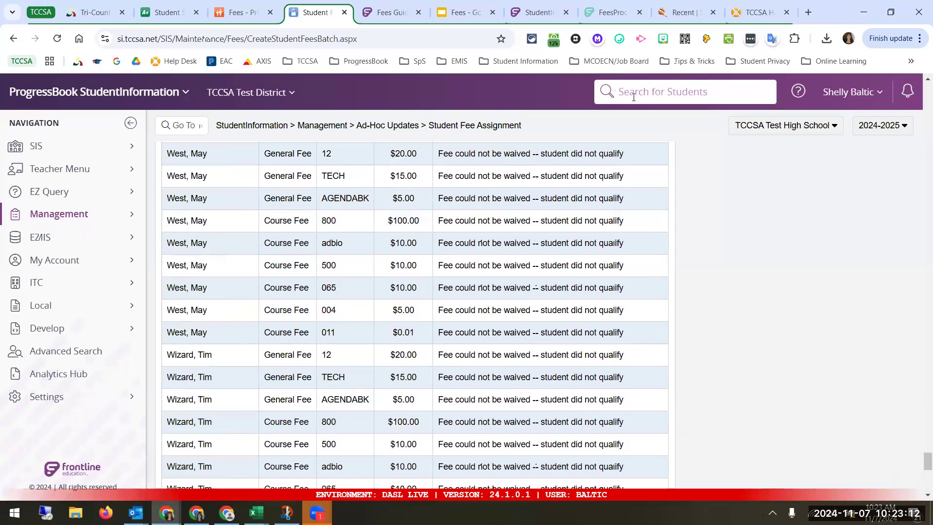
text(chase)
key(Return)
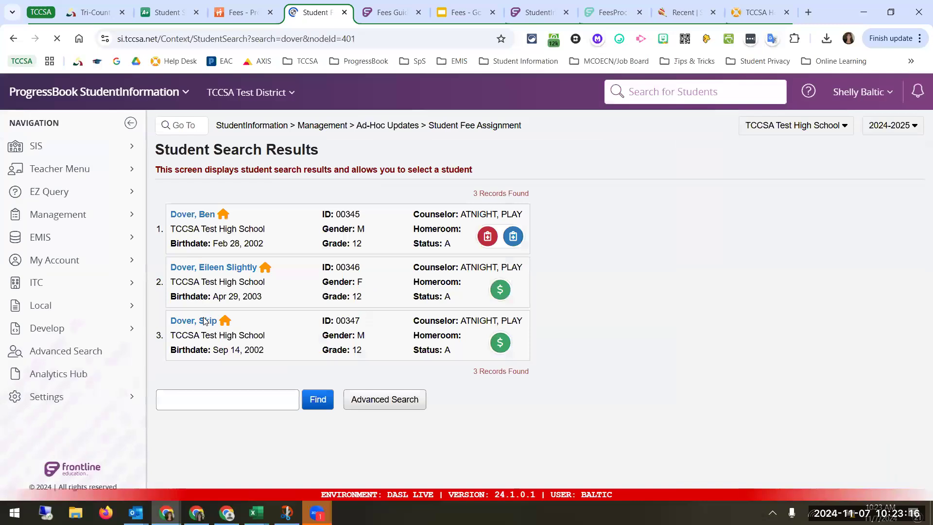
click(205, 321)
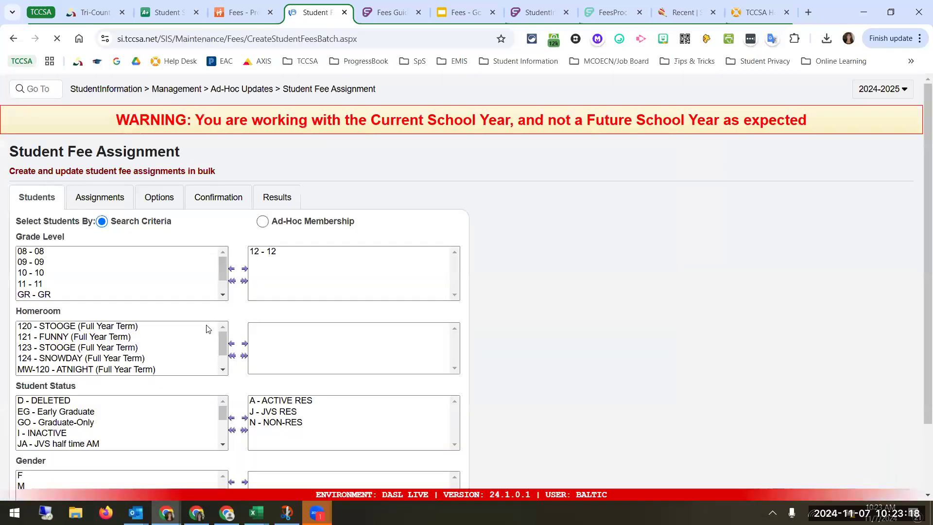
click(274, 127)
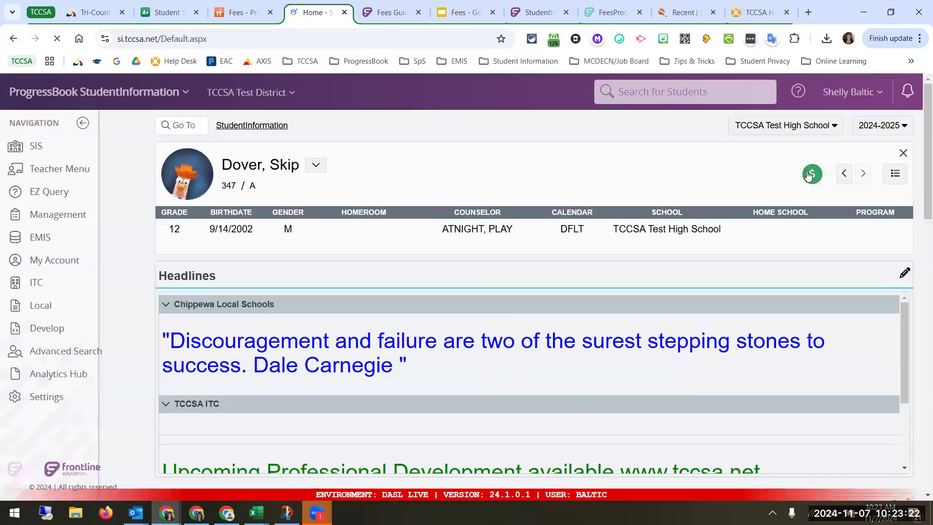
click(810, 174)
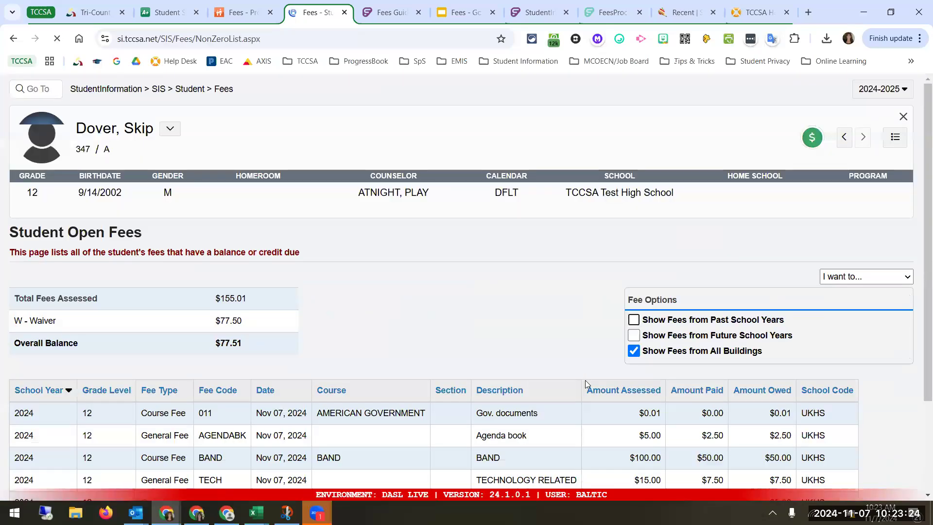
scroll(778, 321, down, 3)
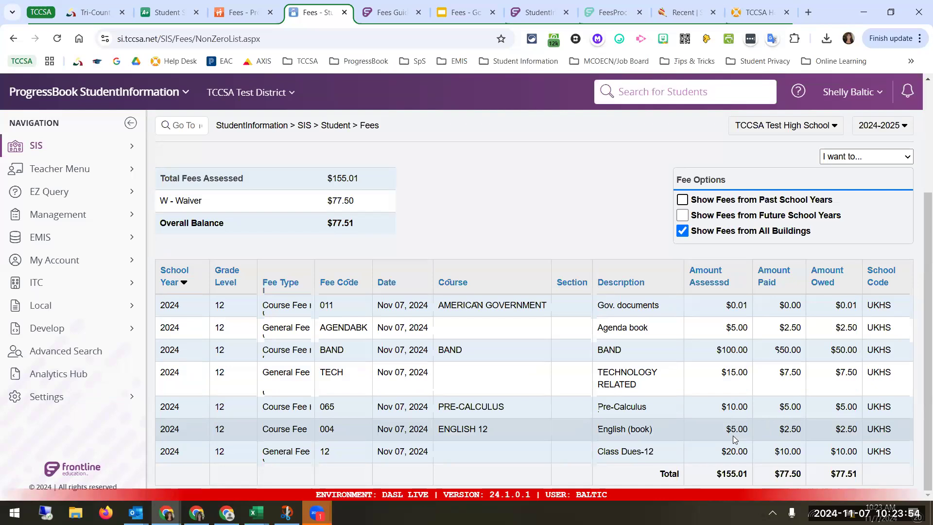
scroll(733, 436, up, 3)
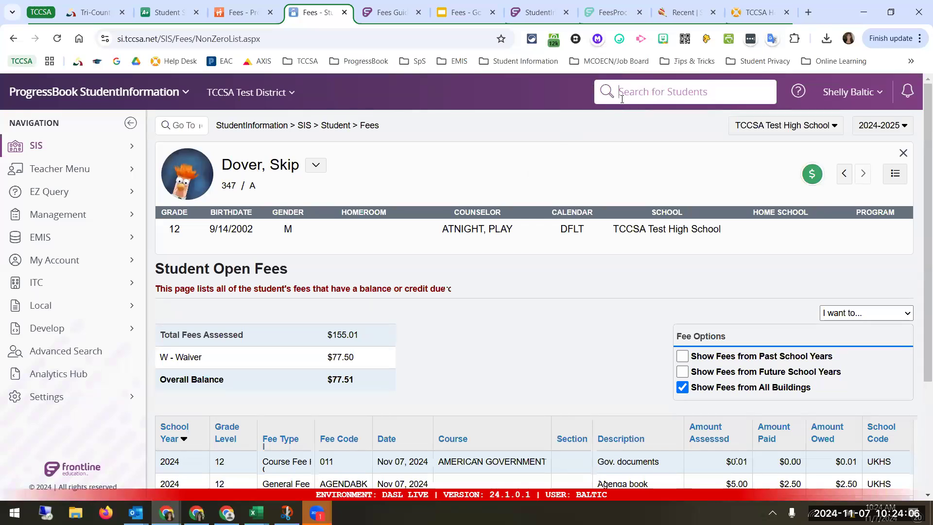
- Search for the grade 10 student by last name and review their open fees
text(sk)
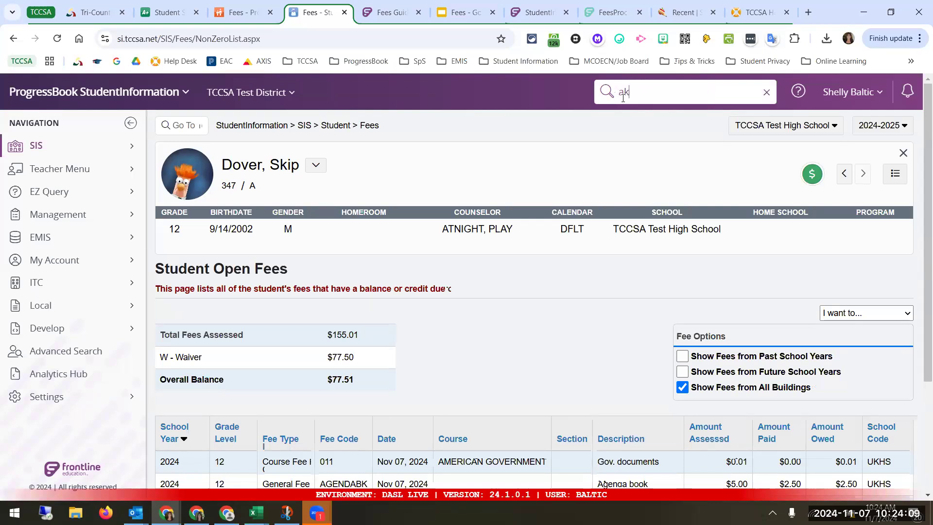
key(Return)
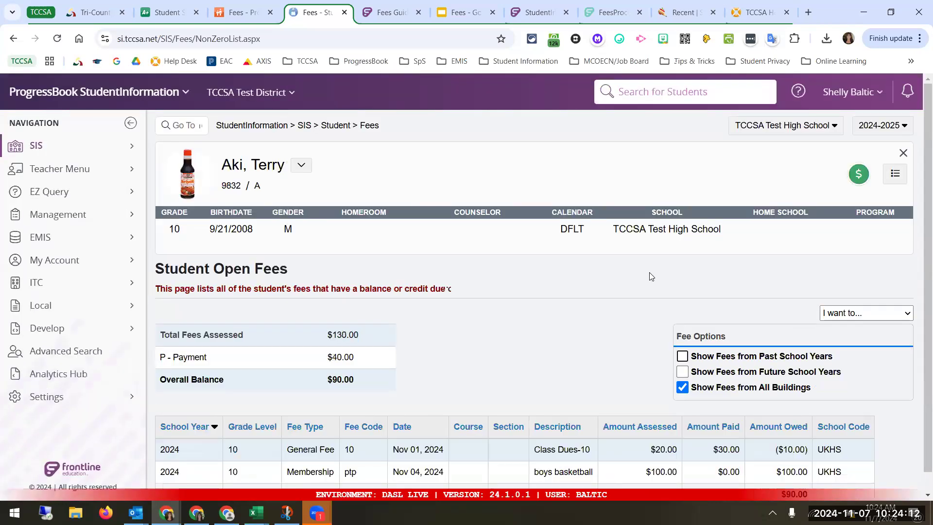
scroll(505, 292, down, 1)
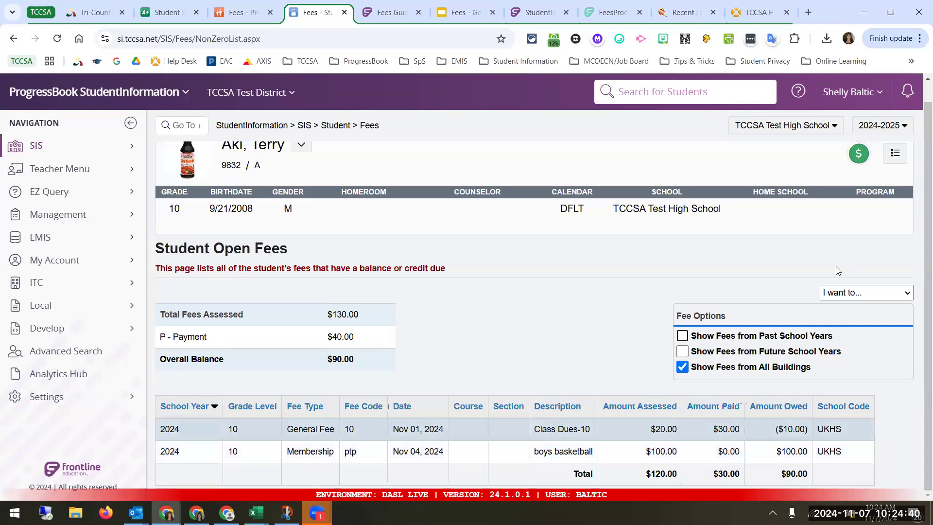
- View the grade 10 student's fee details and examine the payments recorded under each fee
click(864, 297)
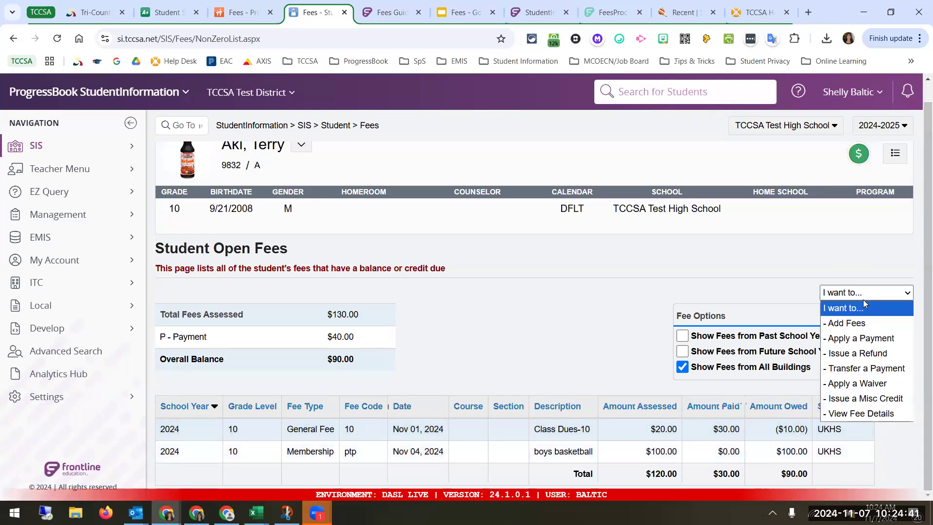
click(892, 414)
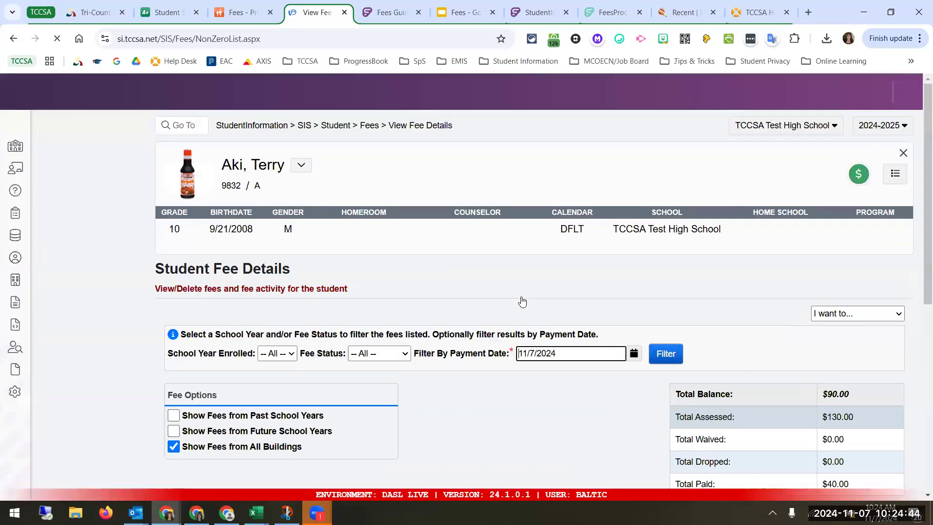
scroll(521, 297, down, 4)
scroll(521, 296, down, 2)
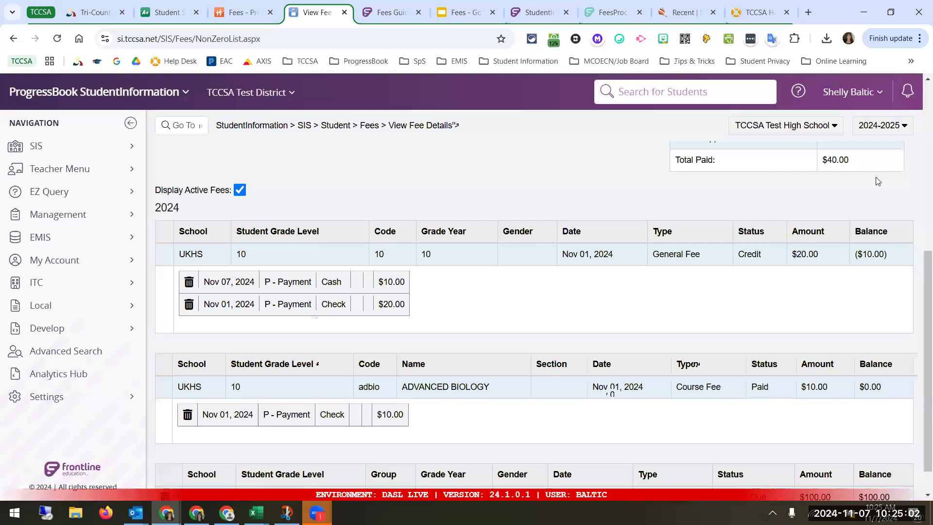
- Start a Misc fee for the grade 10 student, try CAP - Cap and Gown, and settle on Book - Book lost from library
scroll(888, 180, up, 5)
click(863, 233)
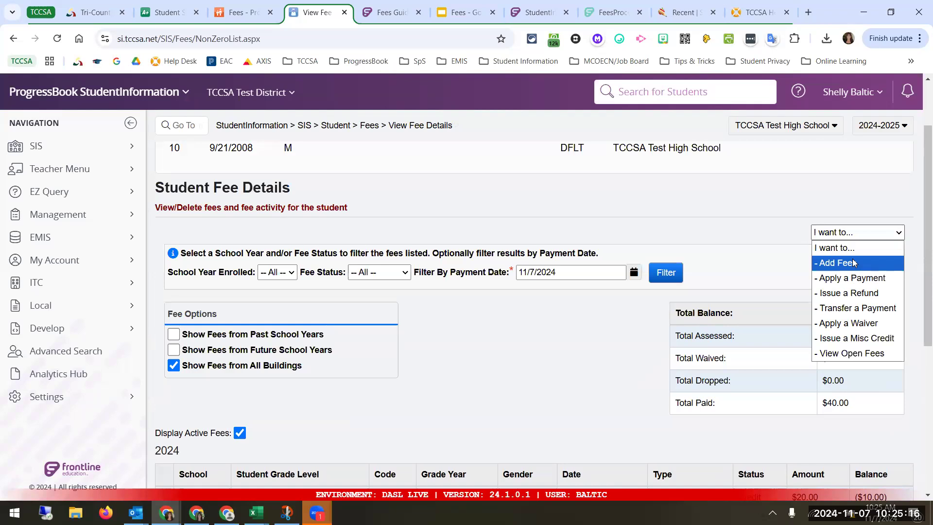
click(855, 263)
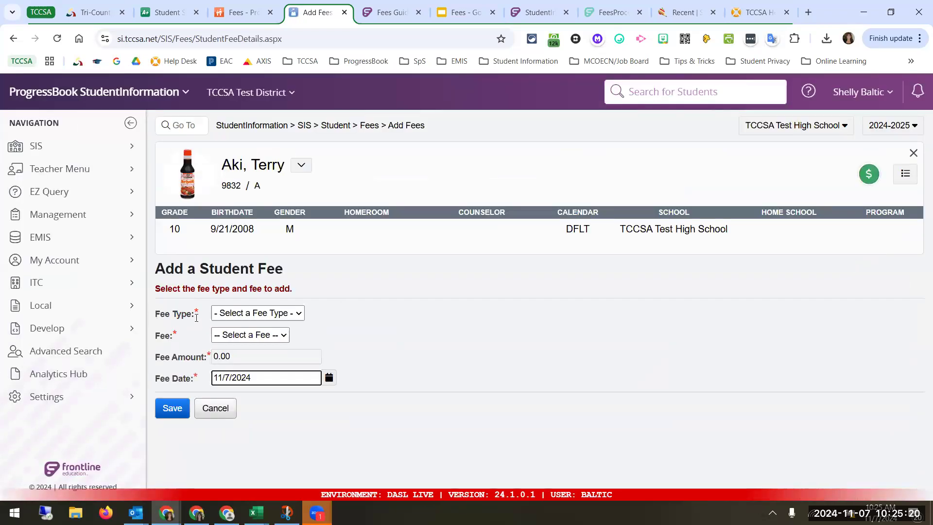
click(252, 315)
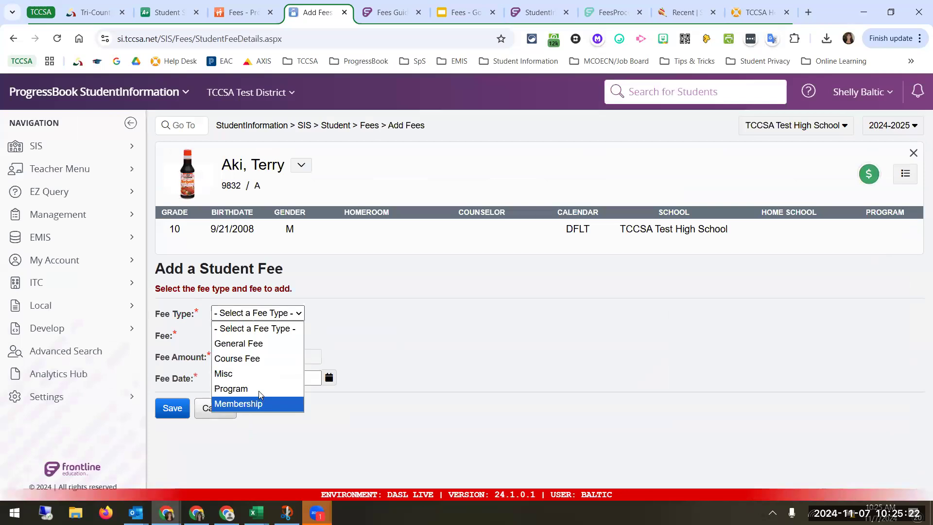
click(264, 374)
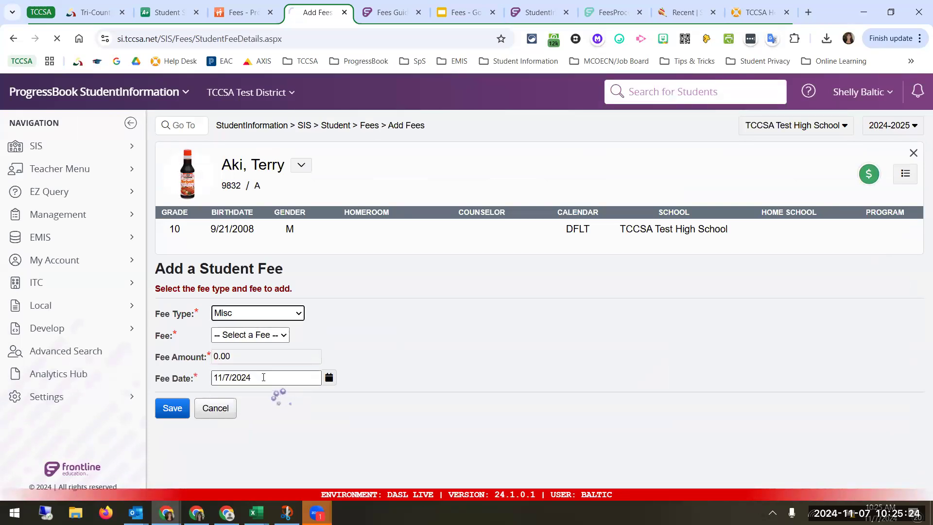
click(259, 335)
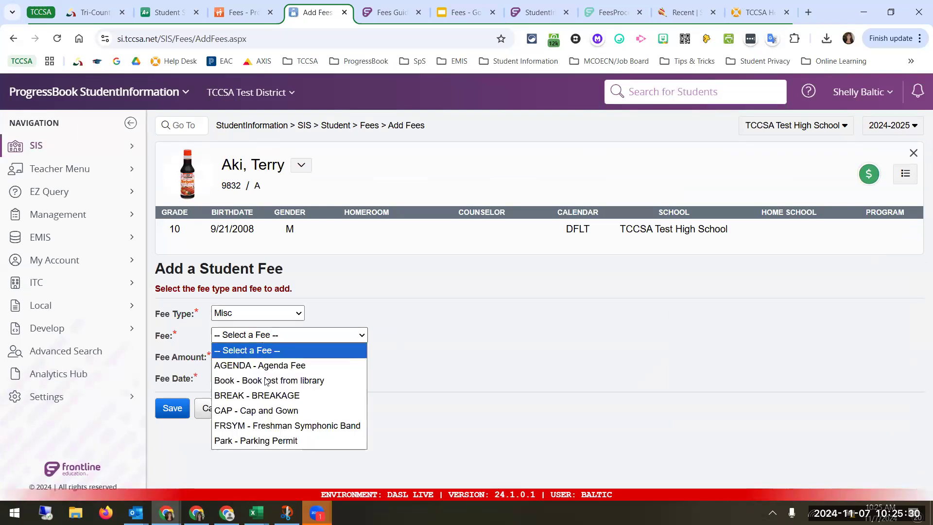
click(275, 410)
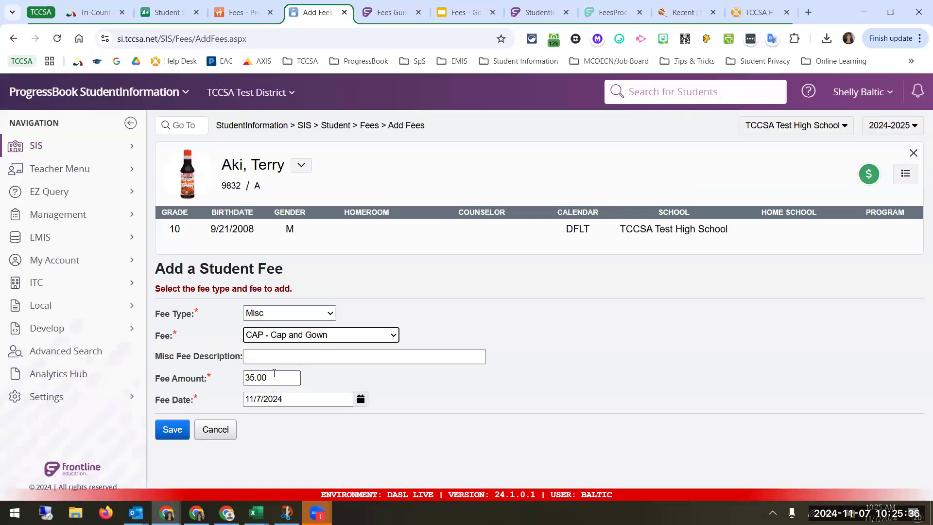
click(306, 335)
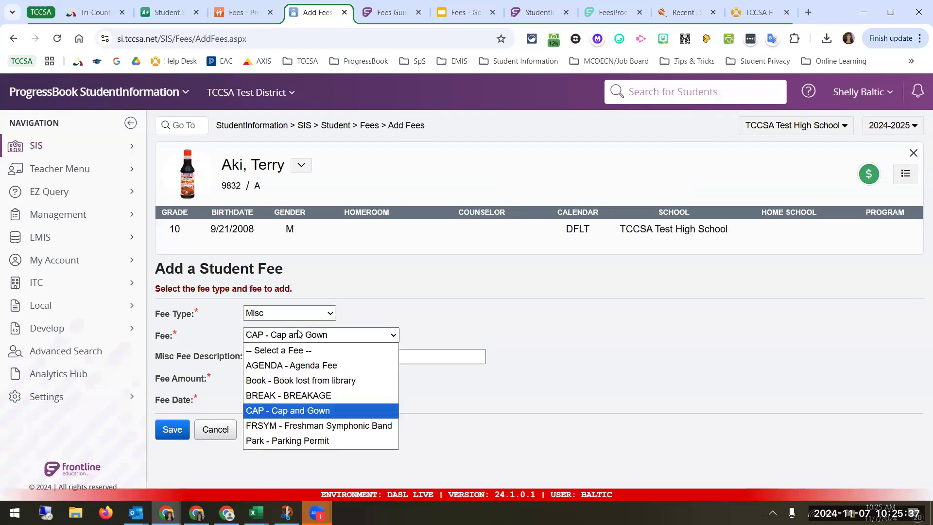
click(318, 380)
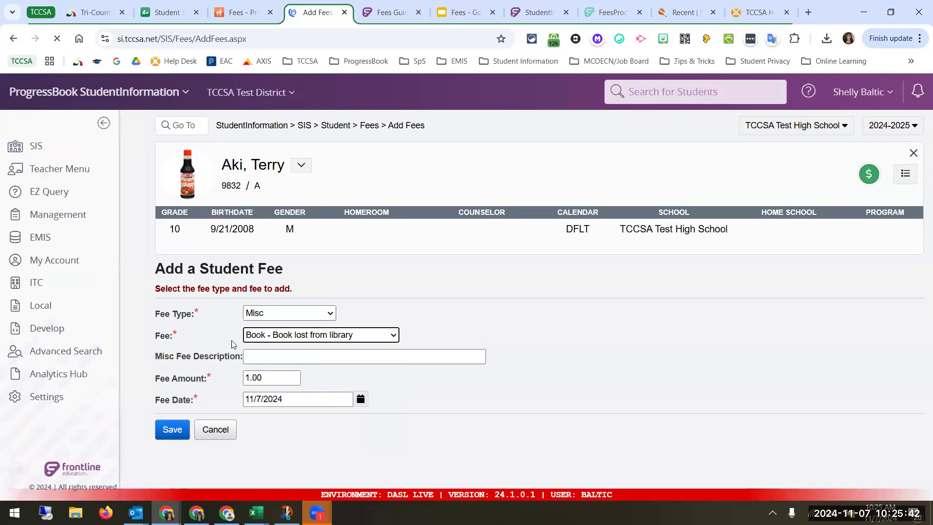
- Describe the lost-book fee as "Tale of Two Cities", set its amount to 11.00, and save it
click(265, 353)
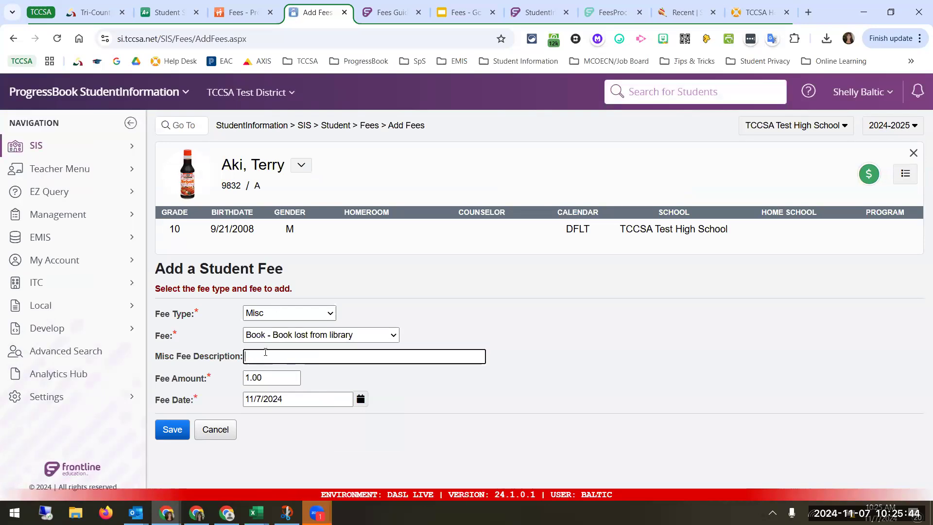
text(Ta)
key(BackSpace)
text(le of Two Cities)
click(262, 378)
key(ctrl+a)
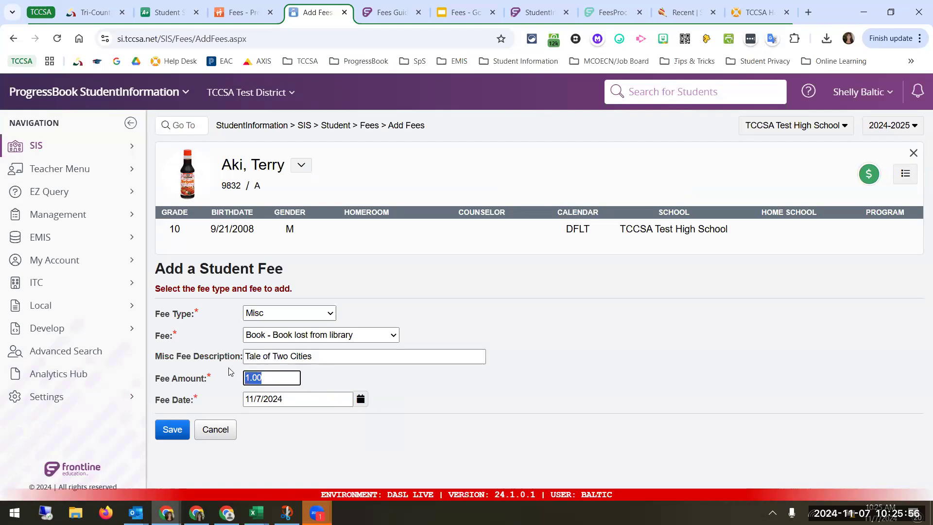
text(11.00)
click(178, 430)
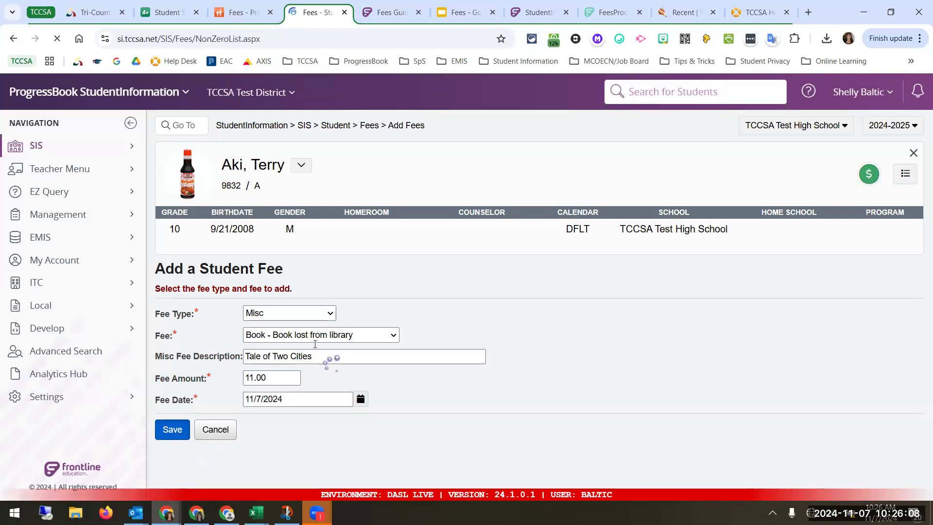
- Start another Misc fee for the student from the open fees and select BREAK - BREAKAGE
scroll(315, 344, down, 2)
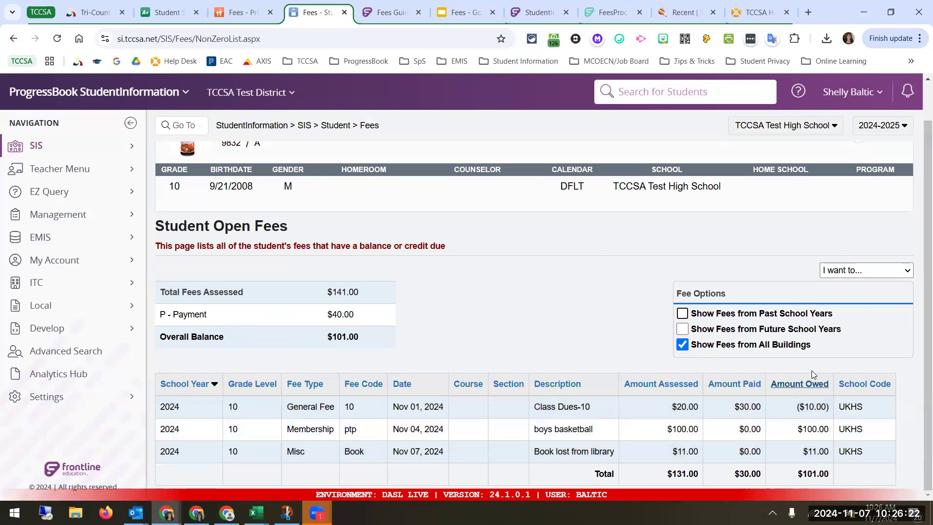
click(868, 271)
click(848, 301)
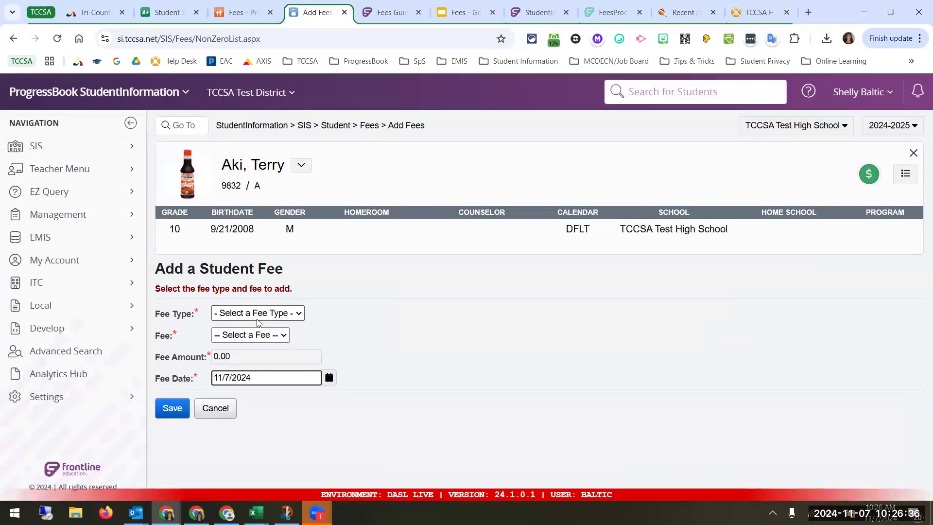
click(262, 315)
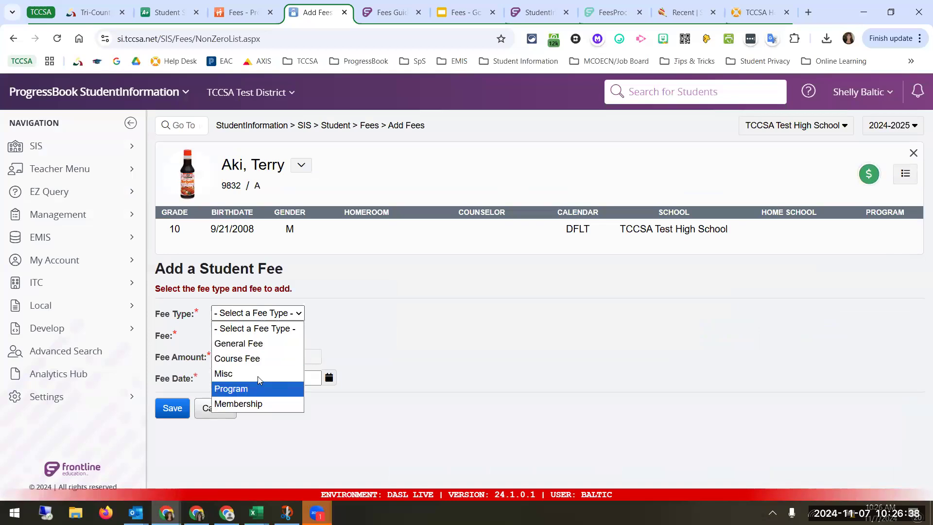
click(238, 373)
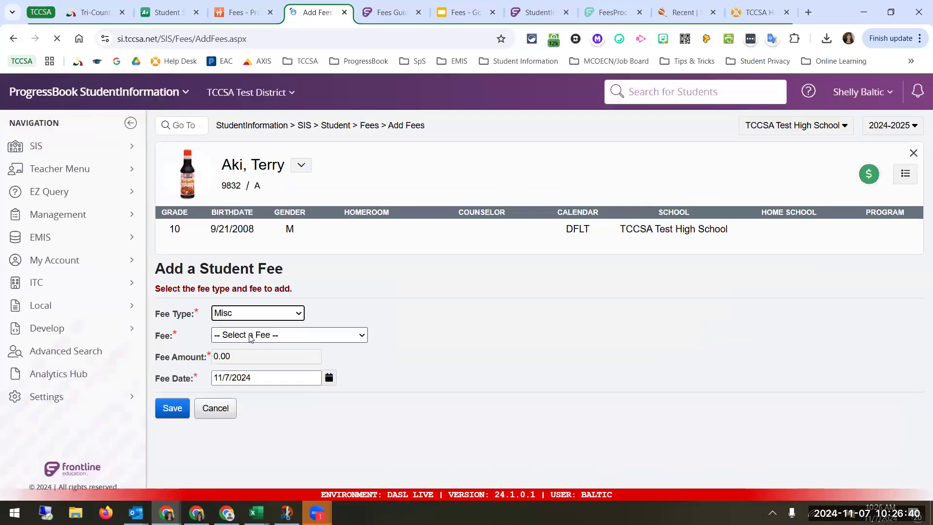
click(250, 335)
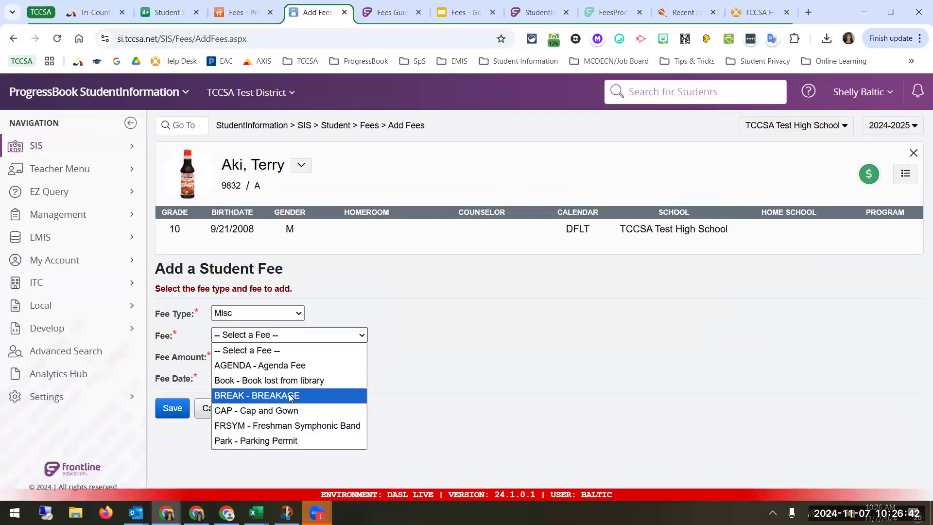
click(291, 396)
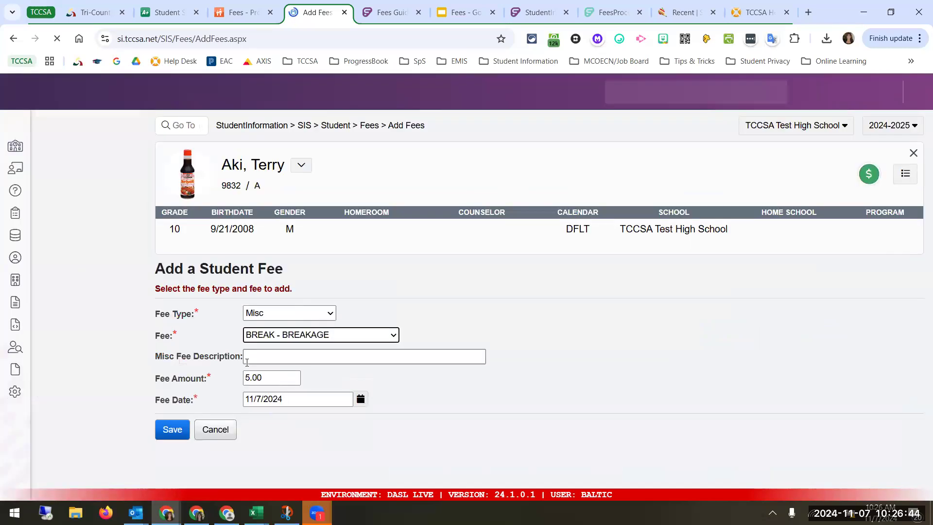
- Describe the breakage fee as "Lost Cable", set its amount to 25.00, and save it
click(251, 359)
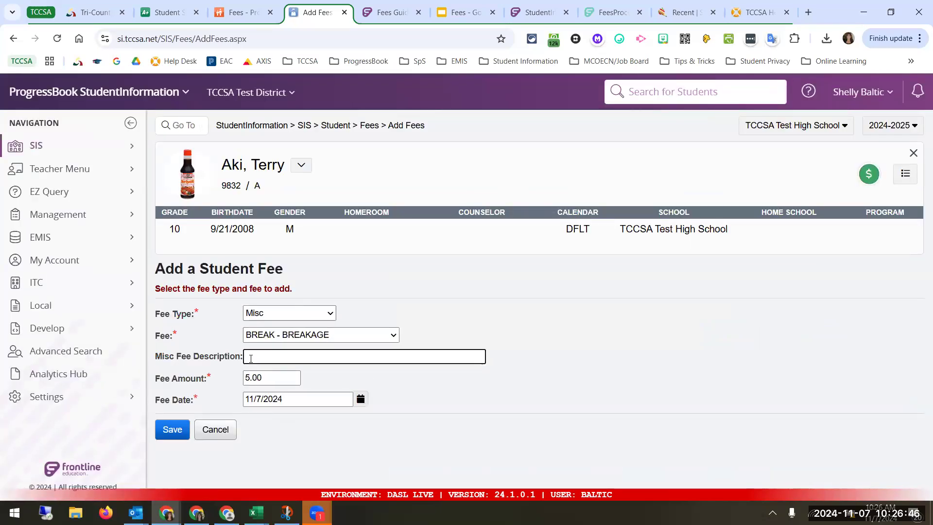
text(Lost Cable)
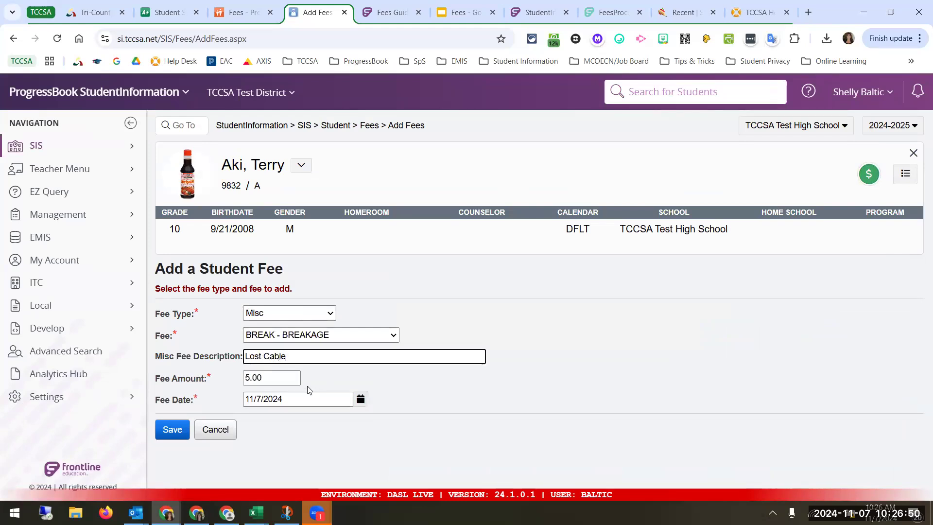
key(Tab)
text(25.00)
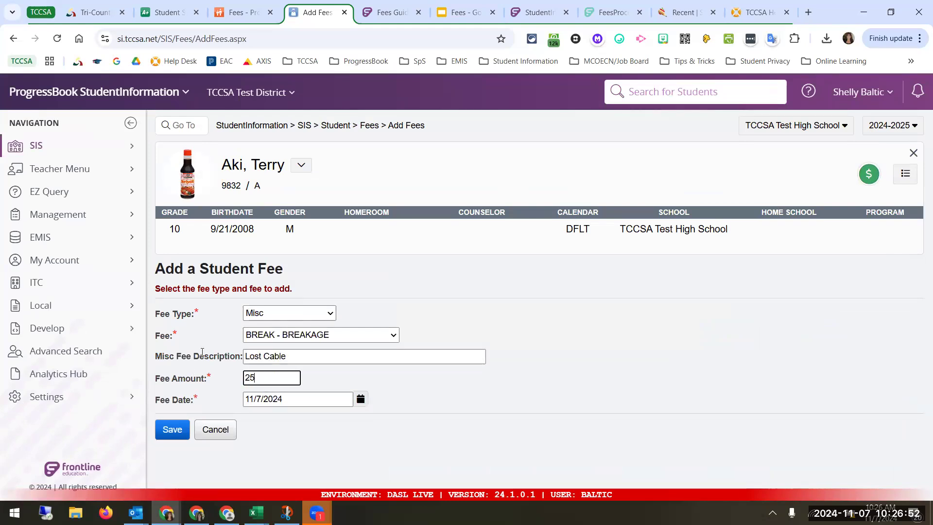
click(166, 438)
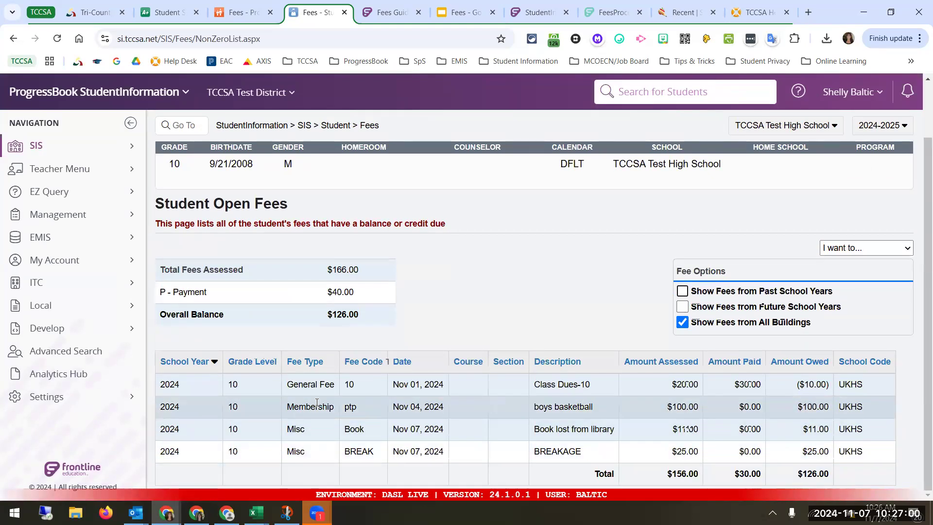
- Start a payment for the student, set the total payment amount to 100.00, and prepare it for allocation to the fees
click(834, 253)
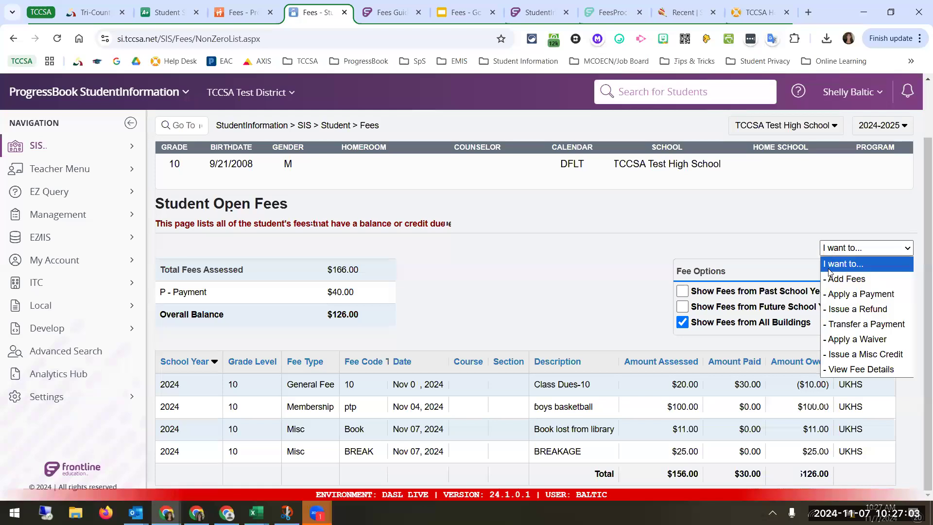
click(888, 295)
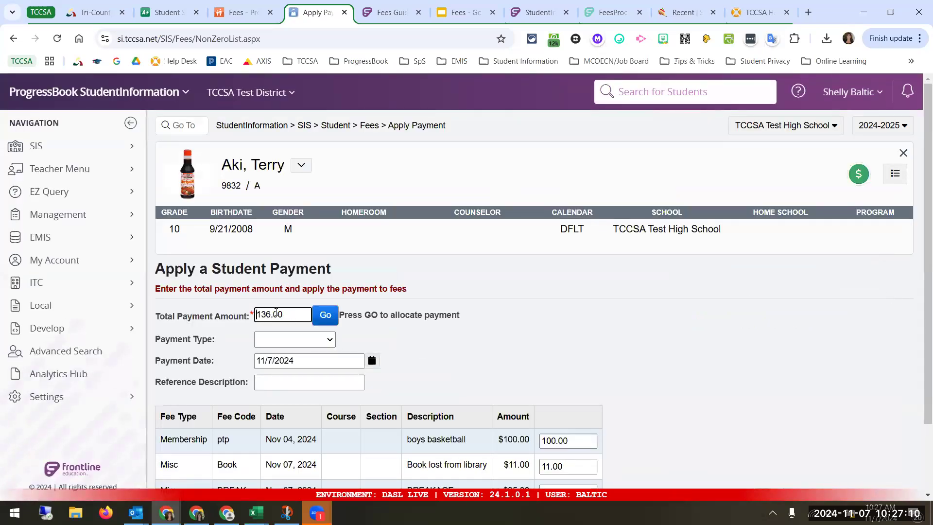
scroll(500, 366, down, 2)
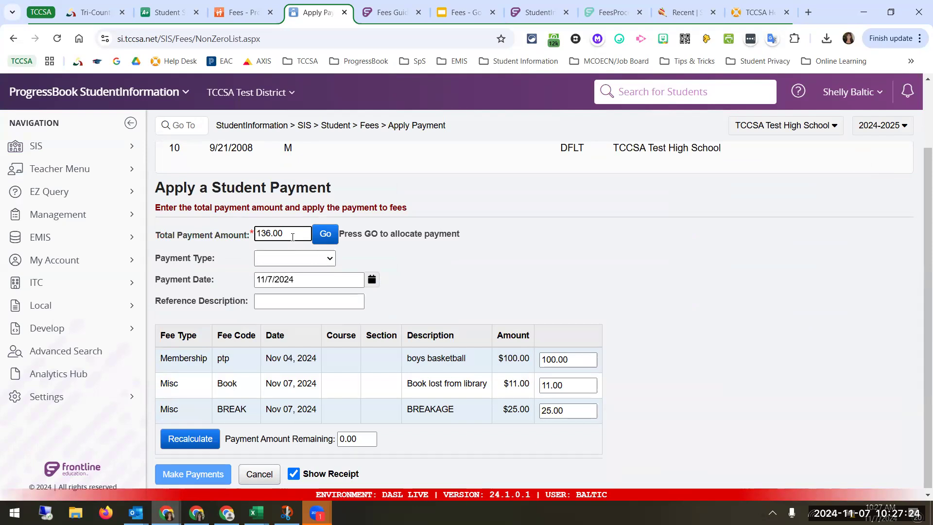
drag(292, 237, 250, 206)
text(100.00)
click(325, 237)
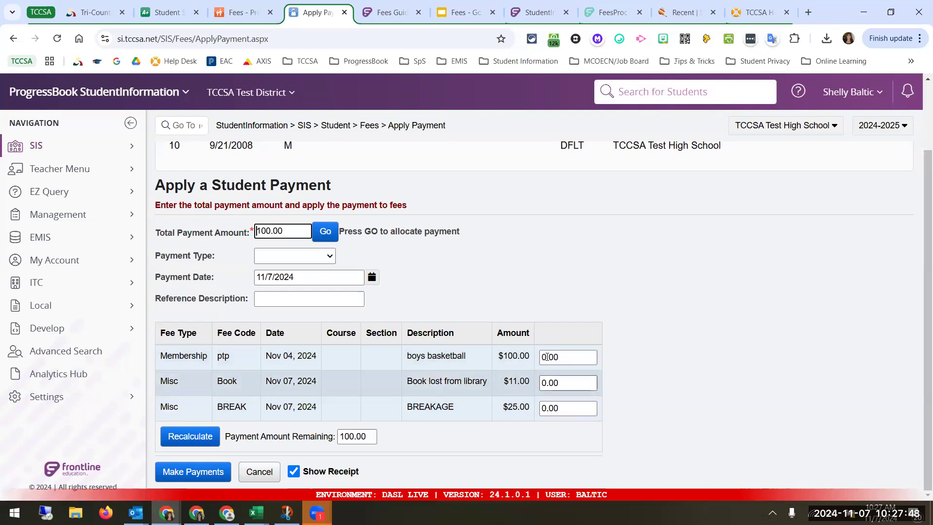
drag(236, 435, 332, 434)
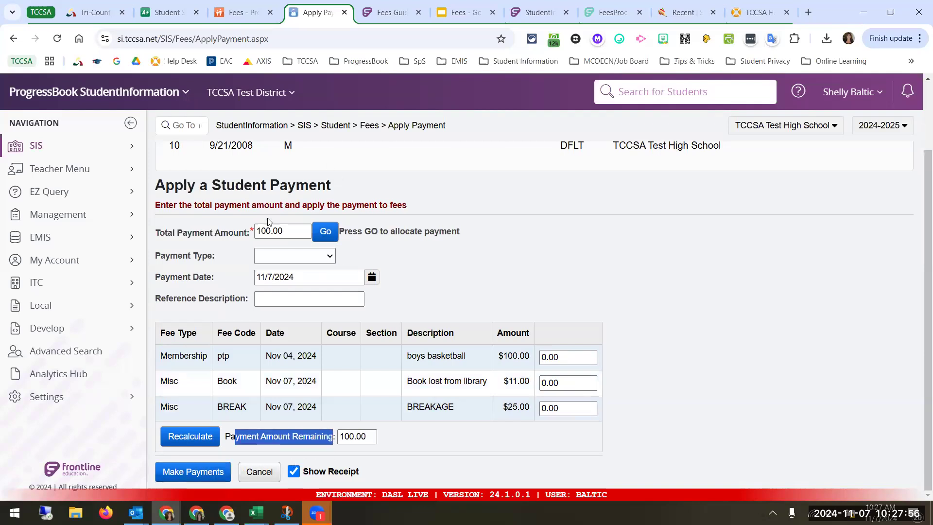
- Set the total payment to 150.00, allocate 150.00 to the boys basketball membership fee, and recalculate the remaining amount
click(286, 230)
double_click(281, 231)
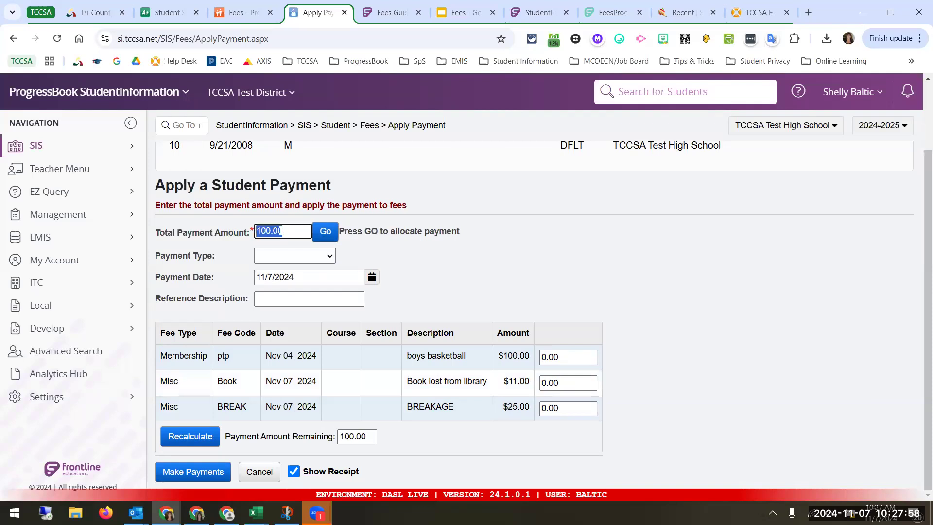
text(150.00)
click(325, 231)
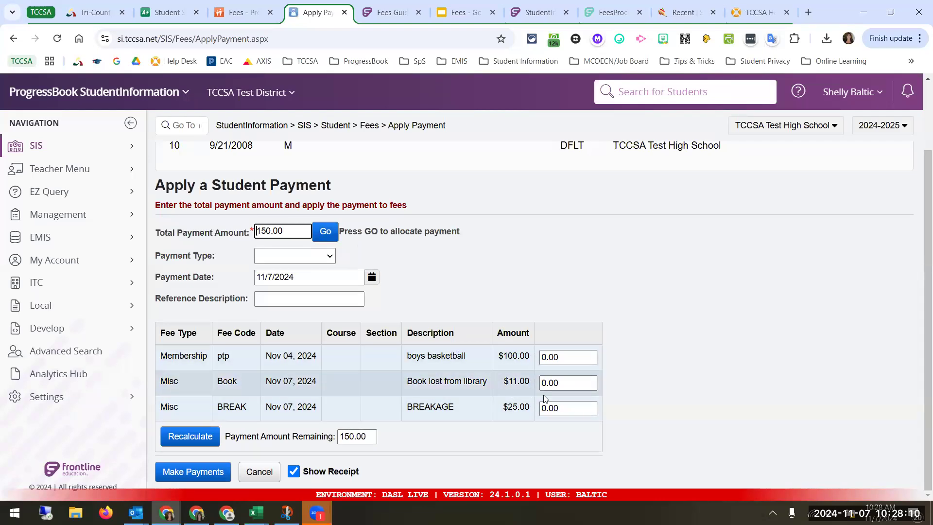
text(150.00)
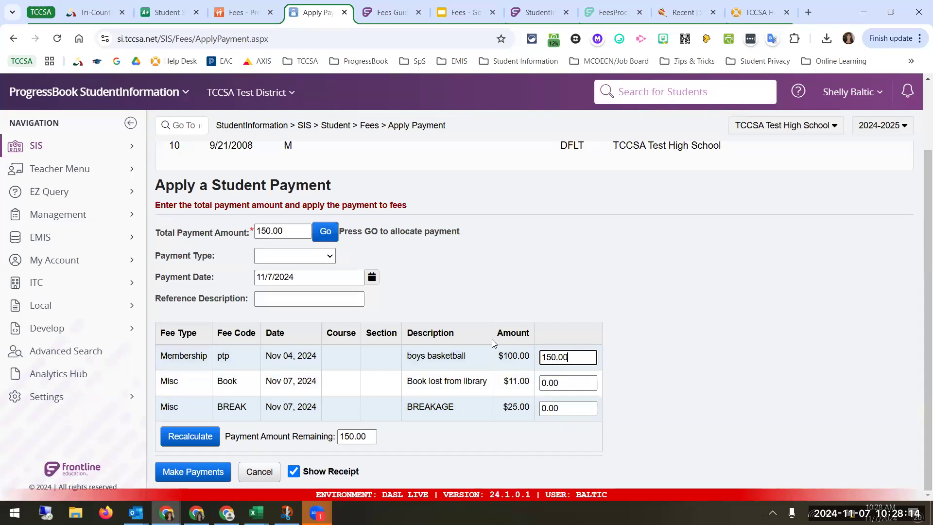
click(168, 439)
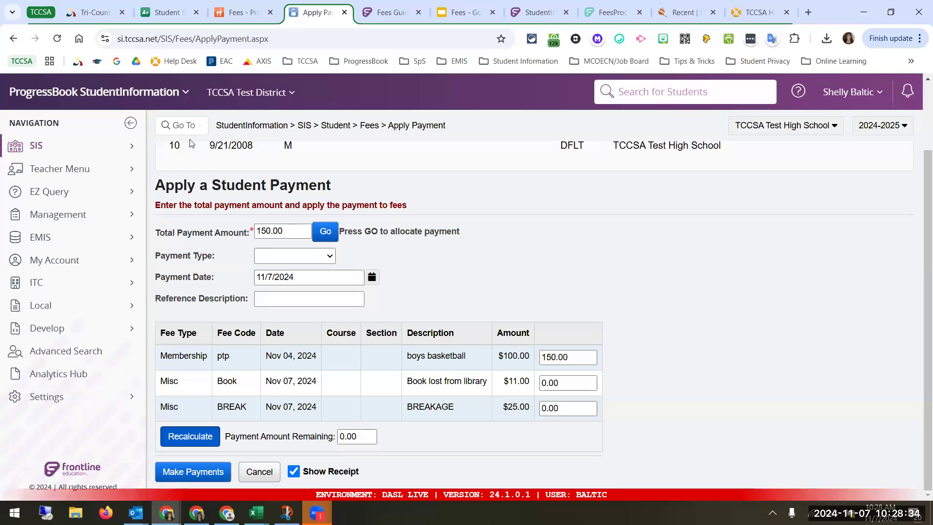
- Leave the unsaved payment and open the Students Needing Adjustment list to review overpaid fees
click(96, 146)
click(206, 212)
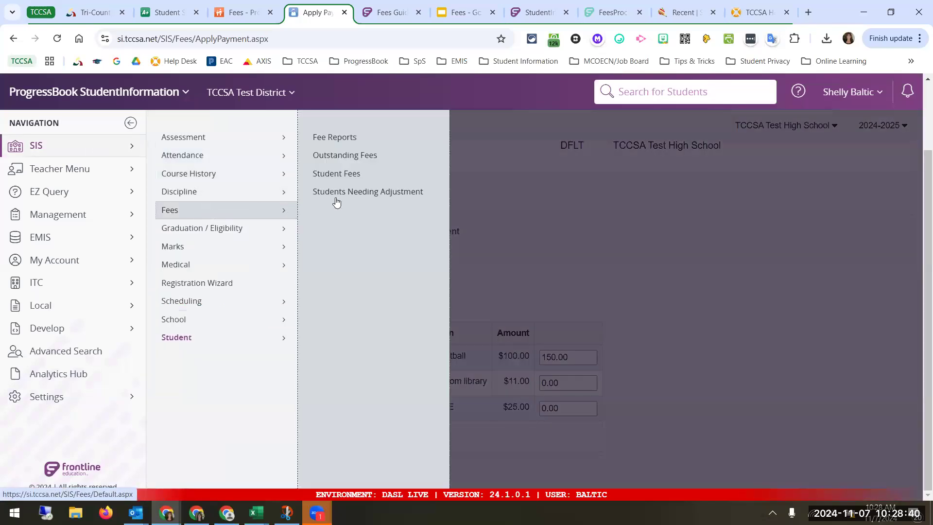
click(372, 193)
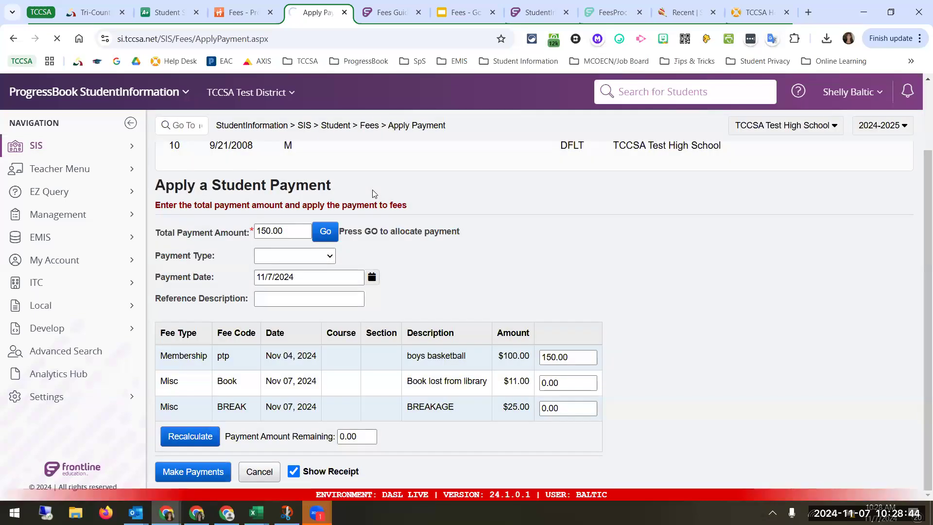
click(124, 146)
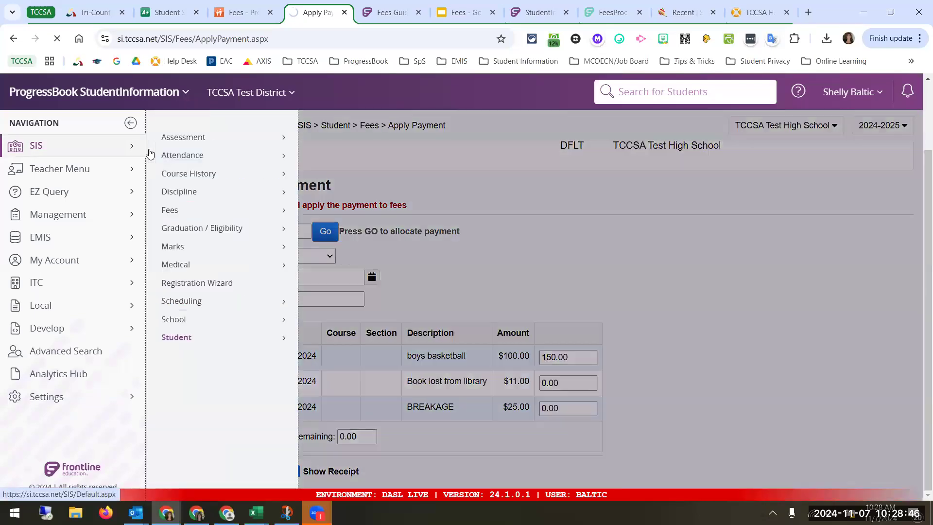
click(253, 213)
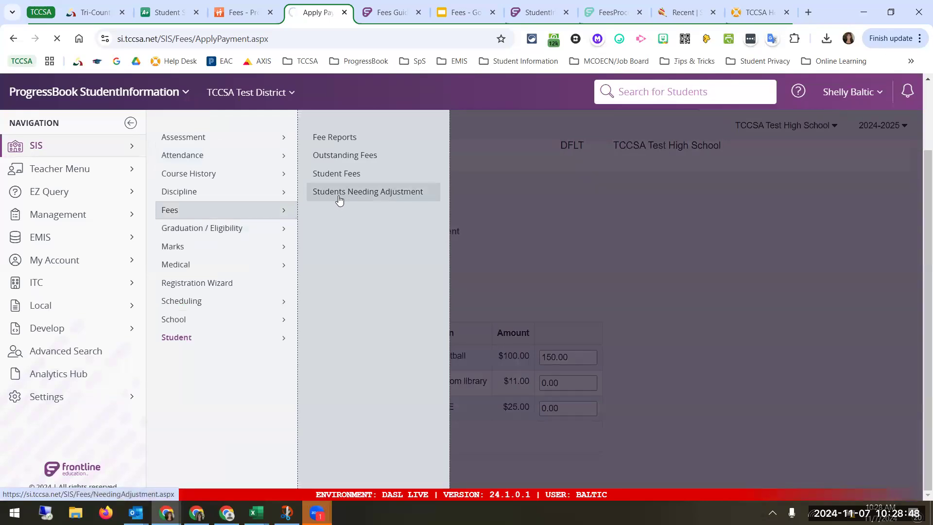
click(414, 192)
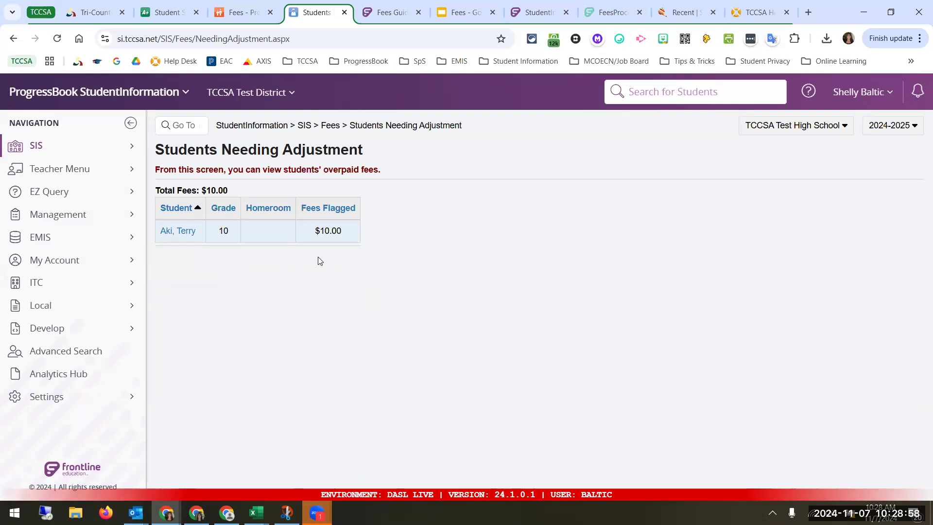
- Open the open fees of the student flagged for overpayment and start a payment transfer
click(178, 231)
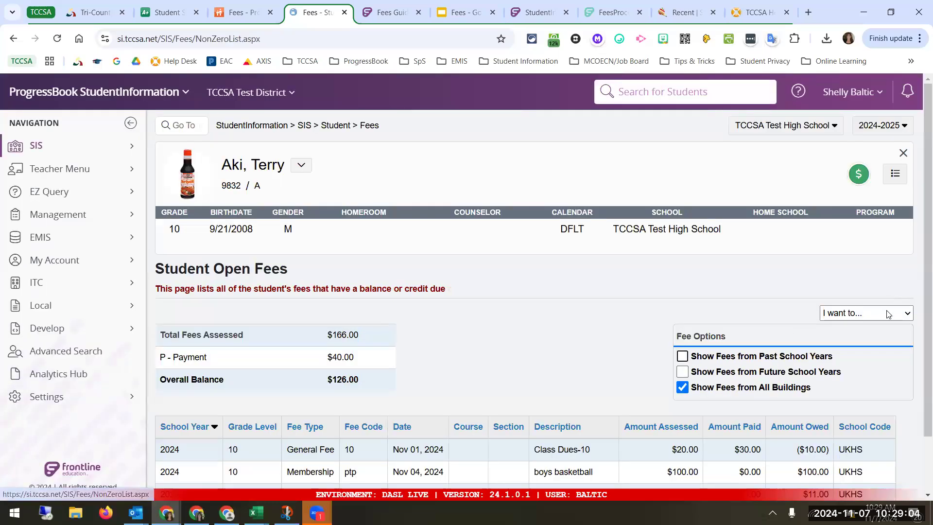
click(895, 313)
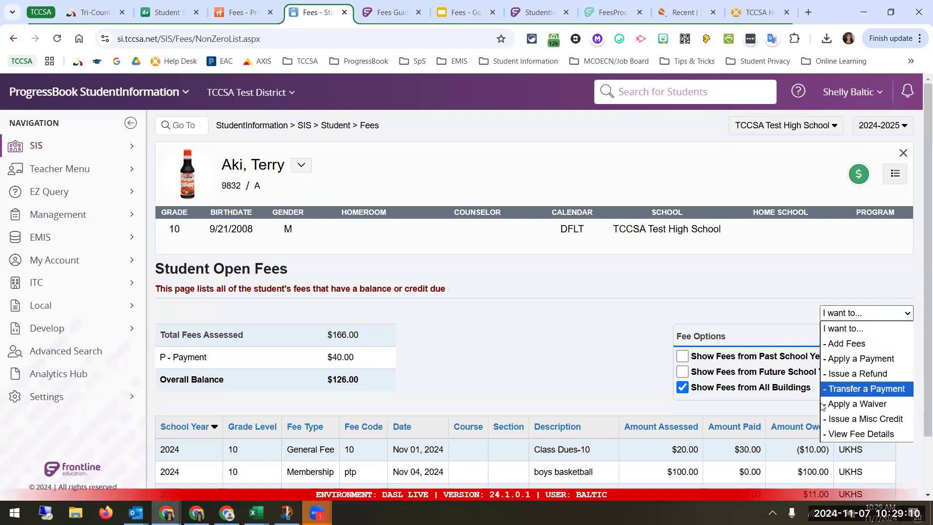
click(856, 393)
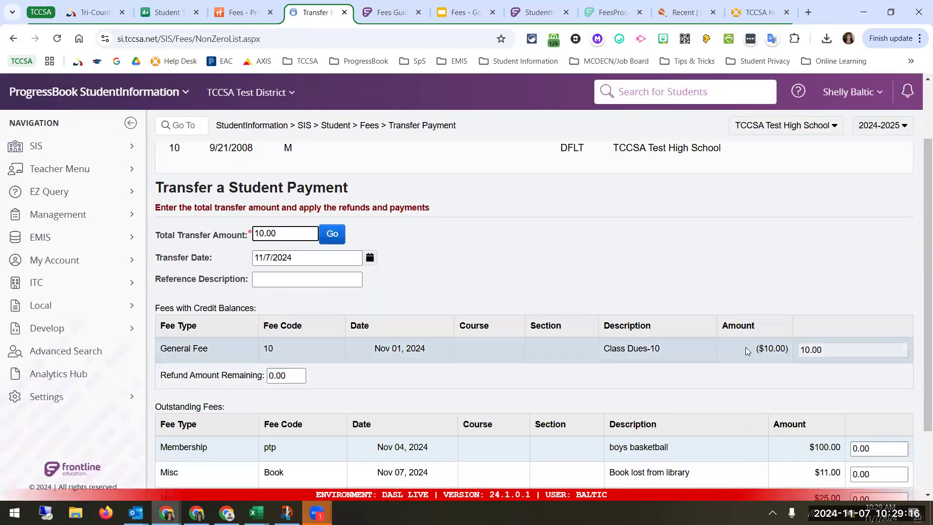
- Apply 10.00 of the Class Dues-10 credit to the boys basketball membership fee and process the transfer
scroll(745, 350, down, 2)
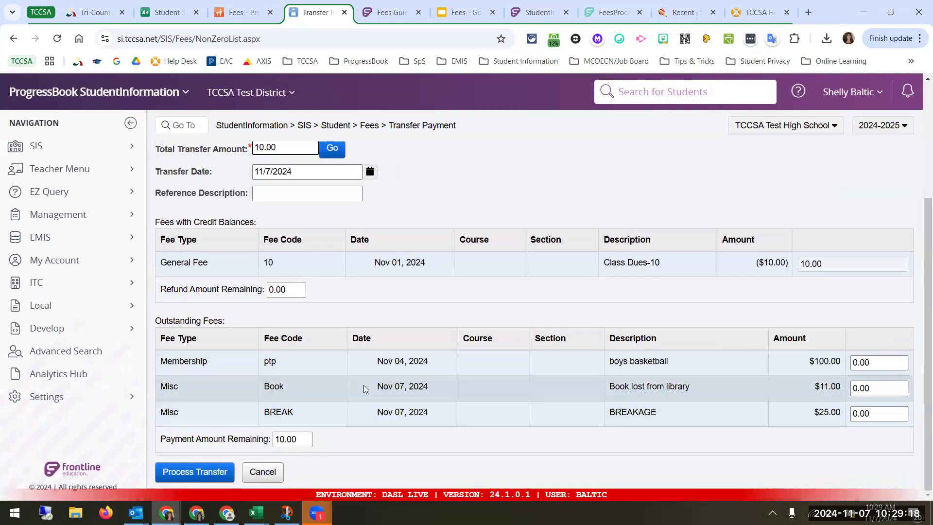
click(886, 366)
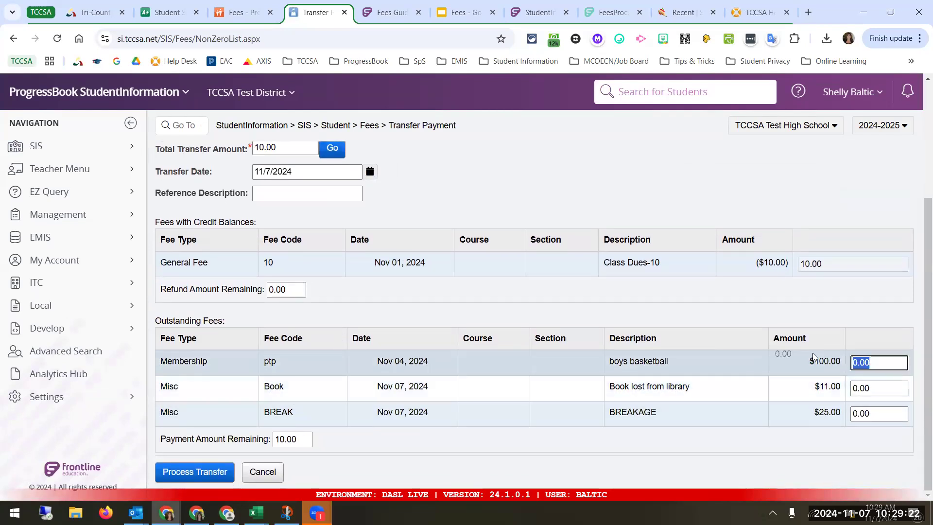
text(10.00)
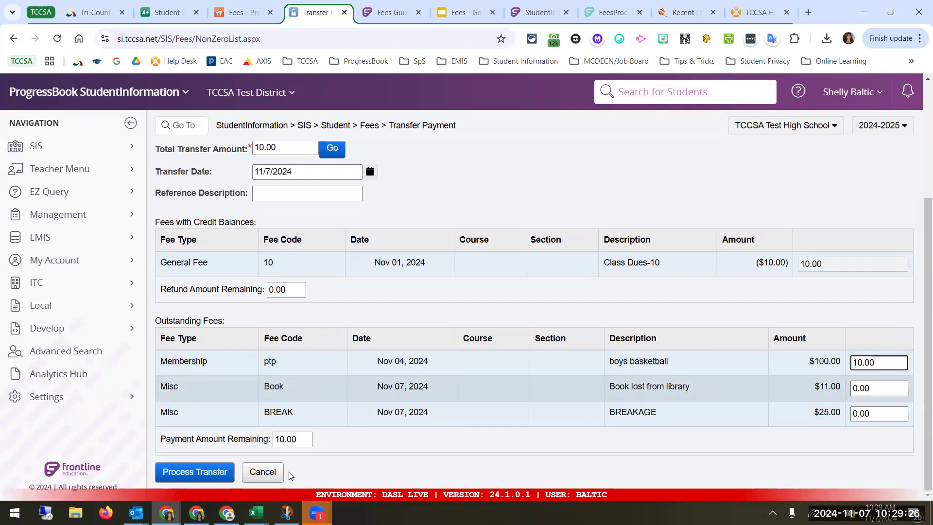
click(191, 474)
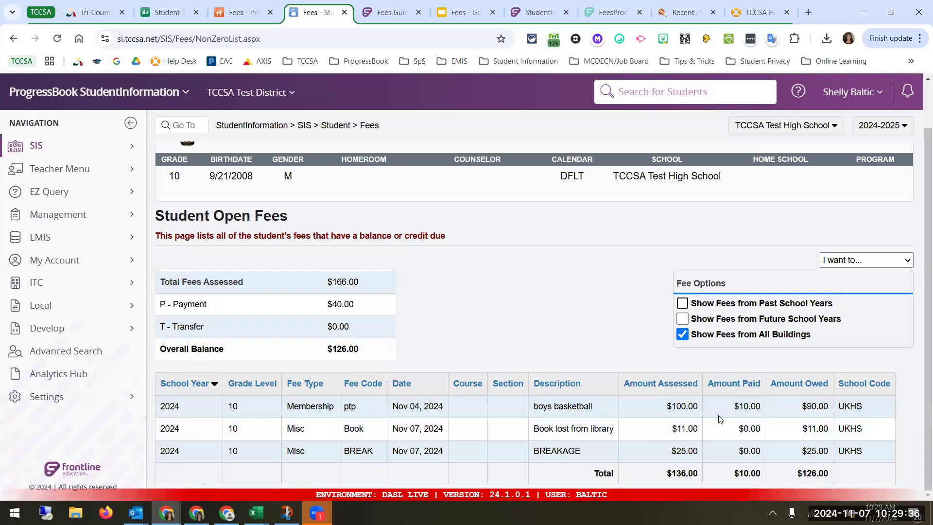
- Check the amount paid on the boys basketball fee and reopen the Students Needing Adjustment list
drag(734, 406, 763, 405)
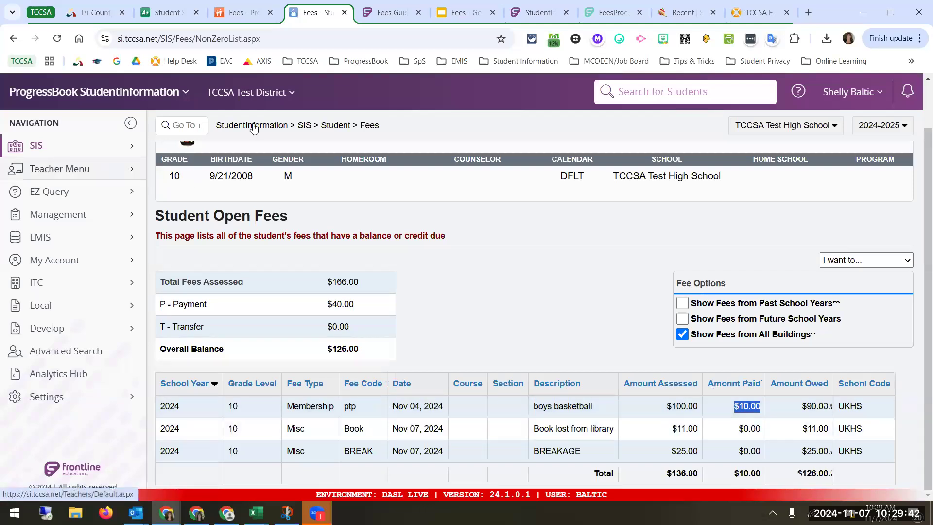
click(372, 126)
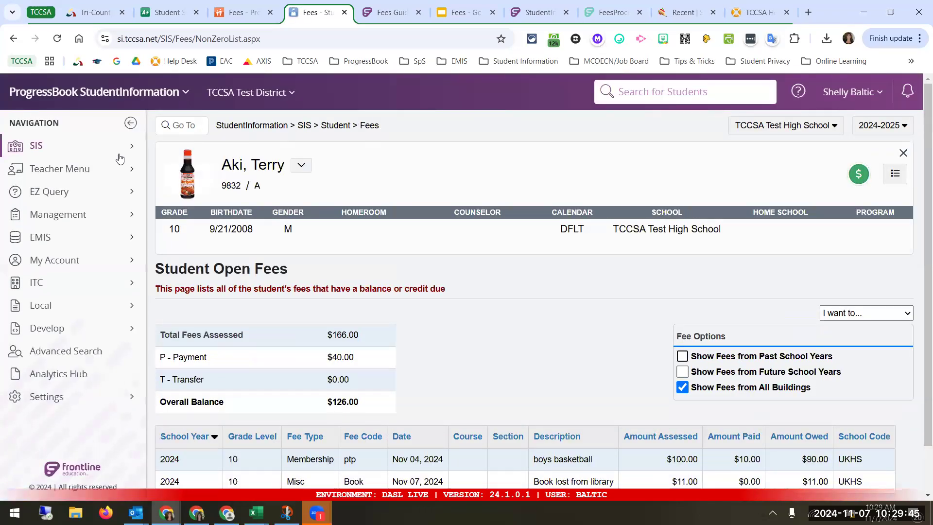
click(120, 148)
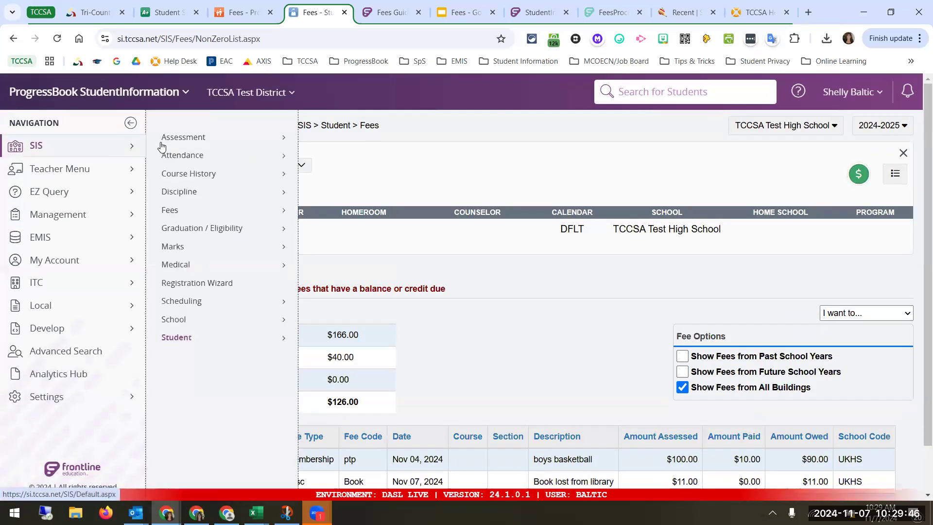
click(210, 210)
click(369, 191)
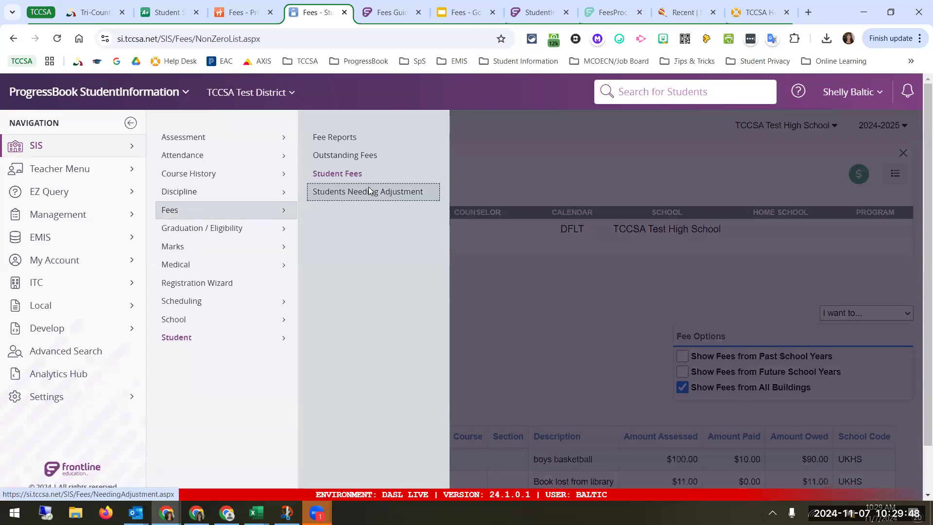